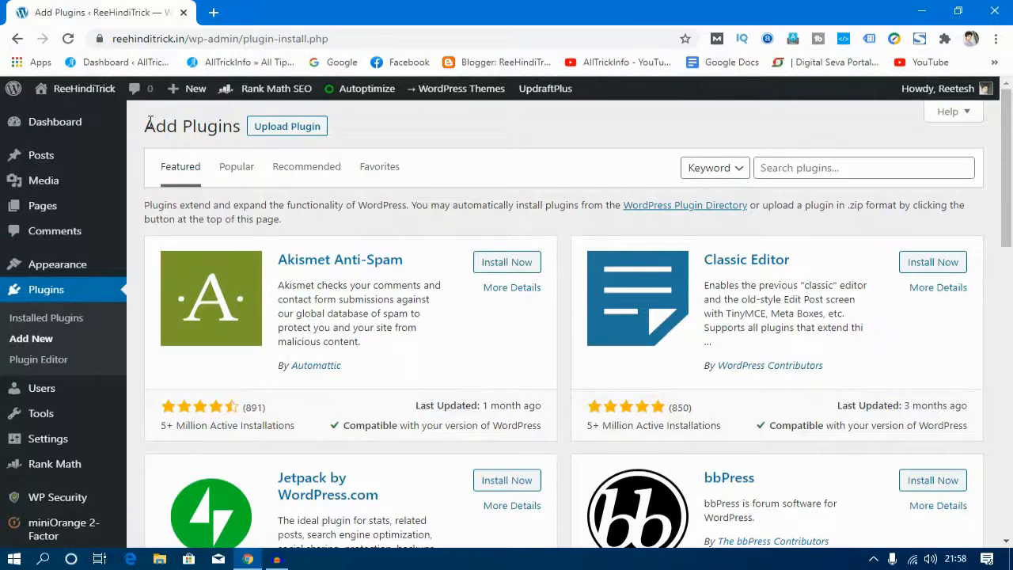
Search the plugin directory for polylang, and install and activate the Polylang plugin
{"action": "left_click_drag", "start_coordinate": [149, 120], "coordinate": [241, 126]}
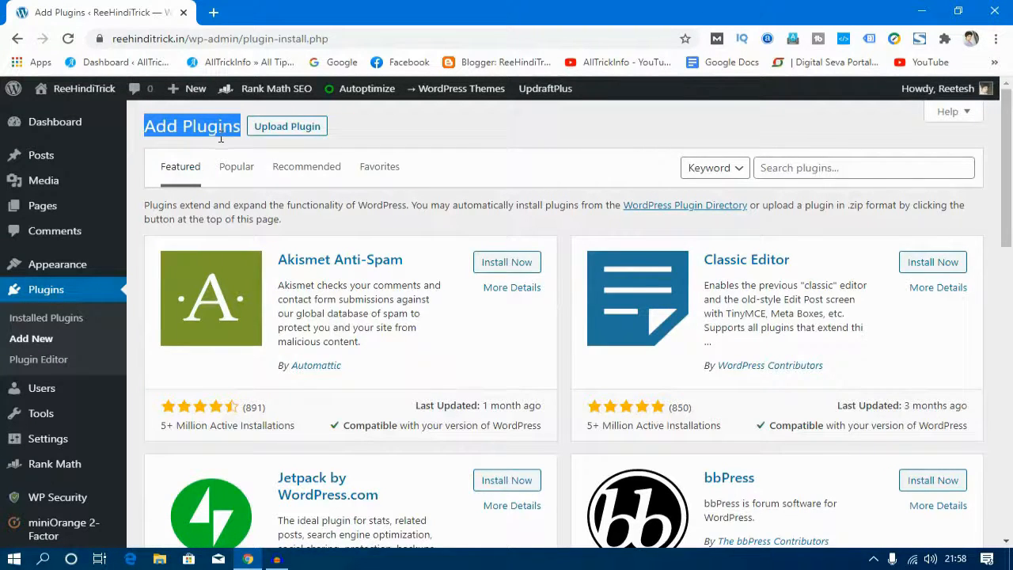
{"action": "left_click", "coordinate": [396, 119]}
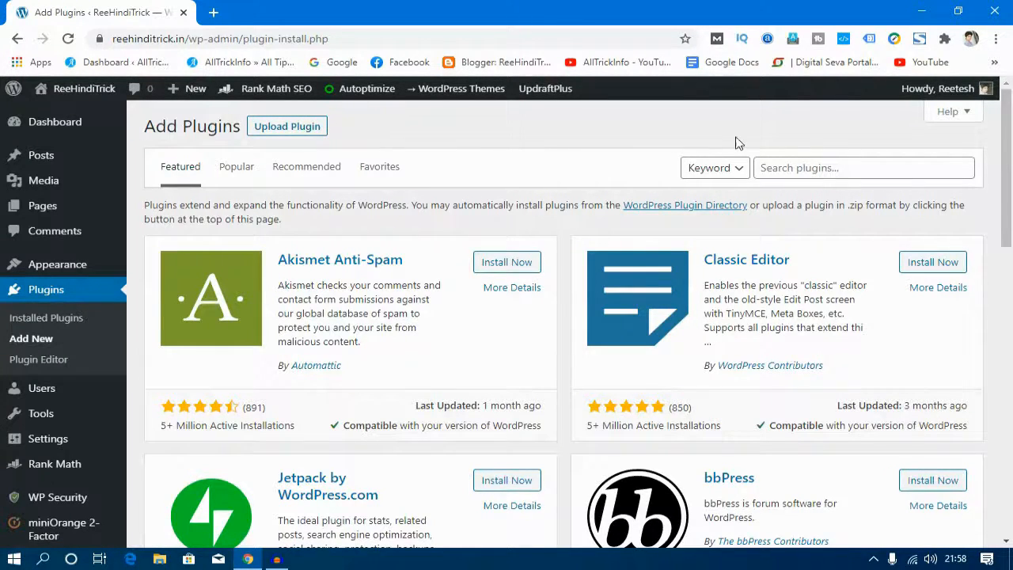
{"action": "left_click", "coordinate": [795, 167]}
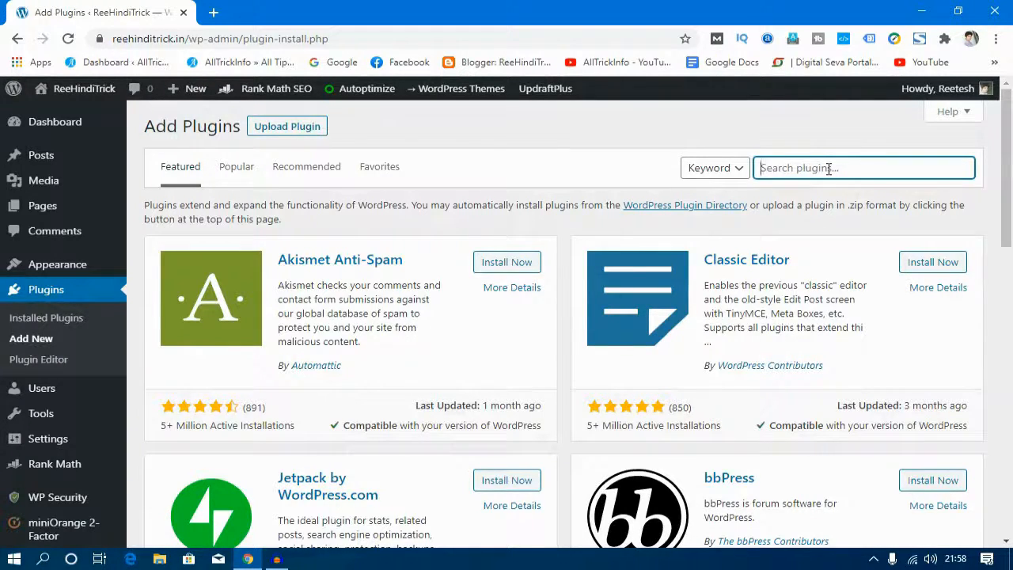
{"action": "type", "text": "polylang"}
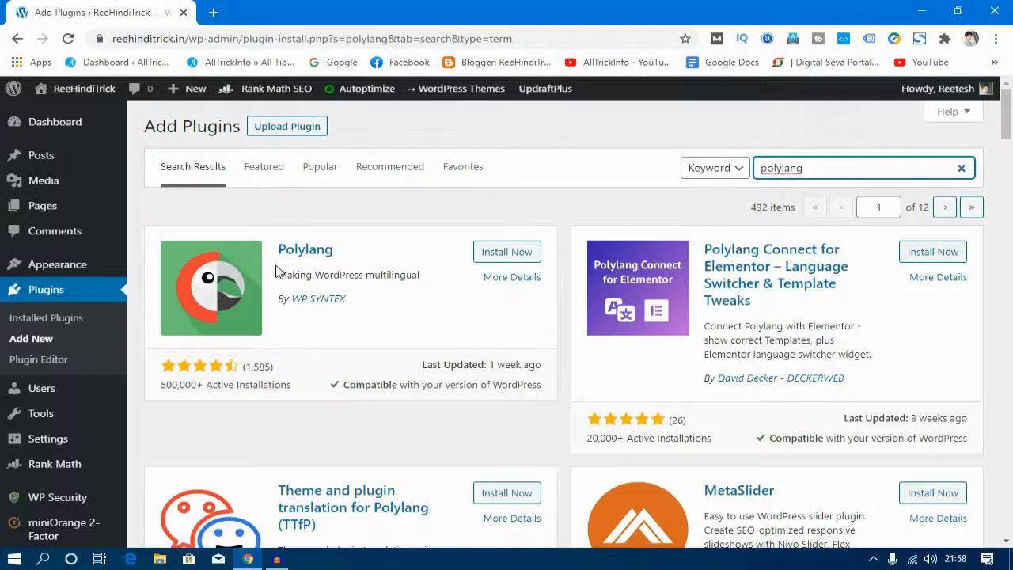
{"action": "left_click", "coordinate": [513, 253]}
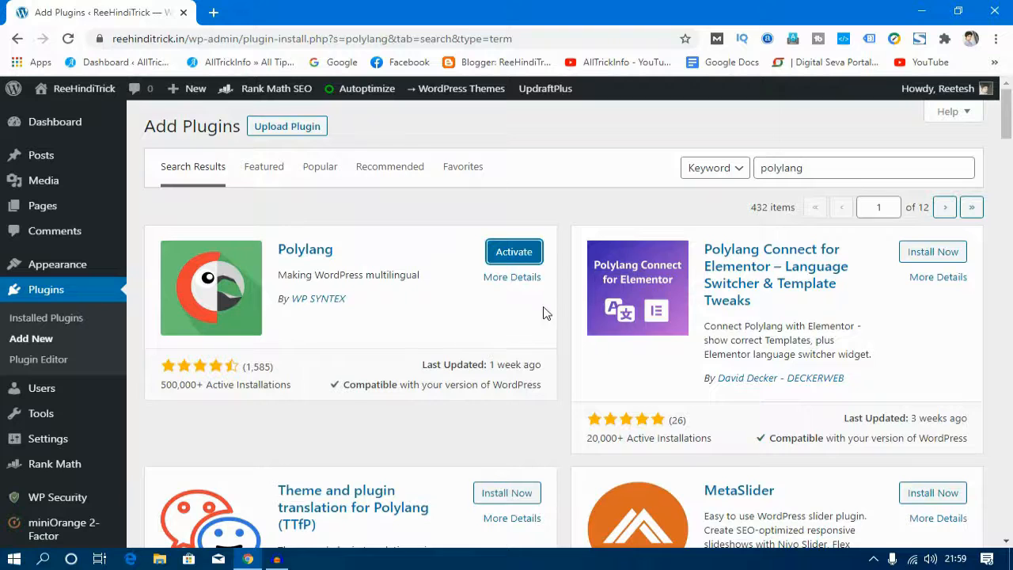
{"action": "left_click", "coordinate": [515, 253]}
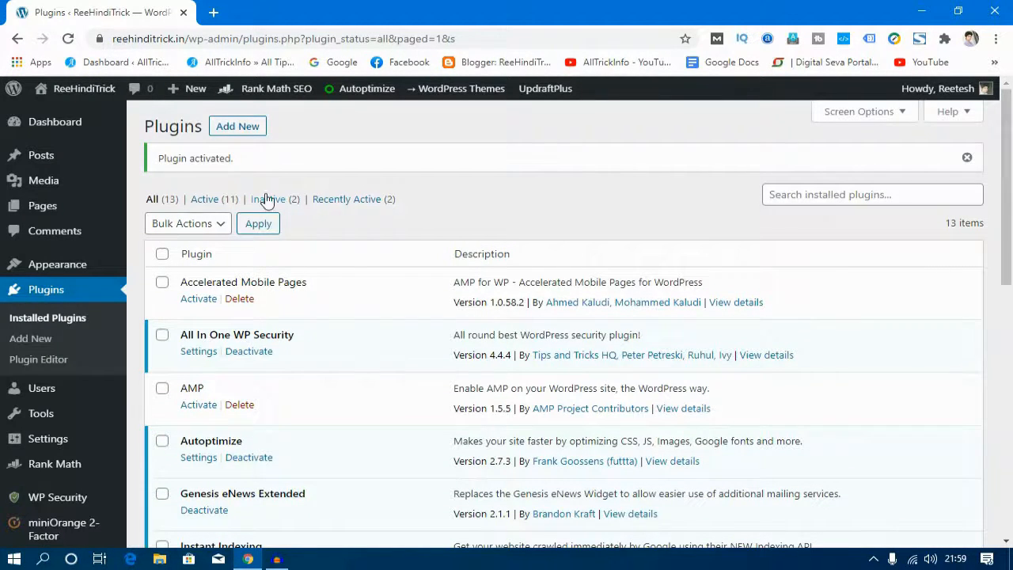
Locate the Polylang entry in the list of installed plugins
{"action": "left_click_drag", "start_coordinate": [254, 166], "coordinate": [159, 164]}
{"action": "left_click", "coordinate": [362, 168]}
{"action": "scroll", "coordinate": [370, 317], "scroll_direction": "down", "scroll_amount": 1}
{"action": "scroll", "coordinate": [372, 329], "scroll_direction": "up", "scroll_amount": 1}
{"action": "scroll", "coordinate": [375, 267], "scroll_direction": "down", "scroll_amount": 8}
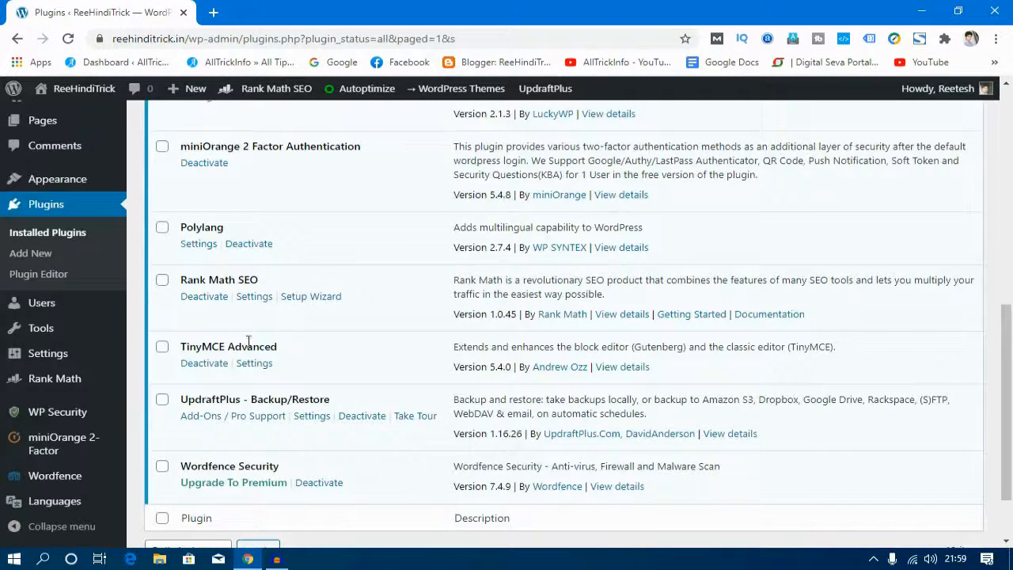
{"action": "left_click_drag", "start_coordinate": [245, 229], "coordinate": [181, 229]}
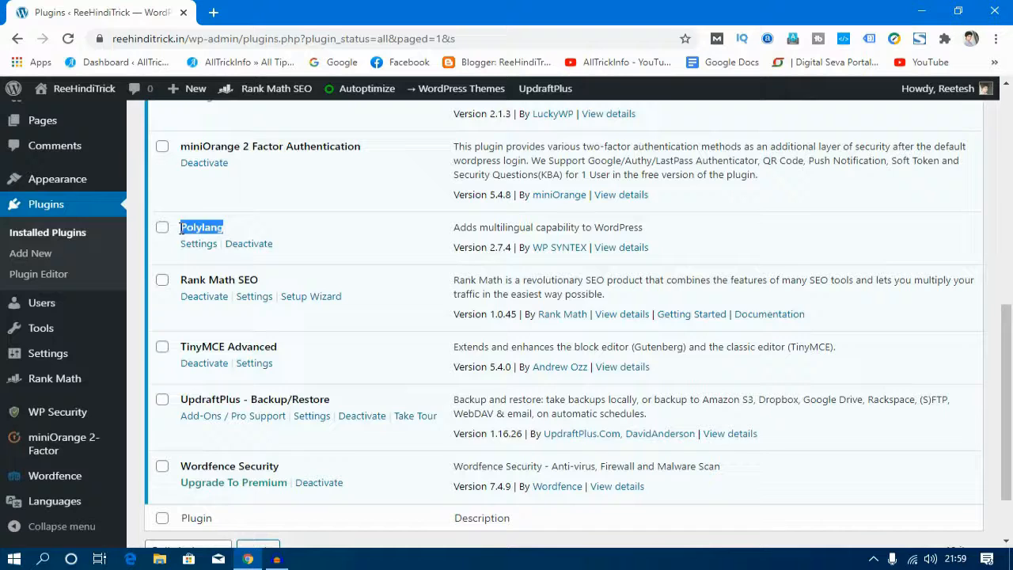
{"action": "left_click", "coordinate": [225, 227]}
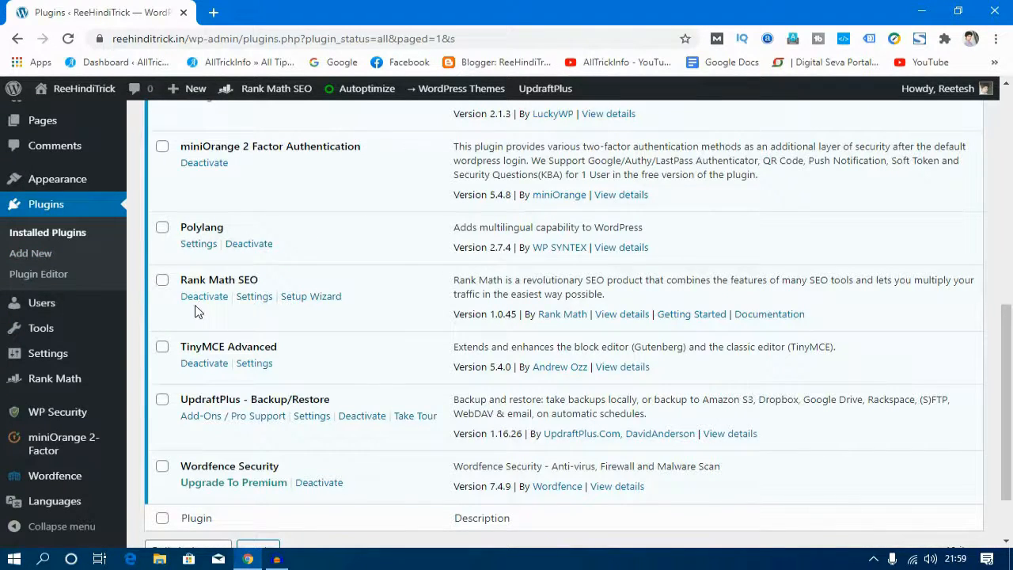
Open the Polylang setup wizard
{"action": "scroll", "coordinate": [198, 311], "scroll_direction": "down", "scroll_amount": 1}
{"action": "mouse_move", "coordinate": [49, 506]}
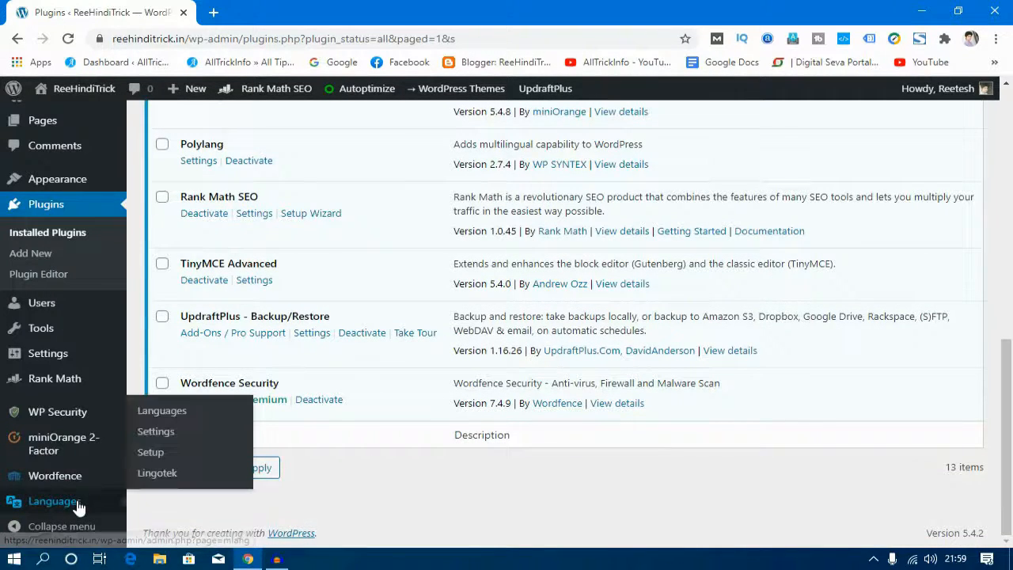
{"action": "left_click", "coordinate": [151, 451]}
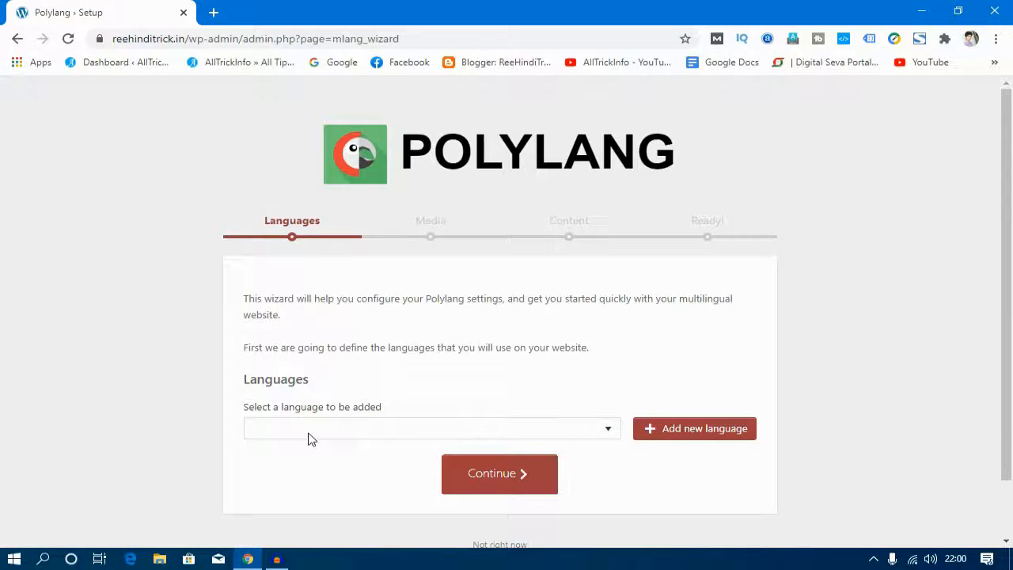
Open the site's public home page, reehinditrick.in, in a new browser tab
{"action": "left_click", "coordinate": [213, 12]}
{"action": "left_click", "coordinate": [251, 36]}
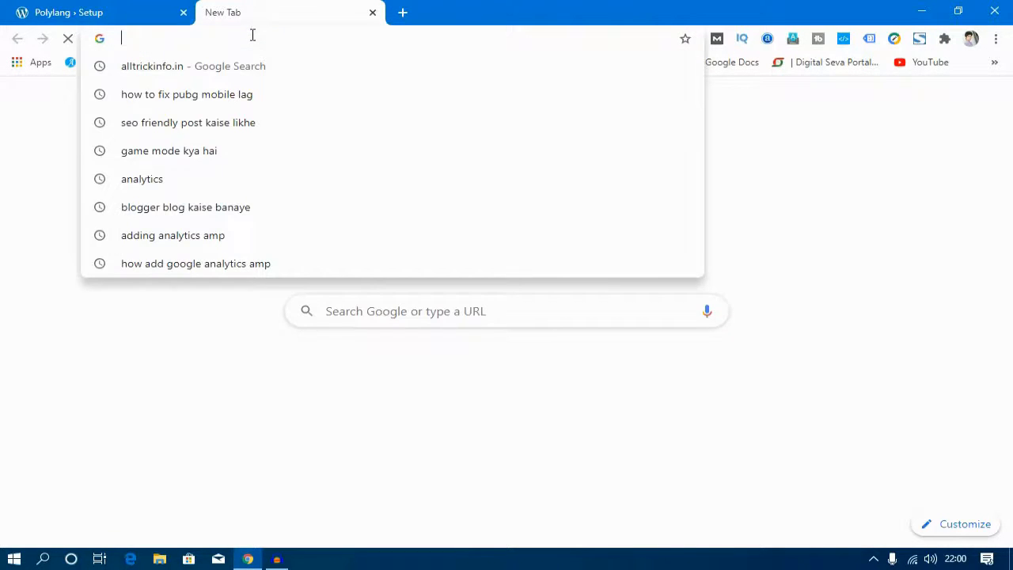
{"action": "type", "text": "reehinditrick.in/wp-admin/"}
{"action": "left_click", "coordinate": [314, 35]}
{"action": "left_click_drag", "start_coordinate": [253, 38], "coordinate": [201, 39]}
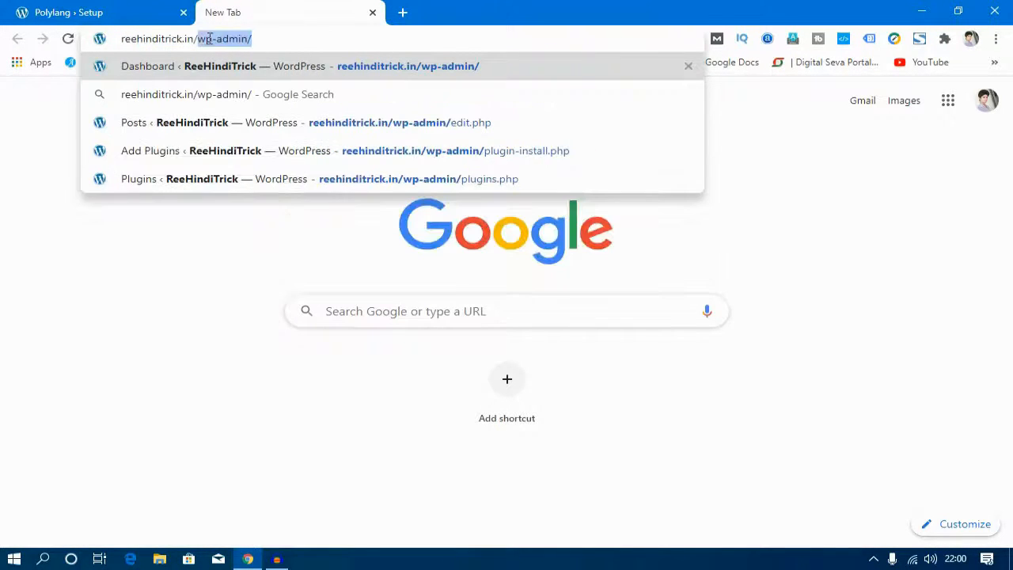
{"action": "key", "text": "BackSpace"}
{"action": "key", "text": "Return"}
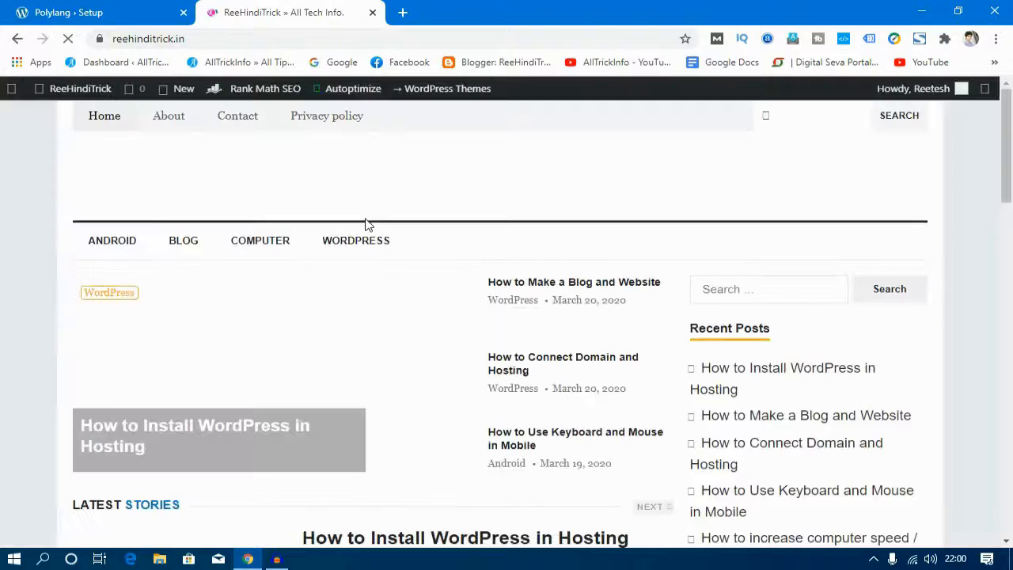
Examine which language the home page posts are written in, and return to the Polylang setup wizard
{"action": "scroll", "coordinate": [639, 353], "scroll_direction": "down", "scroll_amount": 5}
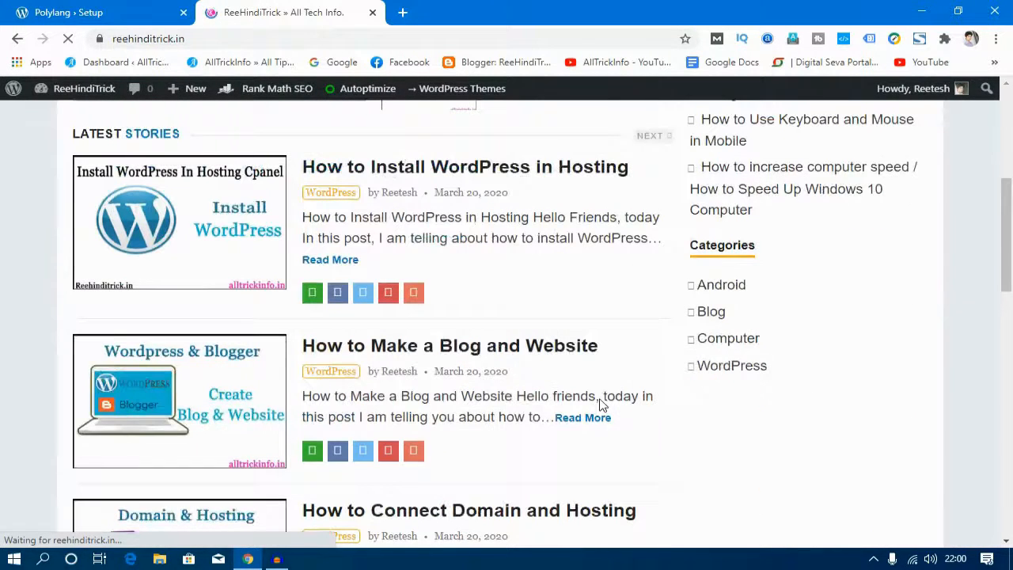
{"action": "scroll", "coordinate": [524, 352], "scroll_direction": "down", "scroll_amount": 2}
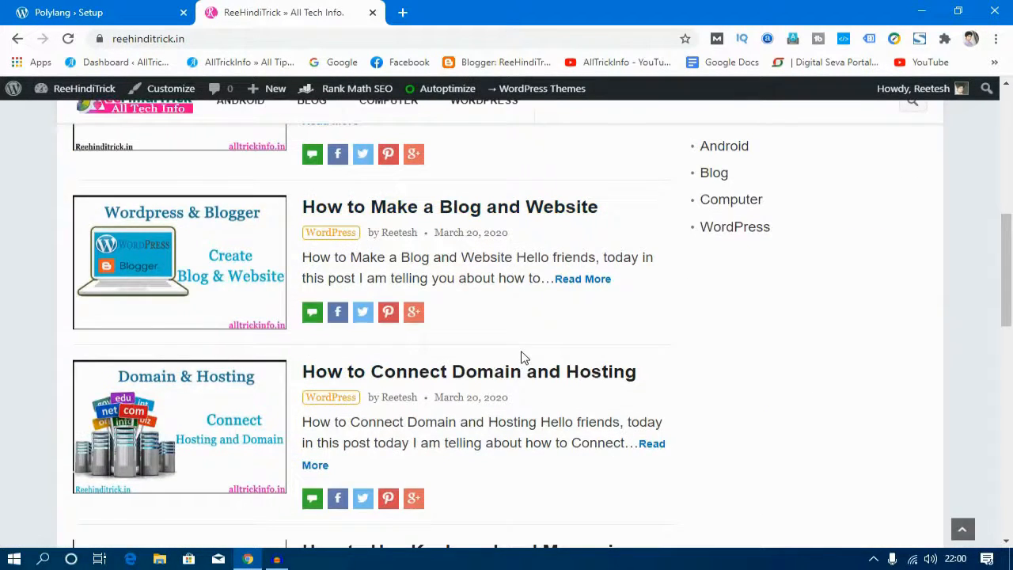
{"action": "scroll", "coordinate": [519, 355], "scroll_direction": "up", "scroll_amount": 2}
{"action": "left_click", "coordinate": [127, 14]}
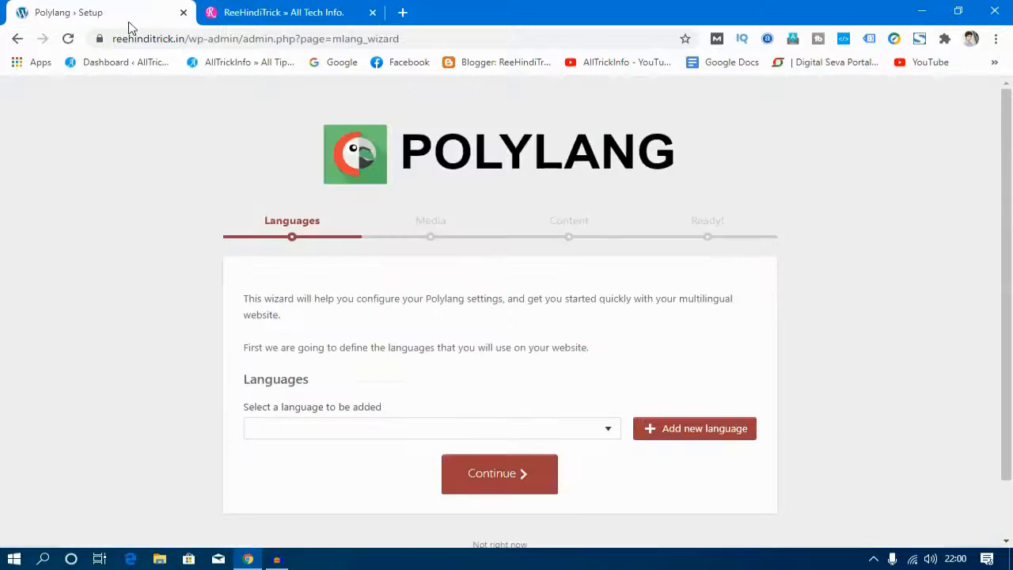
{"action": "left_click", "coordinate": [273, 12]}
{"action": "scroll", "coordinate": [536, 355], "scroll_direction": "up", "scroll_amount": 2}
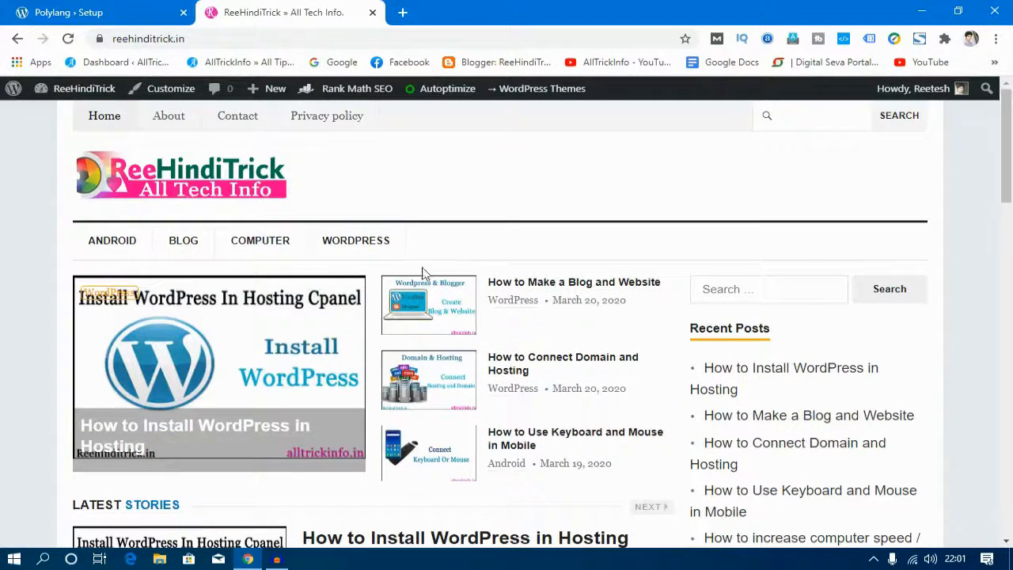
{"action": "left_click", "coordinate": [101, 14]}
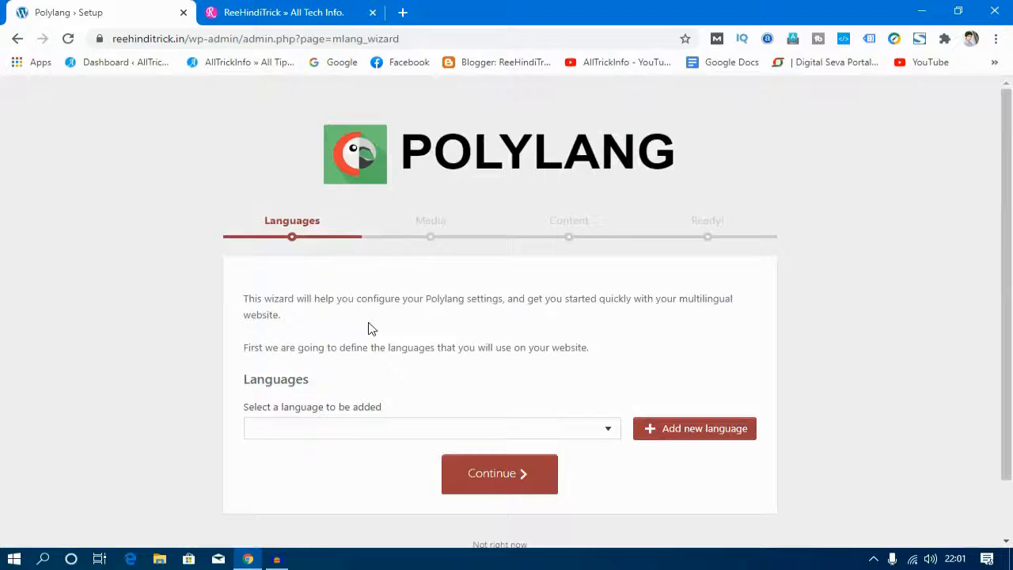
Add English - en_US as a site language in the wizard and proceed to the media settings
{"action": "left_click", "coordinate": [320, 428]}
{"action": "scroll", "coordinate": [401, 464], "scroll_direction": "down", "scroll_amount": 5}
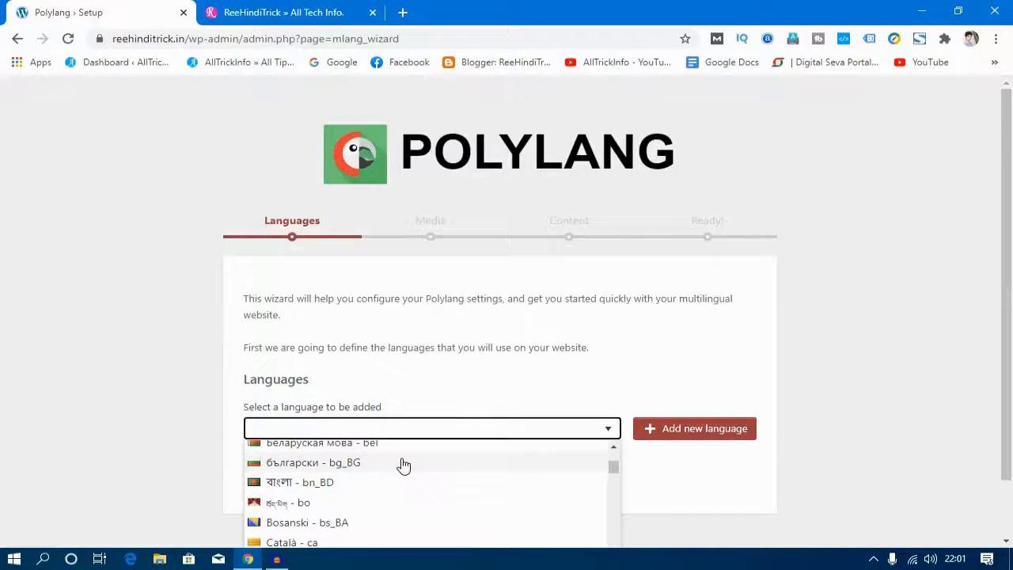
{"action": "scroll", "coordinate": [976, 439], "scroll_direction": "down", "scroll_amount": 1}
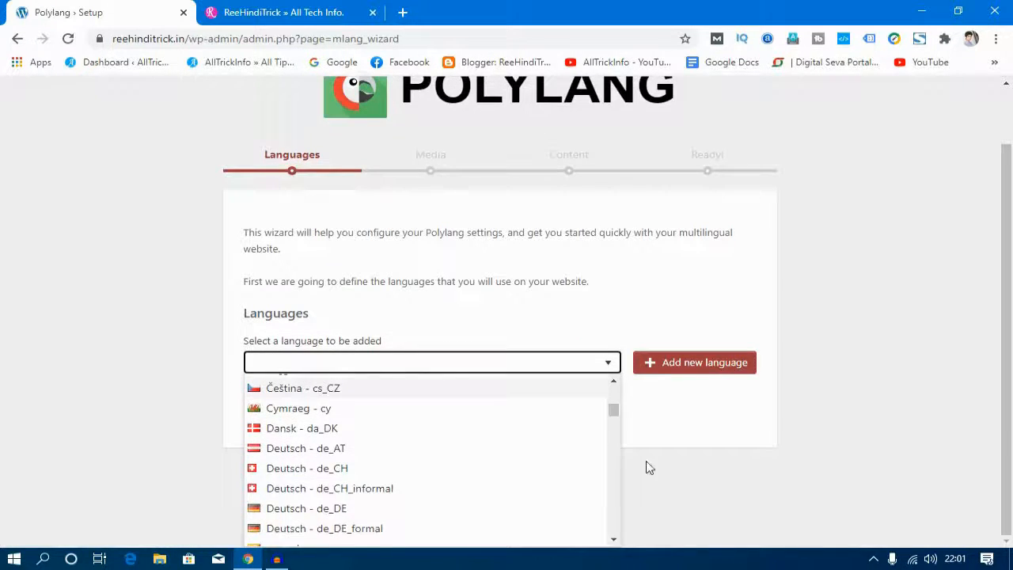
{"action": "scroll", "coordinate": [411, 509], "scroll_direction": "down", "scroll_amount": 3}
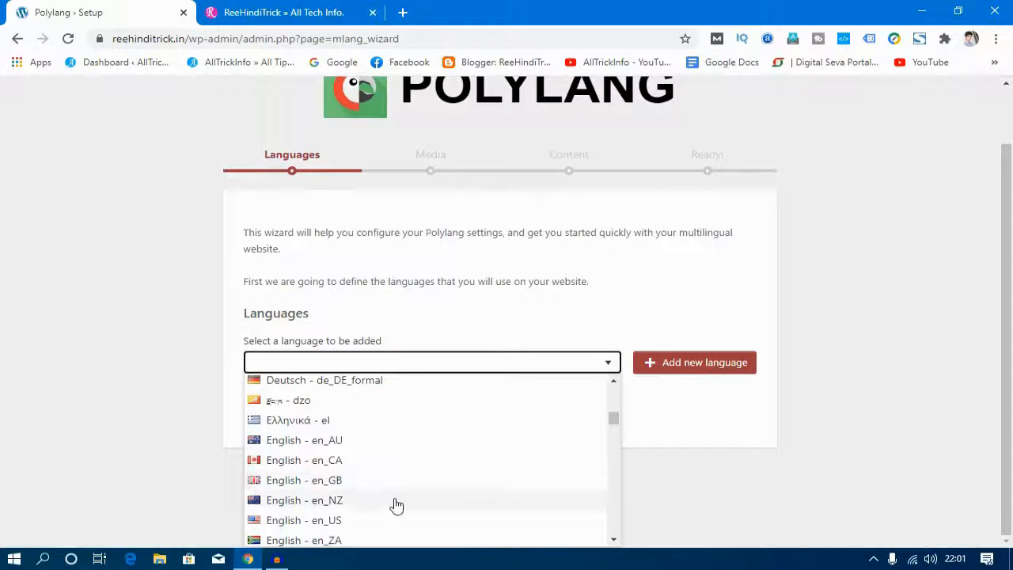
{"action": "left_click", "coordinate": [327, 527]}
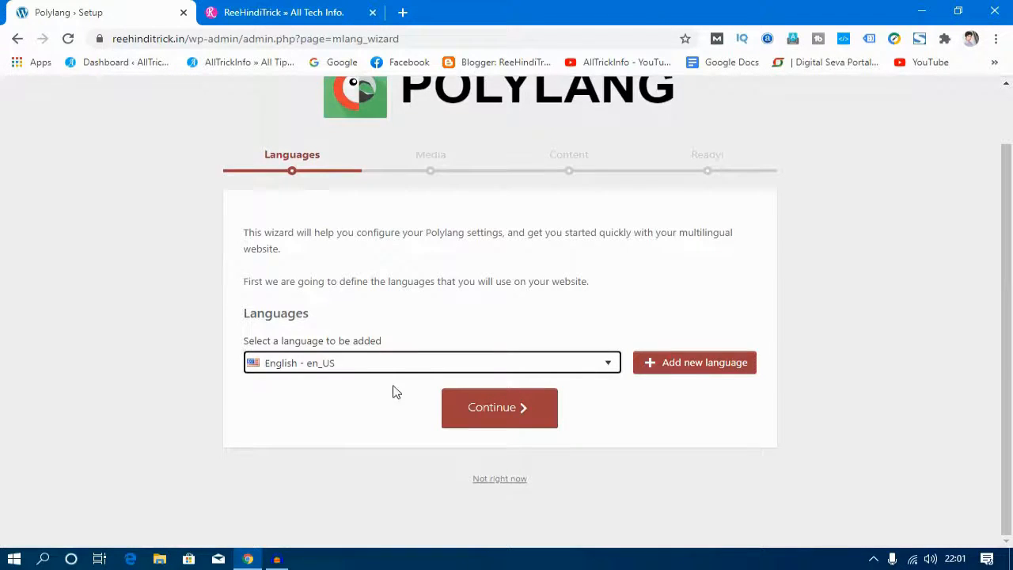
{"action": "left_click", "coordinate": [715, 365]}
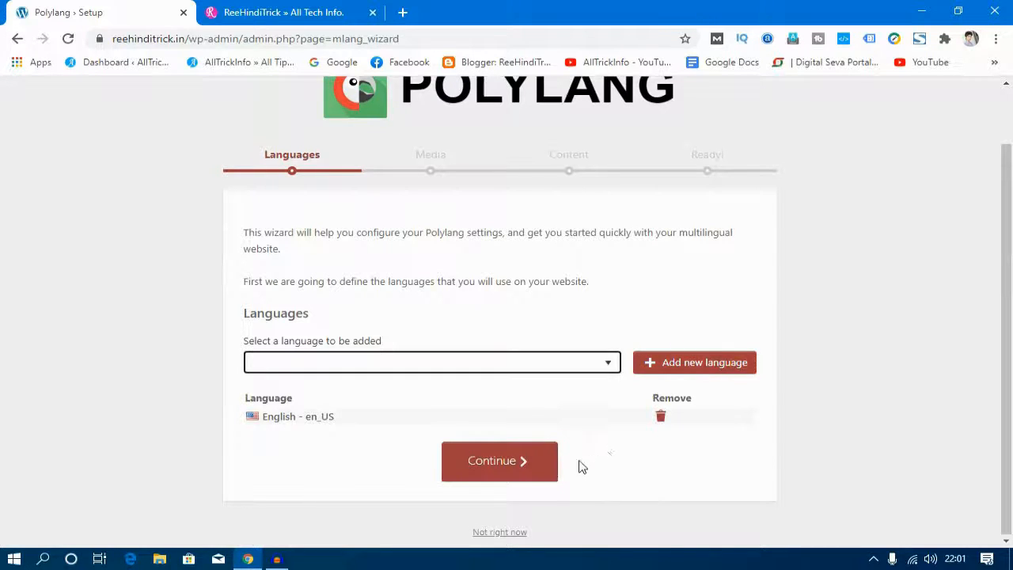
{"action": "left_click", "coordinate": [511, 466]}
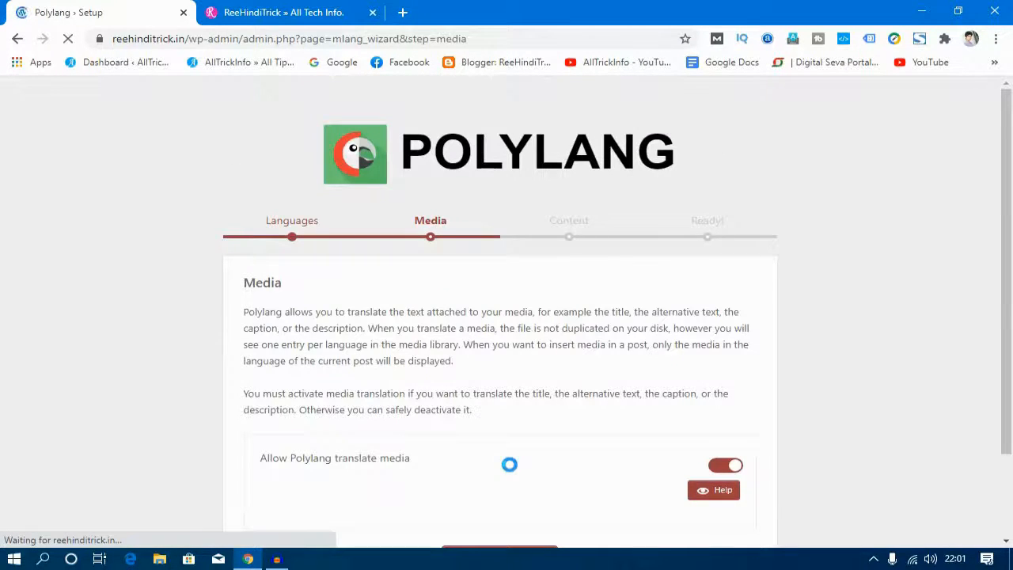
Keep media translation allowed and assign English - en_US to all content without a language
{"action": "scroll", "coordinate": [602, 411], "scroll_direction": "down", "scroll_amount": 1}
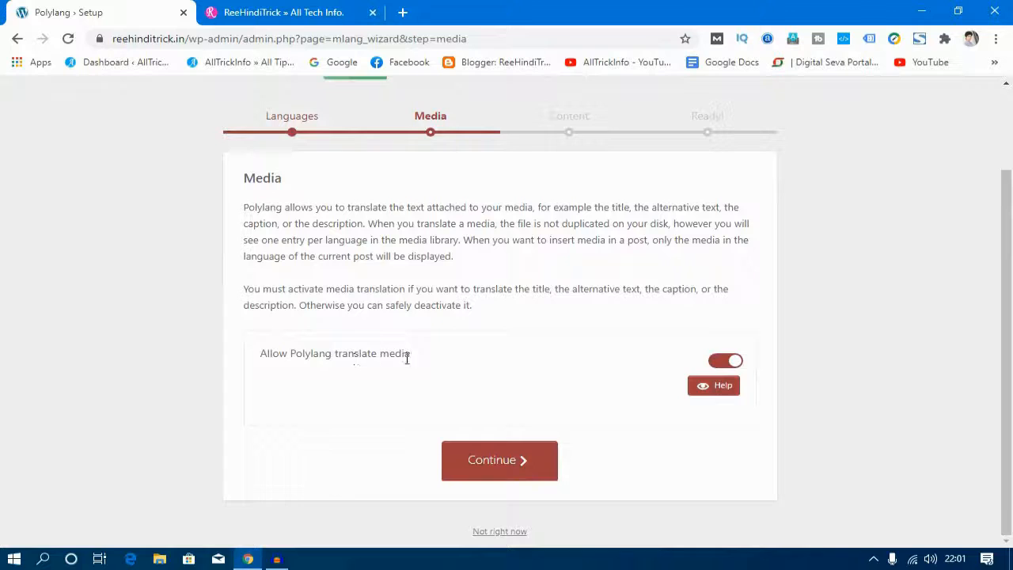
{"action": "left_click", "coordinate": [499, 460]}
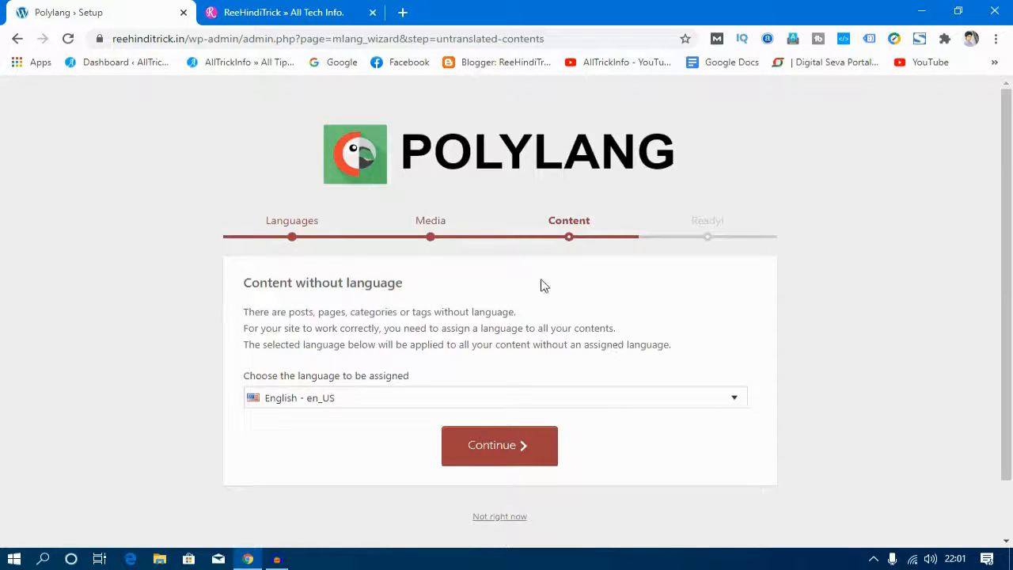
{"action": "left_click", "coordinate": [351, 405]}
{"action": "left_click", "coordinate": [329, 414]}
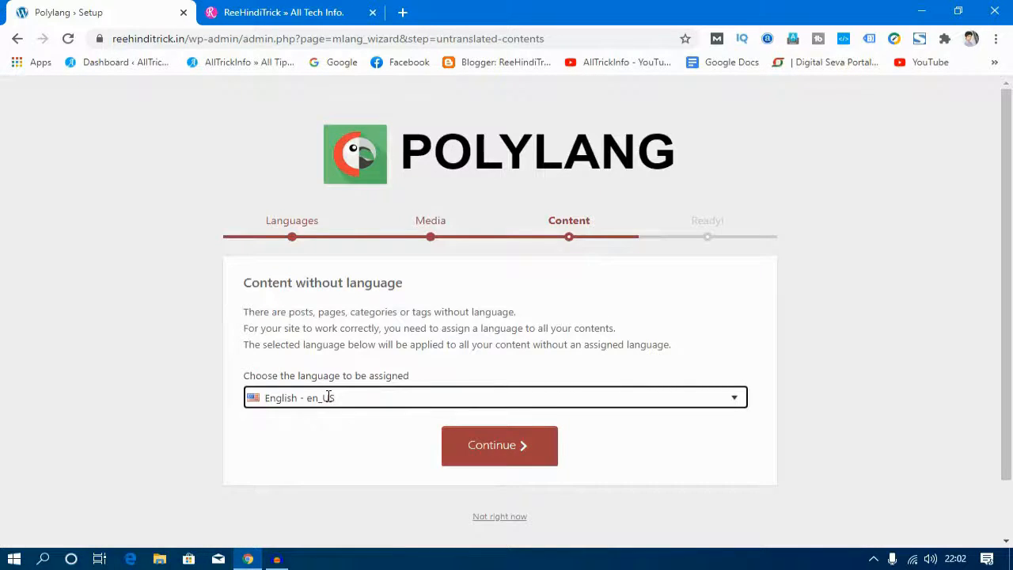
{"action": "left_click", "coordinate": [513, 449]}
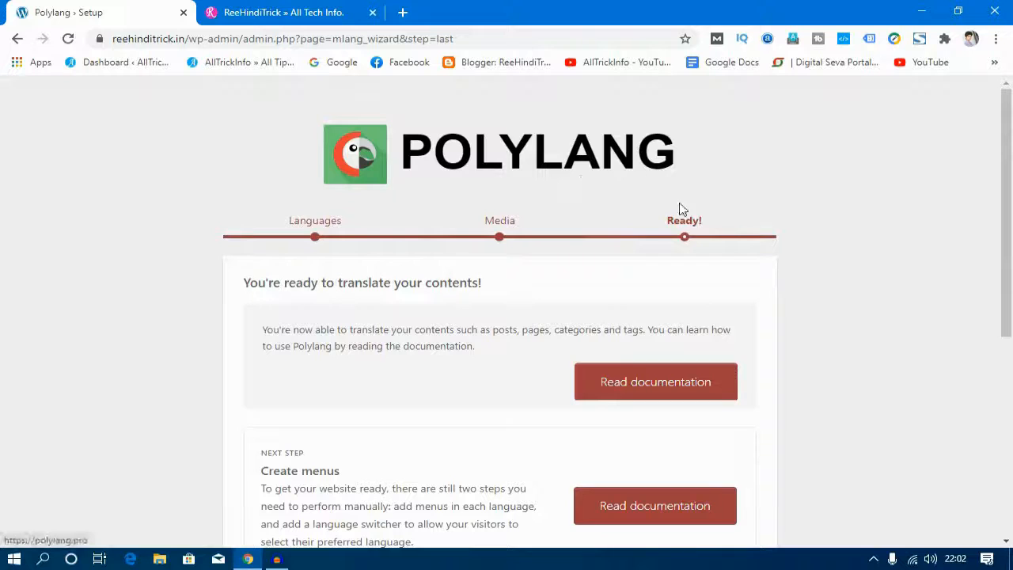
Return from the finished wizard to the dashboard and open Polylang's Languages management page
{"action": "scroll", "coordinate": [724, 242], "scroll_direction": "down", "scroll_amount": 1}
{"action": "scroll", "coordinate": [724, 245], "scroll_direction": "down", "scroll_amount": 4}
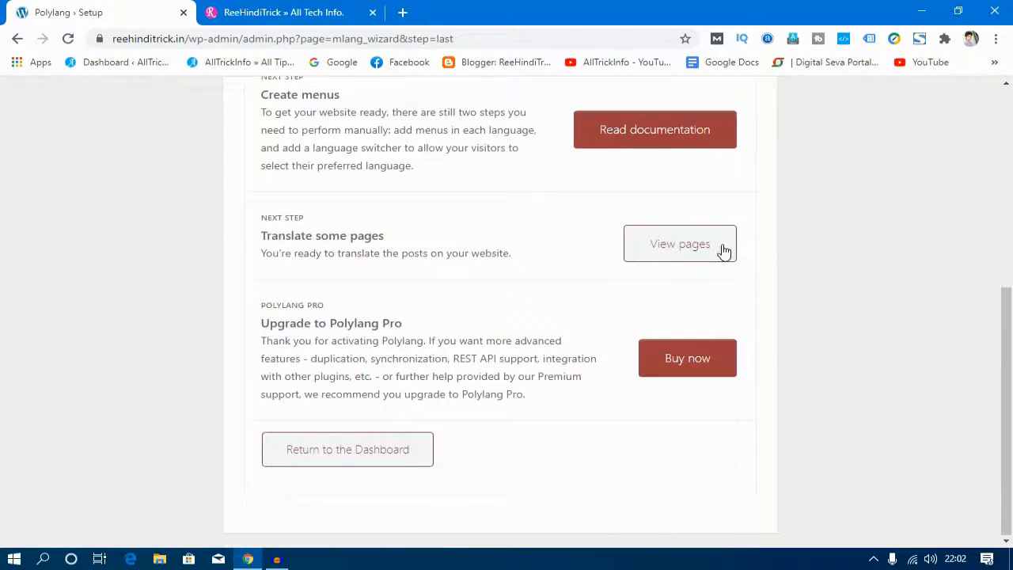
{"action": "left_click", "coordinate": [356, 458]}
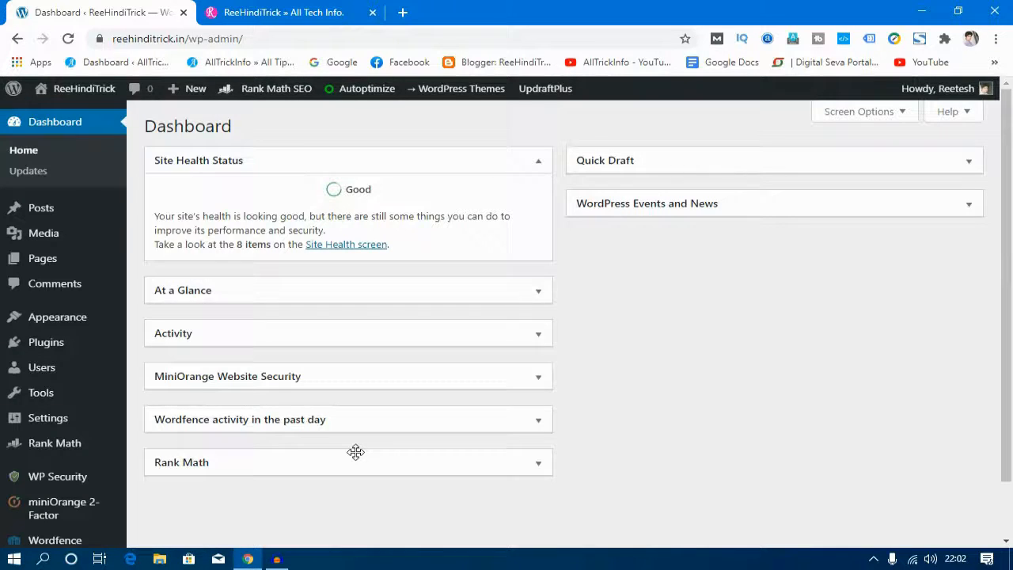
{"action": "scroll", "coordinate": [538, 321], "scroll_direction": "down", "scroll_amount": 1}
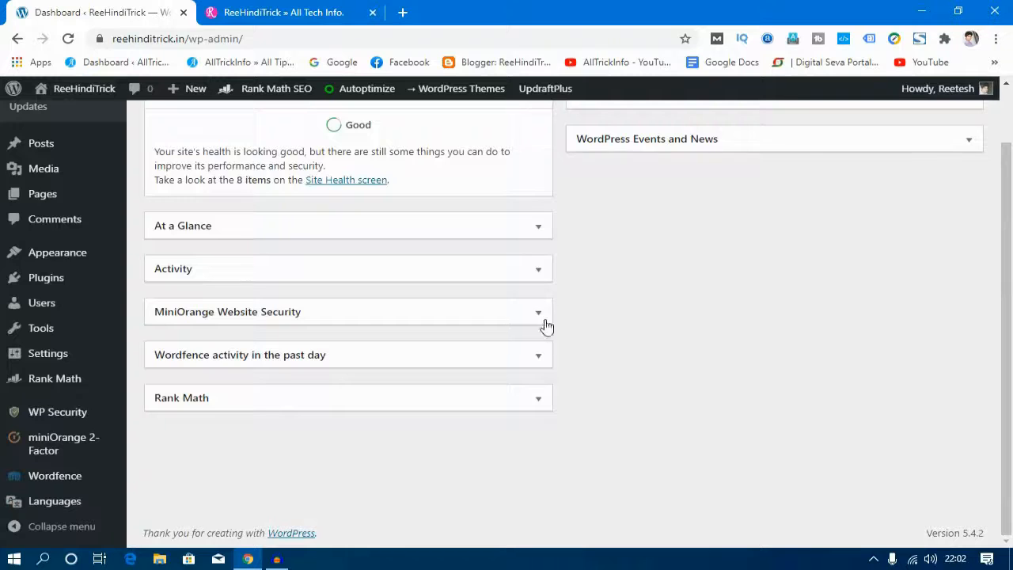
{"action": "mouse_move", "coordinate": [92, 491]}
{"action": "mouse_move", "coordinate": [73, 505]}
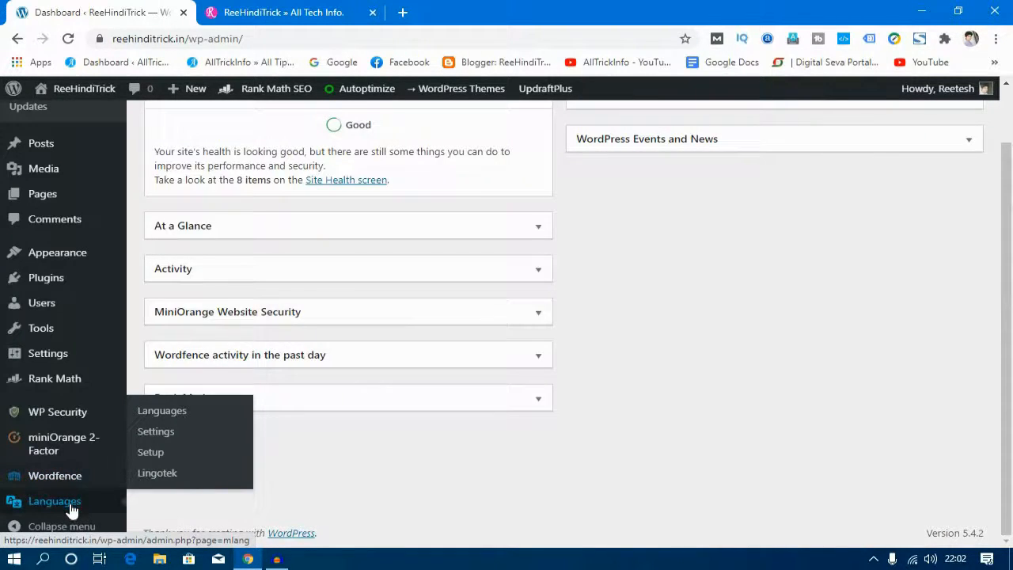
{"action": "left_click", "coordinate": [72, 509]}
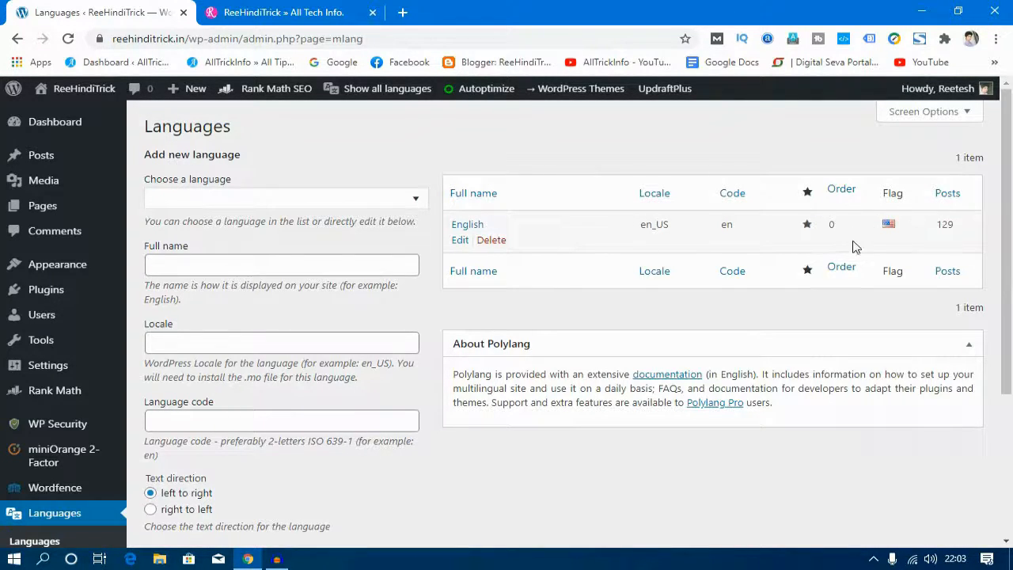
Check the number of posts assigned to English in the languages table
{"action": "double_click", "coordinate": [948, 224]}
{"action": "left_click_drag", "start_coordinate": [949, 224], "coordinate": [955, 224]}
{"action": "left_click", "coordinate": [957, 226]}
Add हिन्दी - hi_IN as a new site language with left-to-right text, the India flag and order 0
{"action": "left_click", "coordinate": [416, 201]}
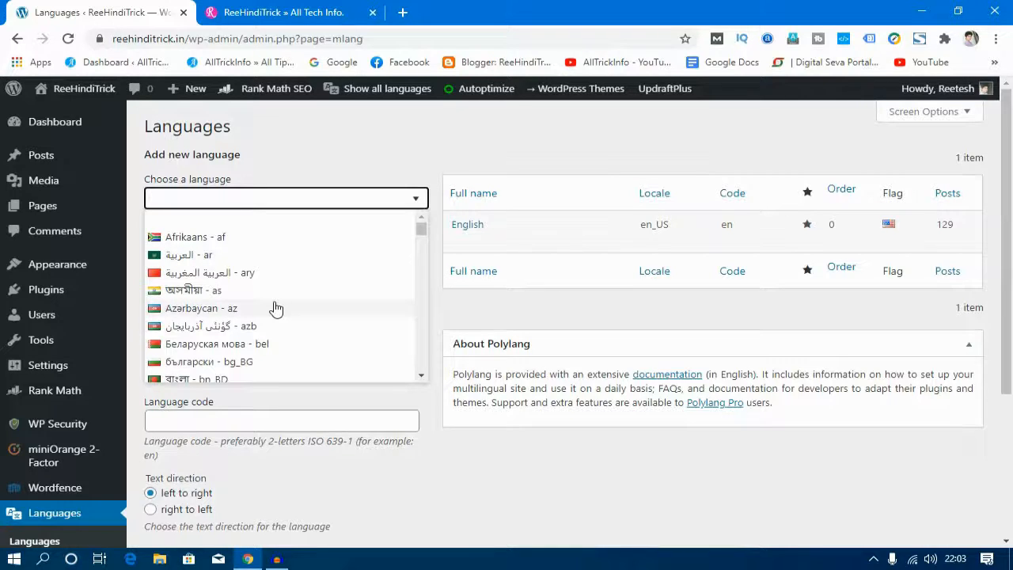
{"action": "left_click_drag", "start_coordinate": [421, 229], "coordinate": [425, 281]}
{"action": "scroll", "coordinate": [424, 280], "scroll_direction": "down", "scroll_amount": 2}
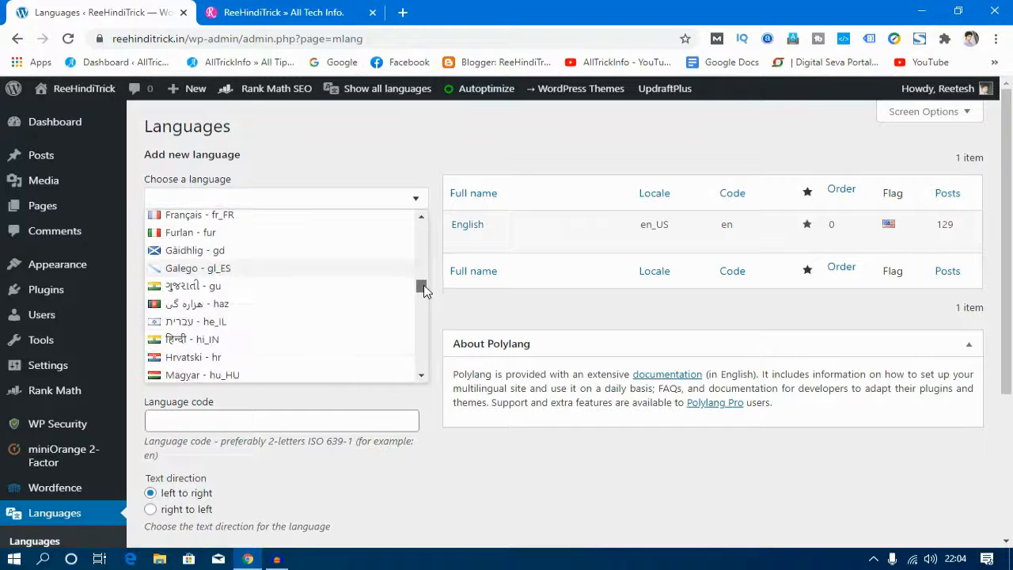
{"action": "left_click", "coordinate": [181, 340]}
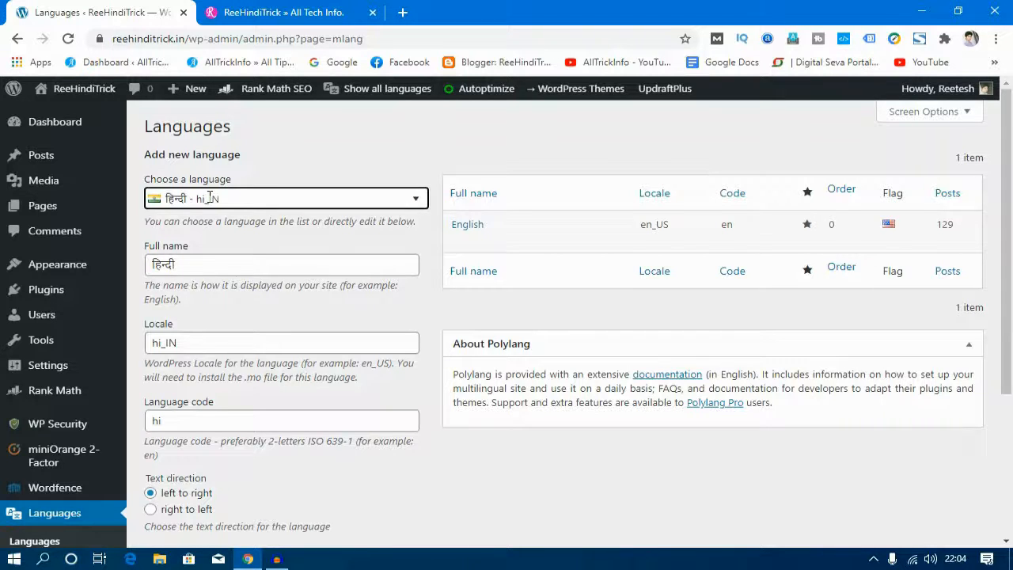
{"action": "scroll", "coordinate": [184, 258], "scroll_direction": "down", "scroll_amount": 1}
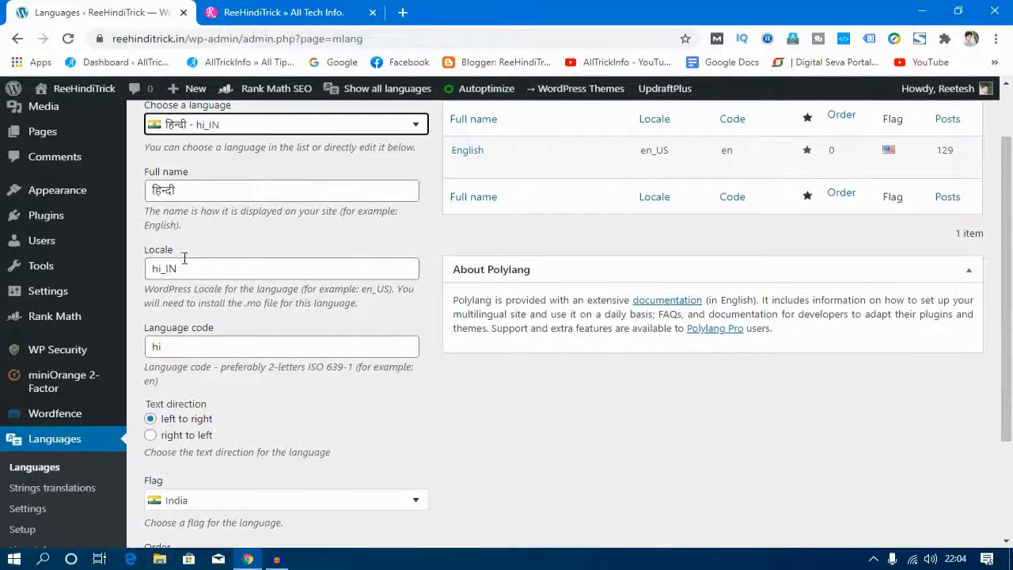
{"action": "scroll", "coordinate": [169, 346], "scroll_direction": "down", "scroll_amount": 2}
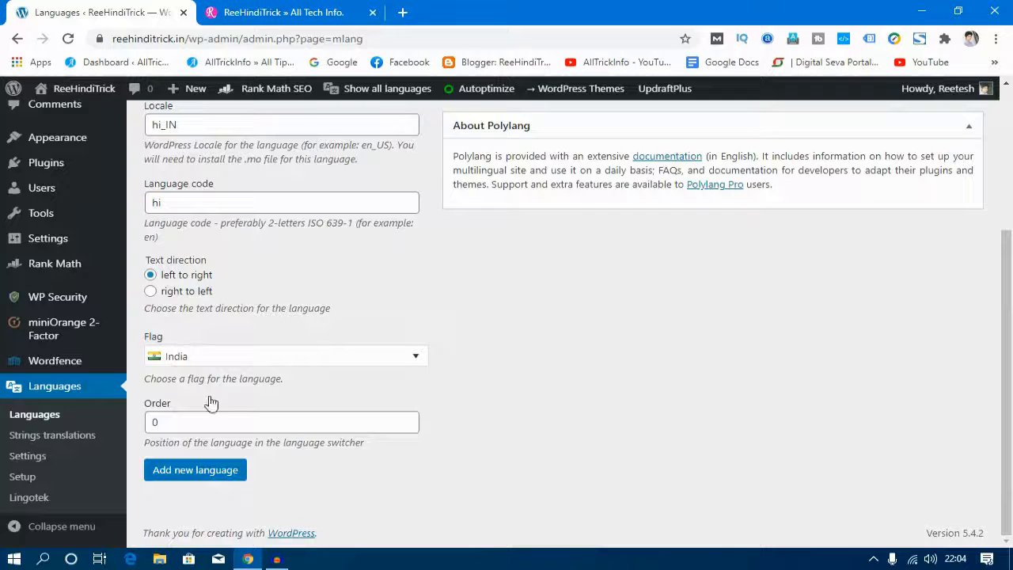
{"action": "left_click", "coordinate": [207, 478]}
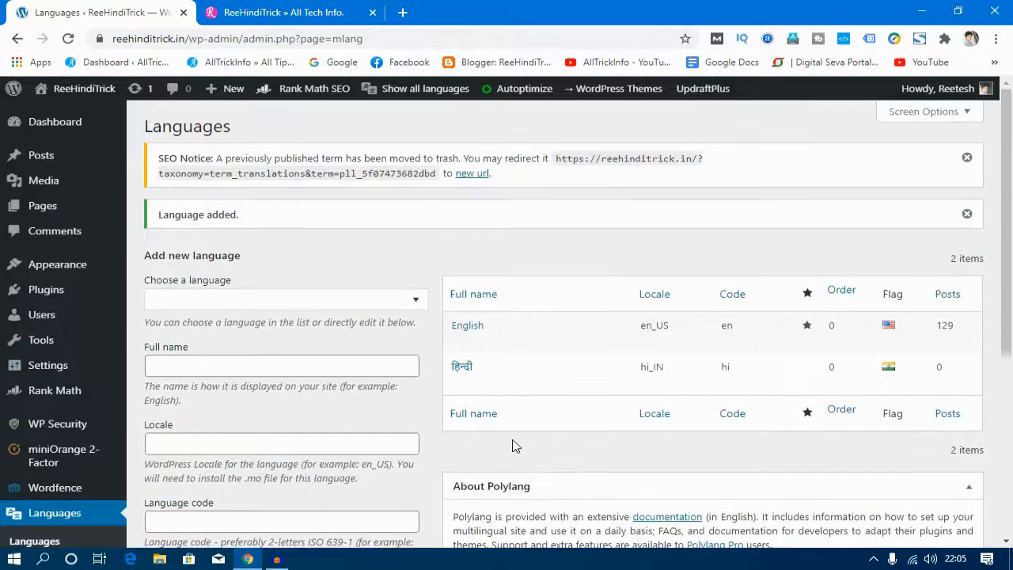
Check the Hindi row's post count, return to the dashboard and open the list of all posts
{"action": "mouse_move", "coordinate": [588, 364]}
{"action": "left_click_drag", "start_coordinate": [936, 369], "coordinate": [945, 373]}
{"action": "left_click", "coordinate": [73, 132]}
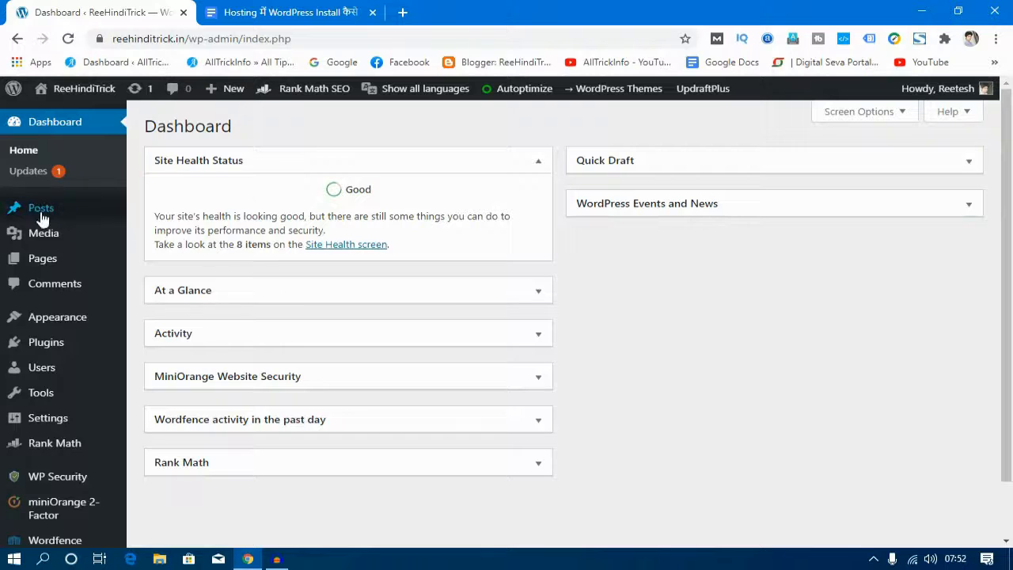
{"action": "mouse_move", "coordinate": [20, 208]}
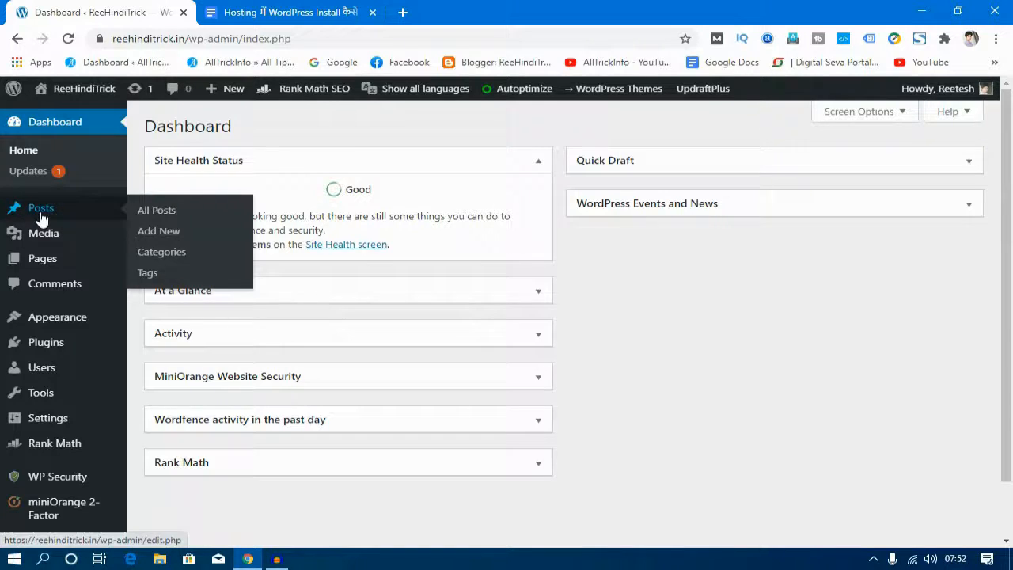
{"action": "left_click", "coordinate": [185, 216]}
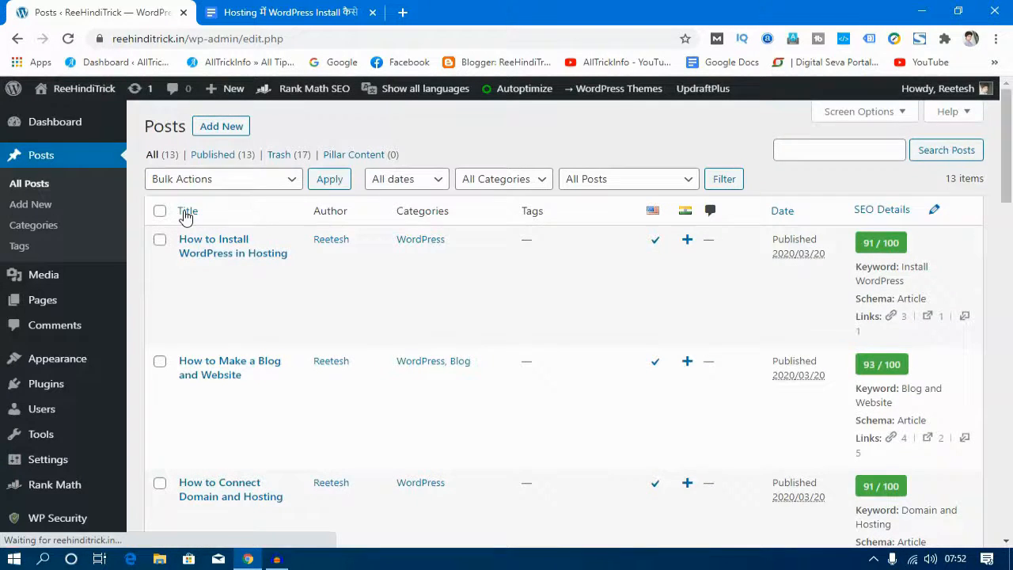
{"action": "mouse_move", "coordinate": [232, 241]}
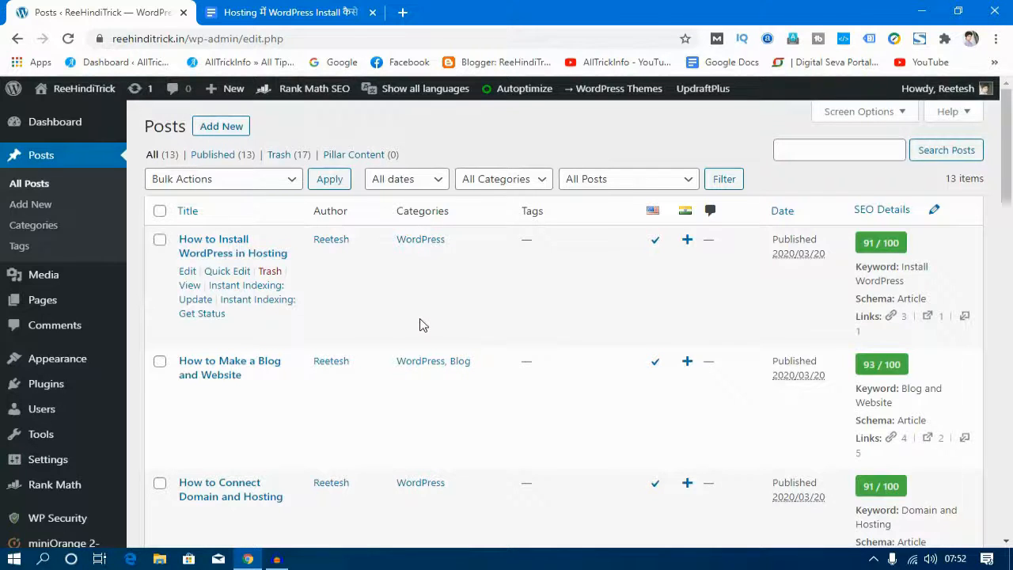
{"action": "scroll", "coordinate": [436, 285], "scroll_direction": "down", "scroll_amount": 8}
{"action": "scroll", "coordinate": [443, 321], "scroll_direction": "up", "scroll_amount": 8}
Check the Hindi article in Google Docs, and start a Hindi translation of the post "How to Install WordPress in Hosting"
{"action": "left_click", "coordinate": [255, 9]}
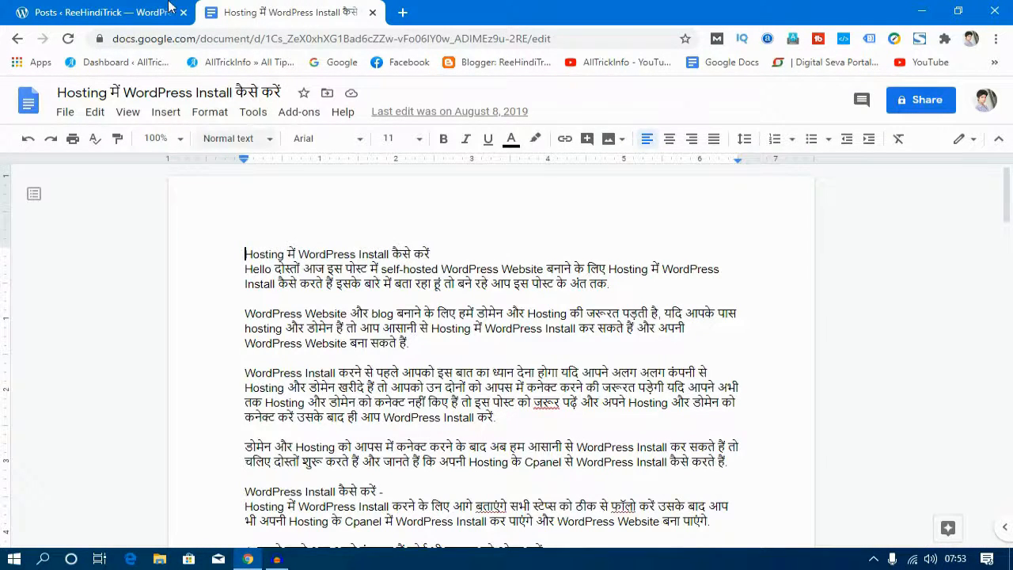
{"action": "left_click", "coordinate": [109, 10]}
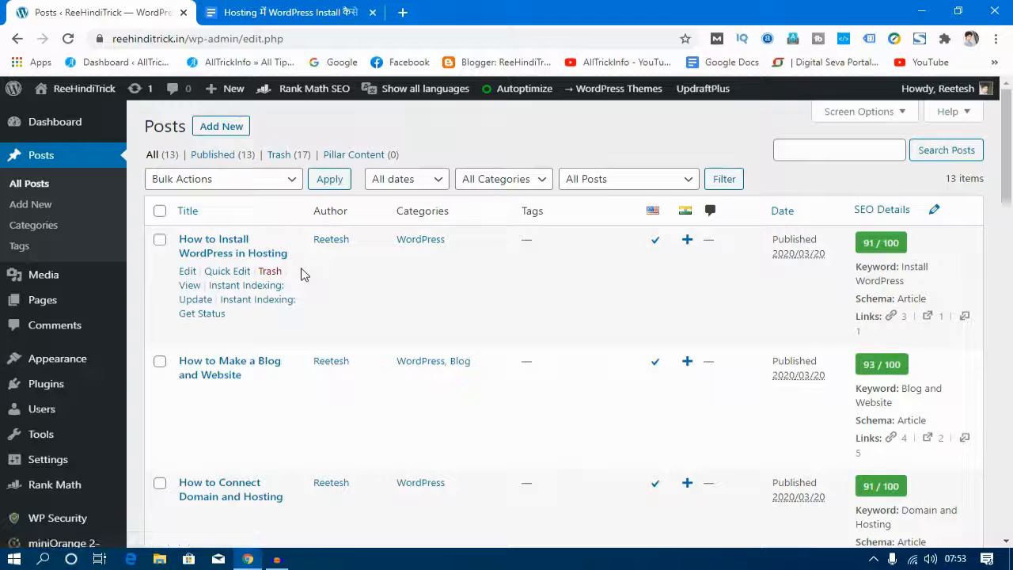
{"action": "left_click", "coordinate": [687, 239]}
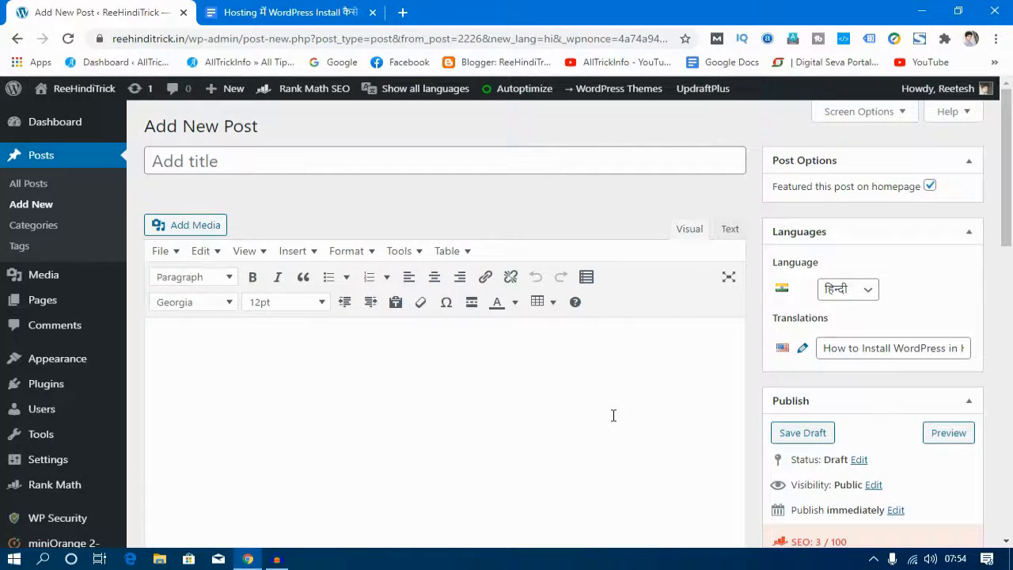
{"action": "scroll", "coordinate": [621, 417], "scroll_direction": "down", "scroll_amount": 2}
{"action": "scroll", "coordinate": [625, 417], "scroll_direction": "up", "scroll_amount": 2}
Copy the Google Docs article's first line into the new post's title: "Hosting में WordPress Install कैसे करें"
{"action": "left_click", "coordinate": [294, 161]}
{"action": "left_click", "coordinate": [298, 10]}
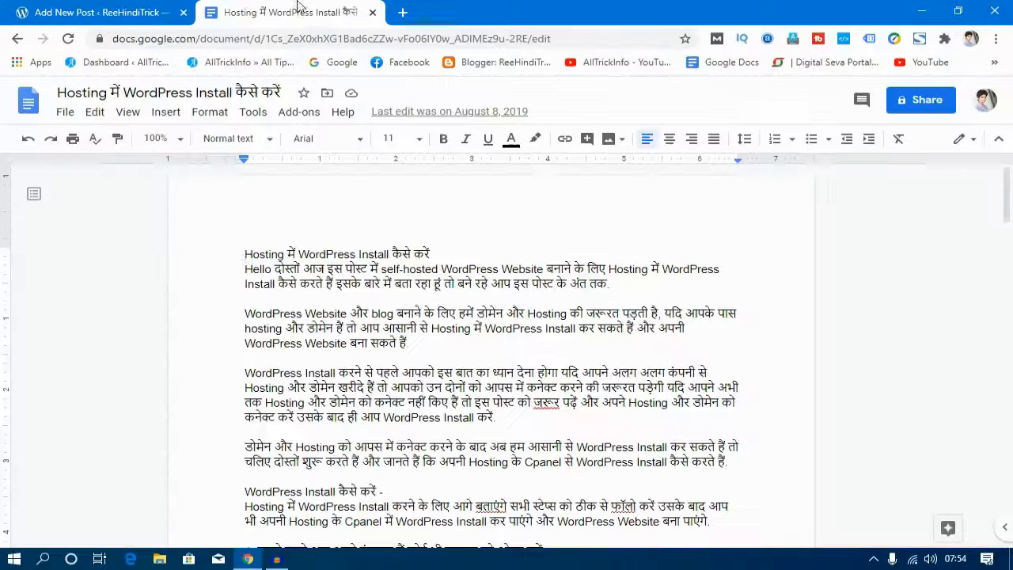
{"action": "triple_click", "coordinate": [273, 255]}
{"action": "key", "text": "ctrl+c"}
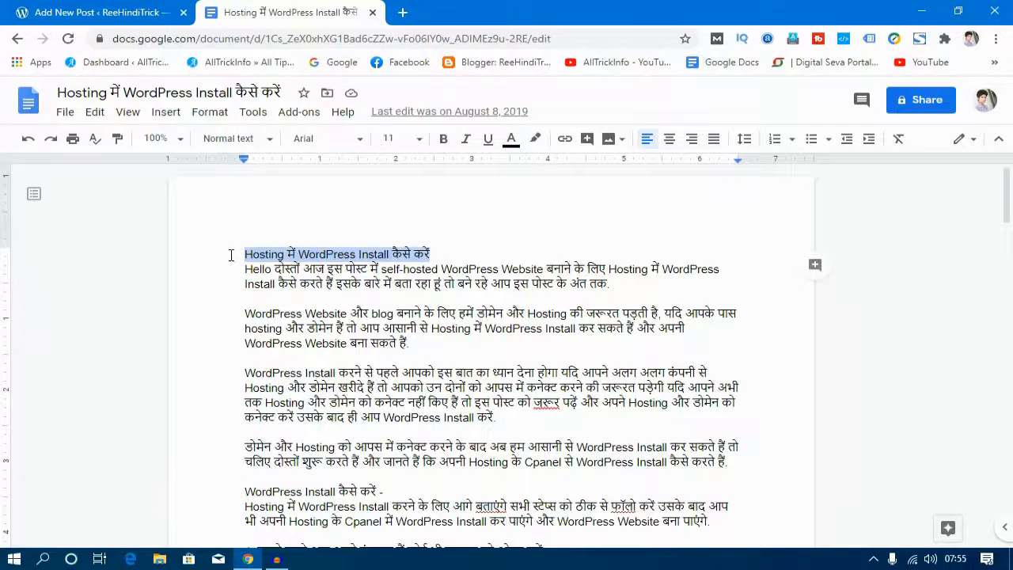
{"action": "left_click", "coordinate": [61, 10]}
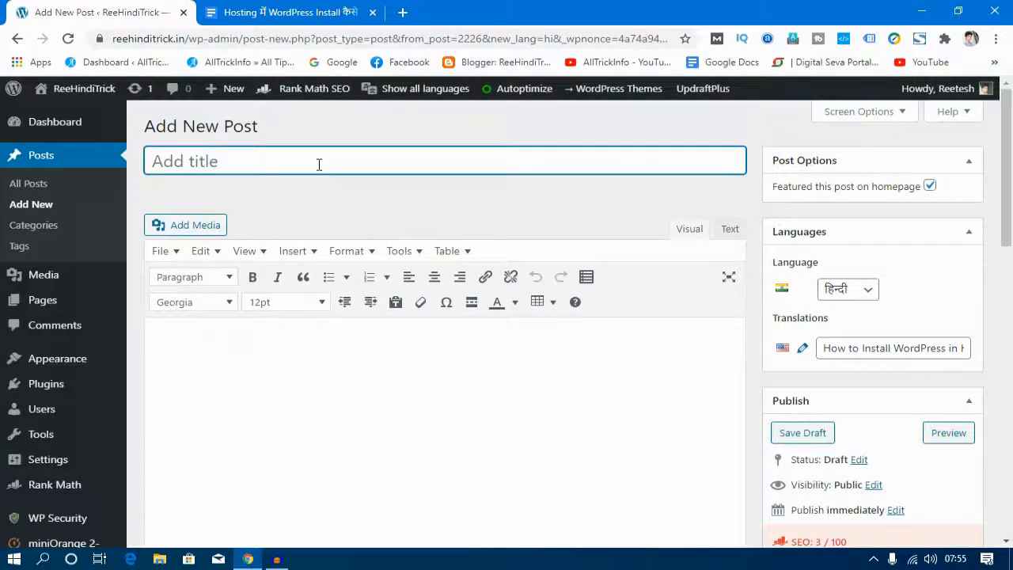
{"action": "key", "text": "ctrl+v"}
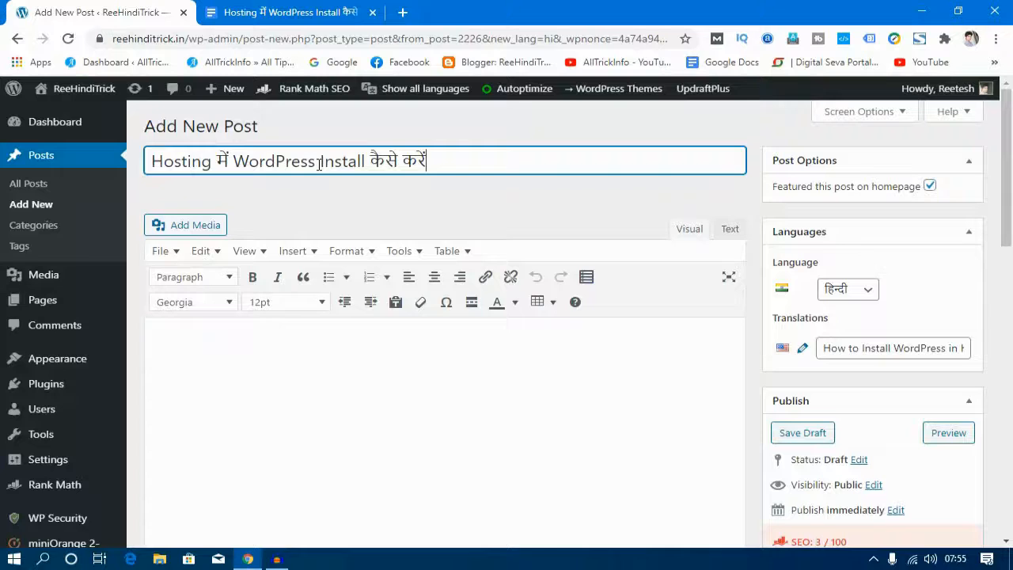
Copy the entire Hindi article from Google Docs into the body of the new post
{"action": "left_click", "coordinate": [362, 388]}
{"action": "left_click", "coordinate": [328, 13]}
{"action": "left_click", "coordinate": [363, 313]}
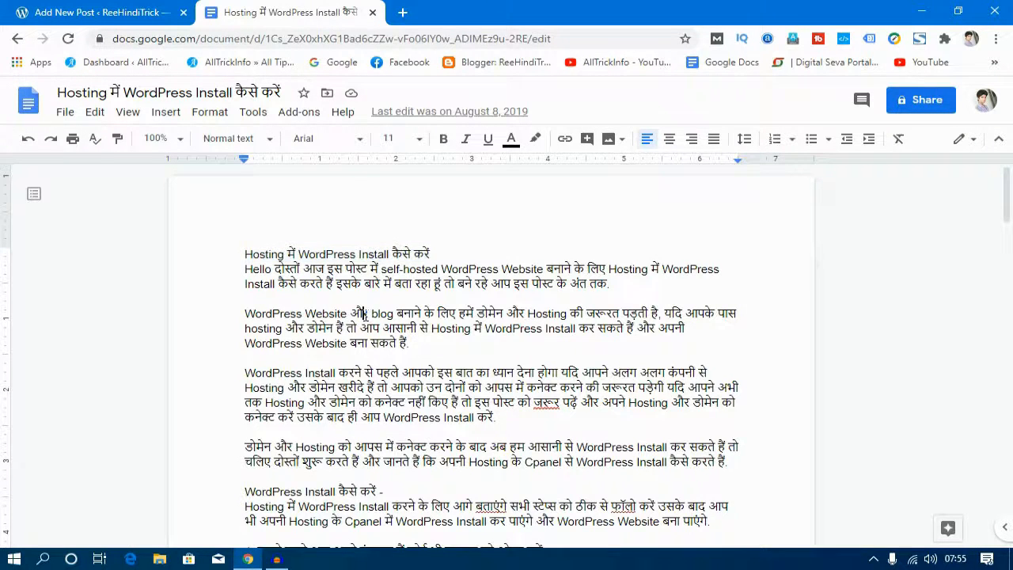
{"action": "key", "text": "ctrl+a"}
{"action": "left_click", "coordinate": [52, 10]}
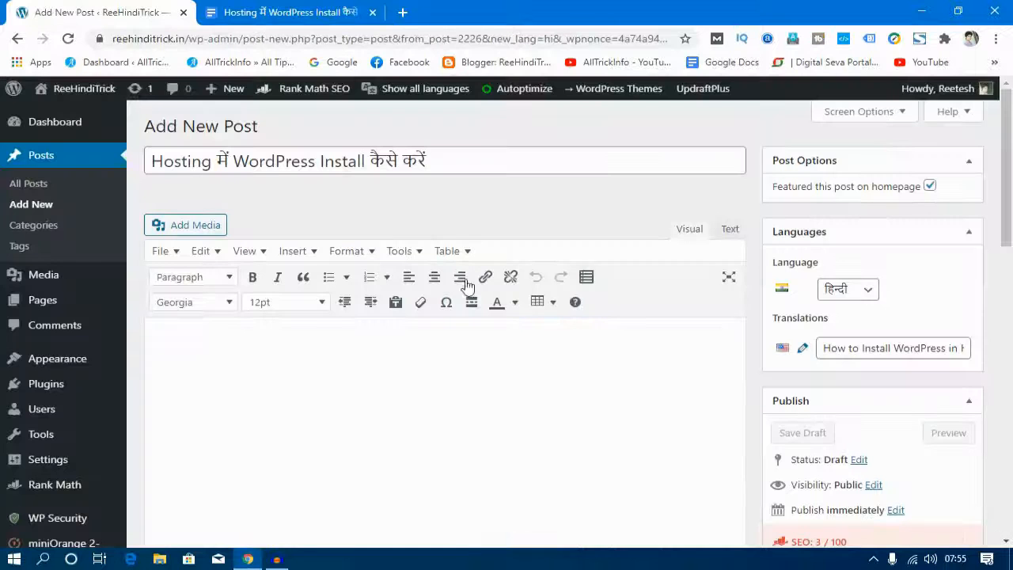
{"action": "key", "text": "ctrl+v"}
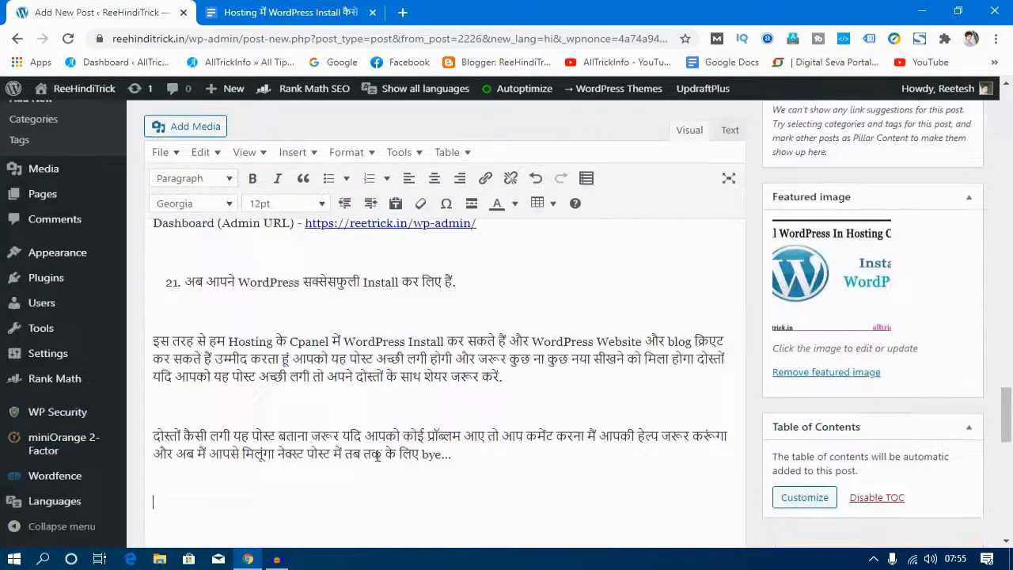
{"action": "scroll", "coordinate": [378, 455], "scroll_direction": "up", "scroll_amount": 10}
{"action": "scroll", "coordinate": [377, 455], "scroll_direction": "up", "scroll_amount": 15}
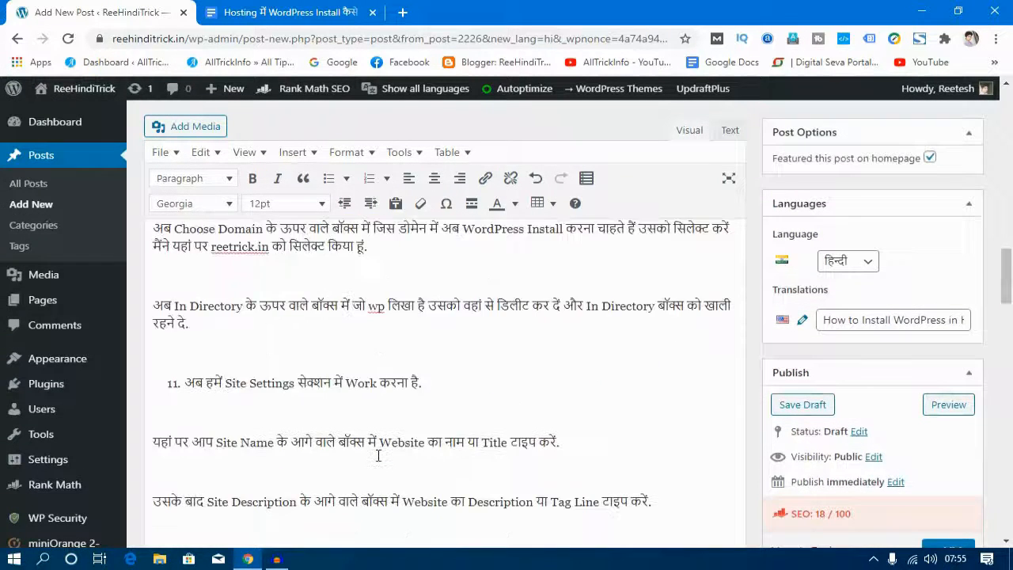
{"action": "scroll", "coordinate": [377, 455], "scroll_direction": "up", "scroll_amount": 2}
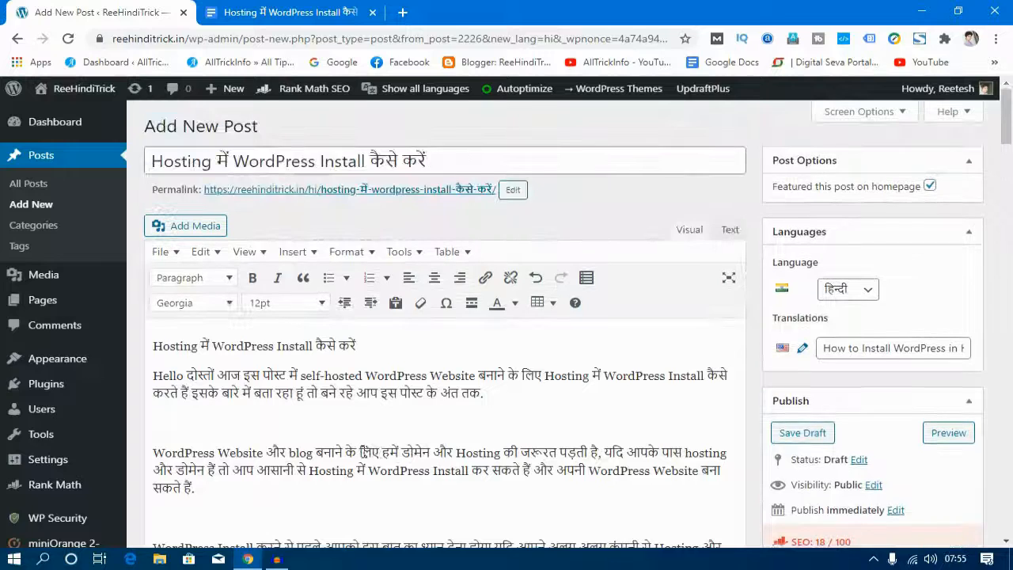
{"action": "scroll", "coordinate": [321, 409], "scroll_direction": "down", "scroll_amount": 1}
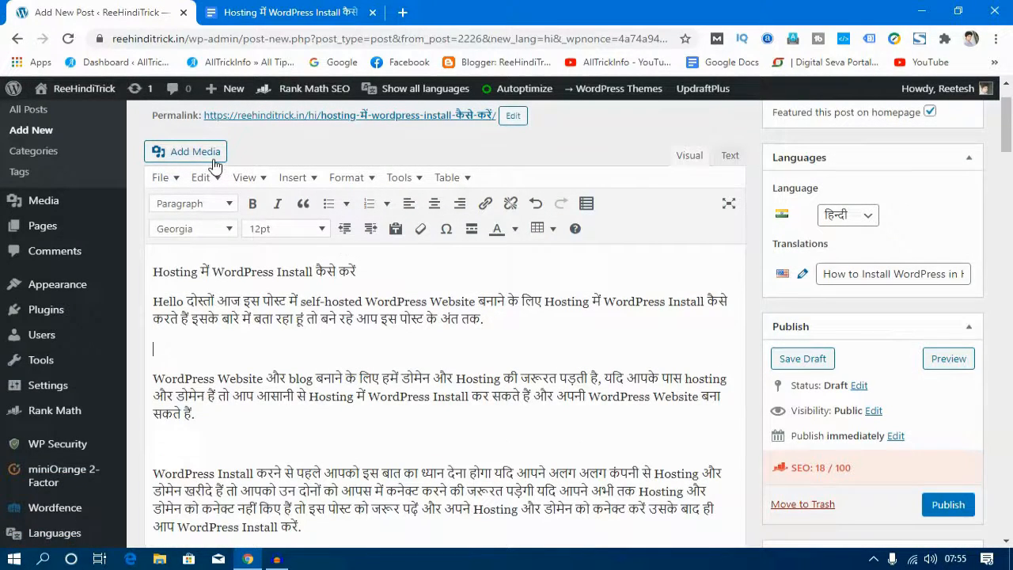
Copy the body's opening line, place the cursor below the intro paragraph and upload the image "wordpress insatll kaise kare" as media
{"action": "left_click_drag", "start_coordinate": [358, 271], "coordinate": [154, 266]}
{"action": "key", "text": "ctrl+c"}
{"action": "double_click", "coordinate": [224, 360]}
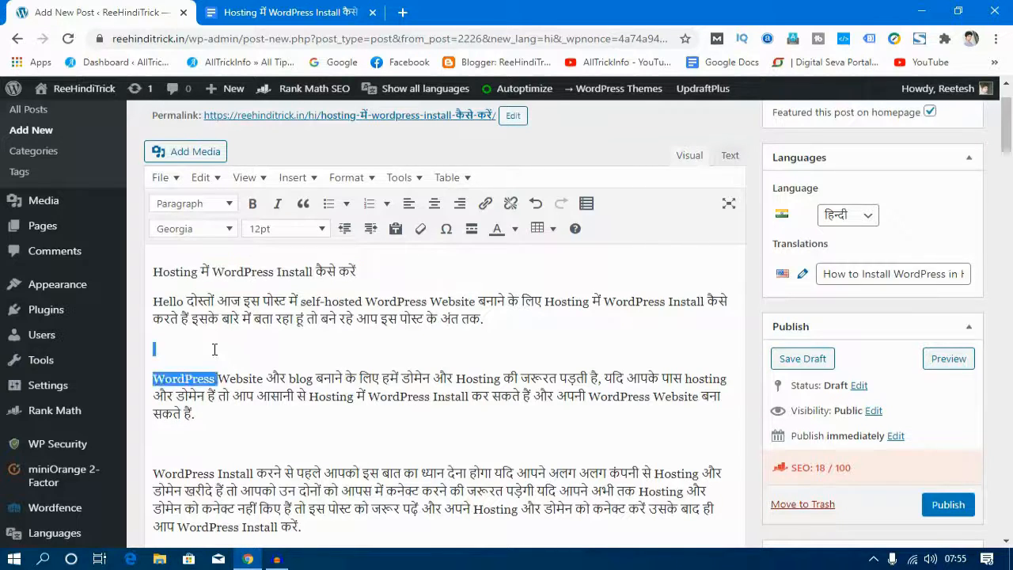
{"action": "left_click", "coordinate": [217, 351]}
{"action": "left_click", "coordinate": [183, 151]}
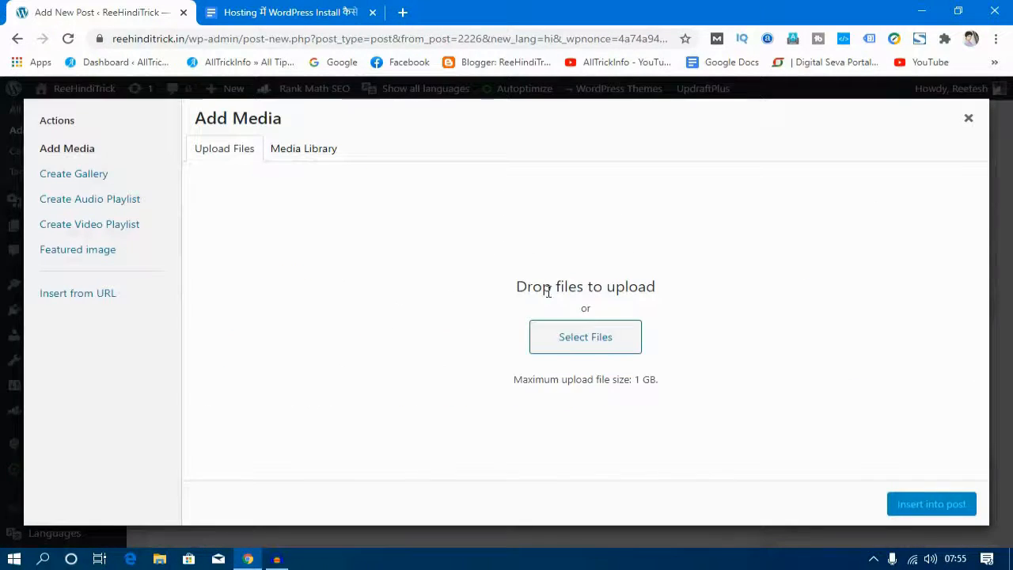
{"action": "left_click", "coordinate": [603, 345]}
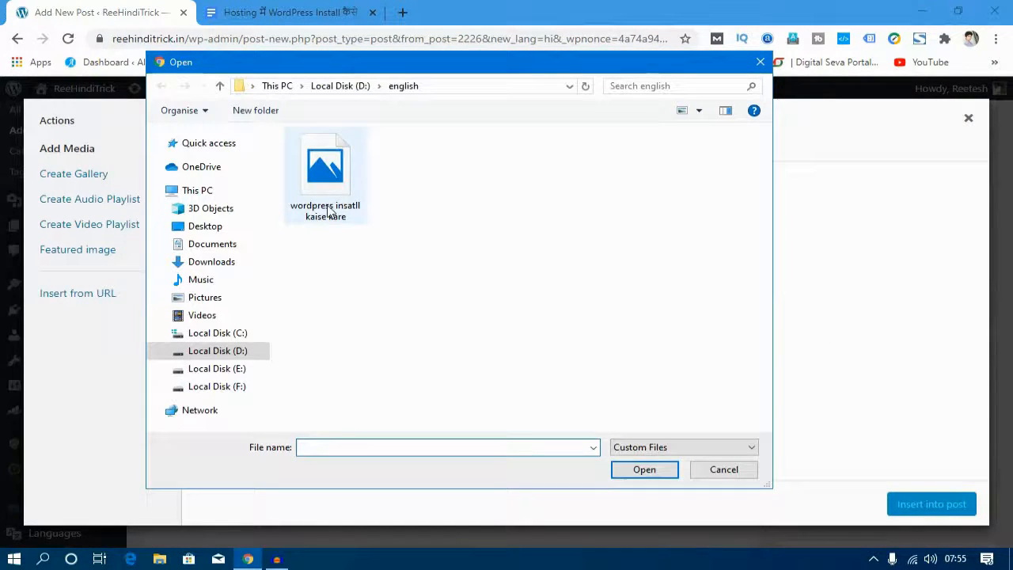
{"action": "left_click", "coordinate": [325, 178]}
{"action": "left_click", "coordinate": [671, 470]}
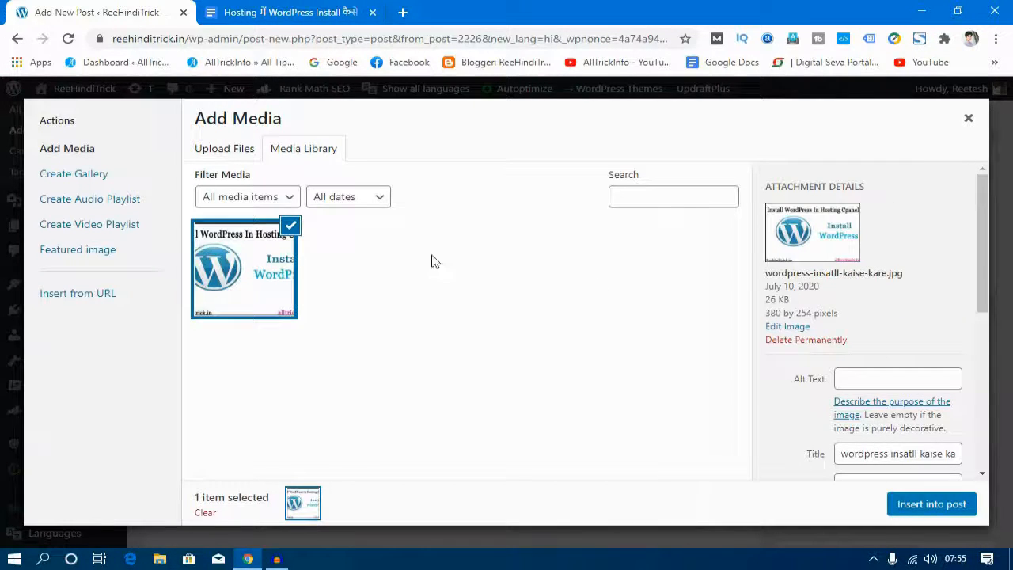
Set the image's alt text and description to "Hosting में WordPress Install कैसे करें" and insert it into the post
{"action": "left_click", "coordinate": [855, 378]}
{"action": "key", "text": "ctrl+v"}
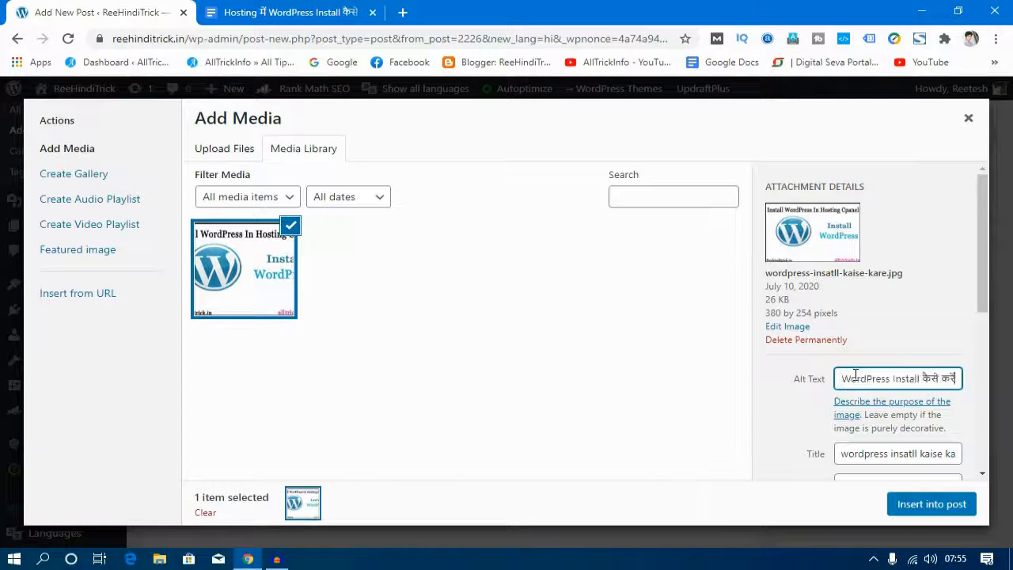
{"action": "scroll", "coordinate": [855, 375], "scroll_direction": "down", "scroll_amount": 3}
{"action": "left_click", "coordinate": [908, 344]}
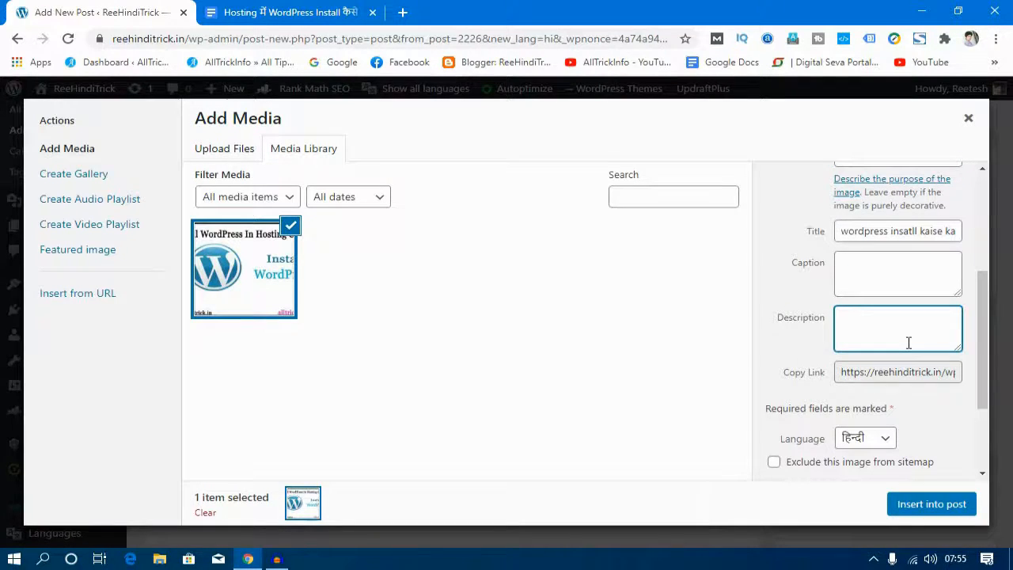
{"action": "key", "text": "ctrl+v"}
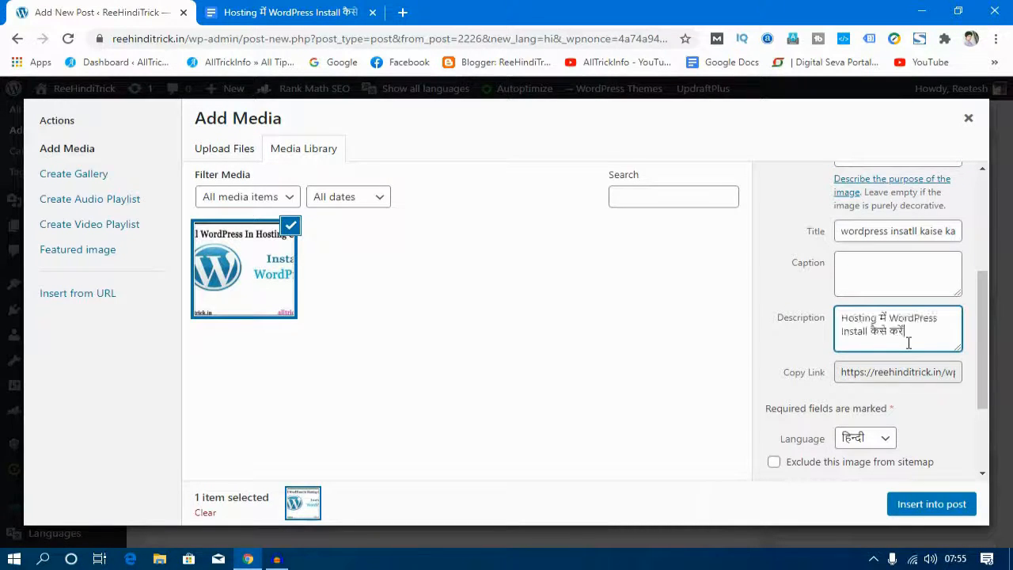
{"action": "left_click", "coordinate": [926, 507]}
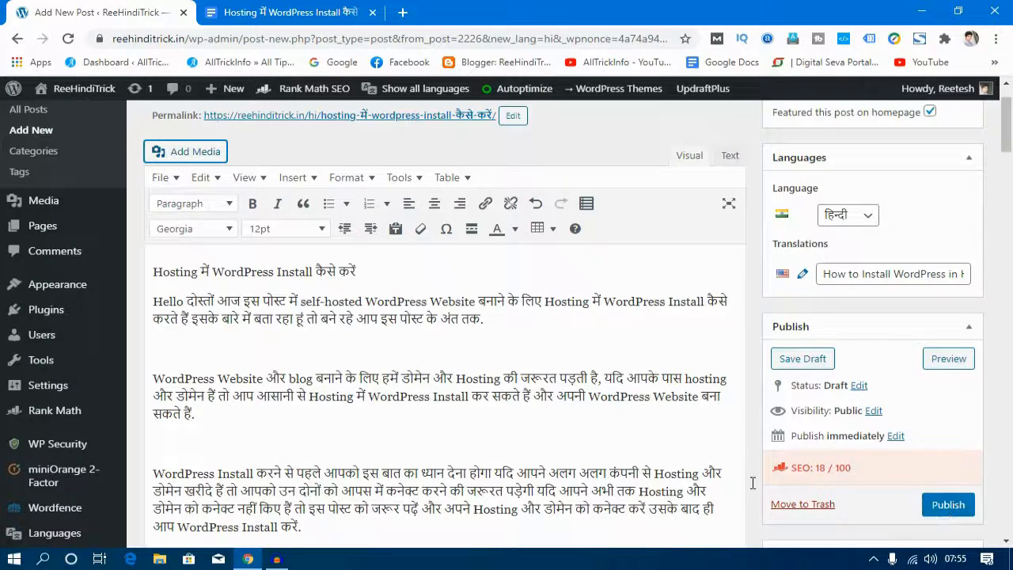
{"action": "scroll", "coordinate": [443, 333], "scroll_direction": "down", "scroll_amount": 2}
{"action": "scroll", "coordinate": [532, 350], "scroll_direction": "up", "scroll_amount": 3}
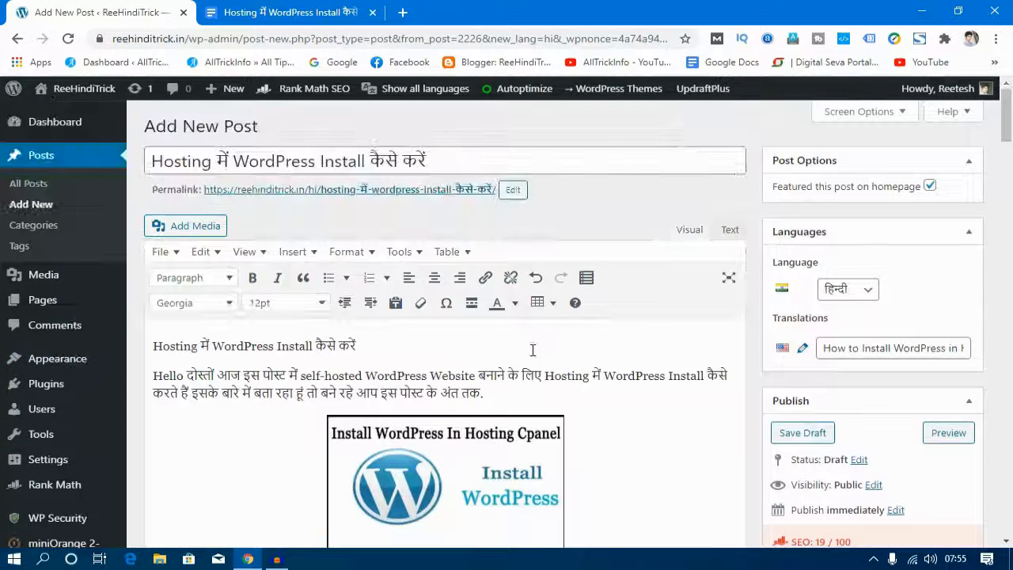
Bold the body's opening line "Hosting में WordPress Install कैसे करें" and format it as Heading 1
{"action": "left_click_drag", "start_coordinate": [357, 346], "coordinate": [139, 340]}
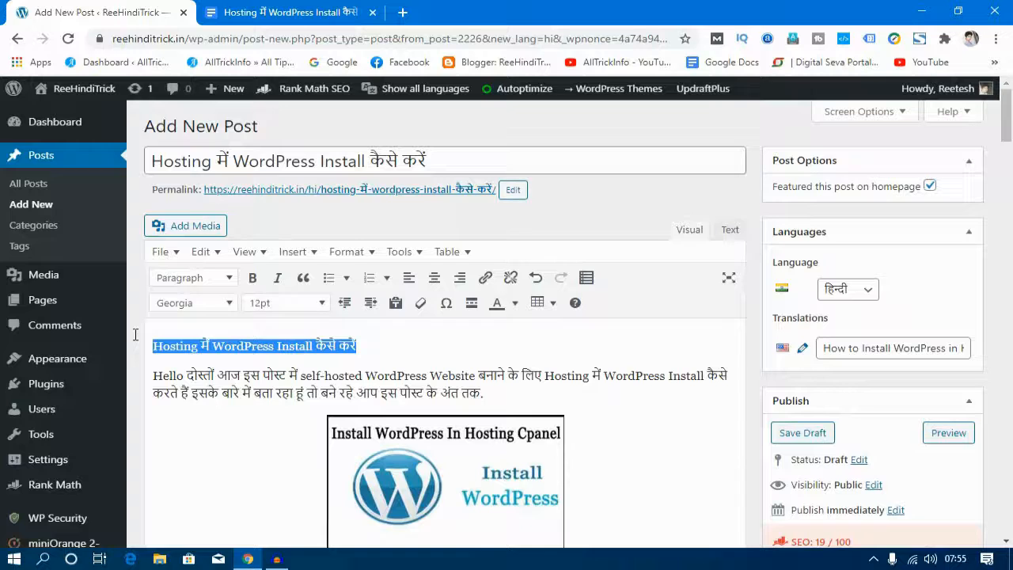
{"action": "left_click", "coordinate": [253, 278]}
{"action": "left_click", "coordinate": [304, 376]}
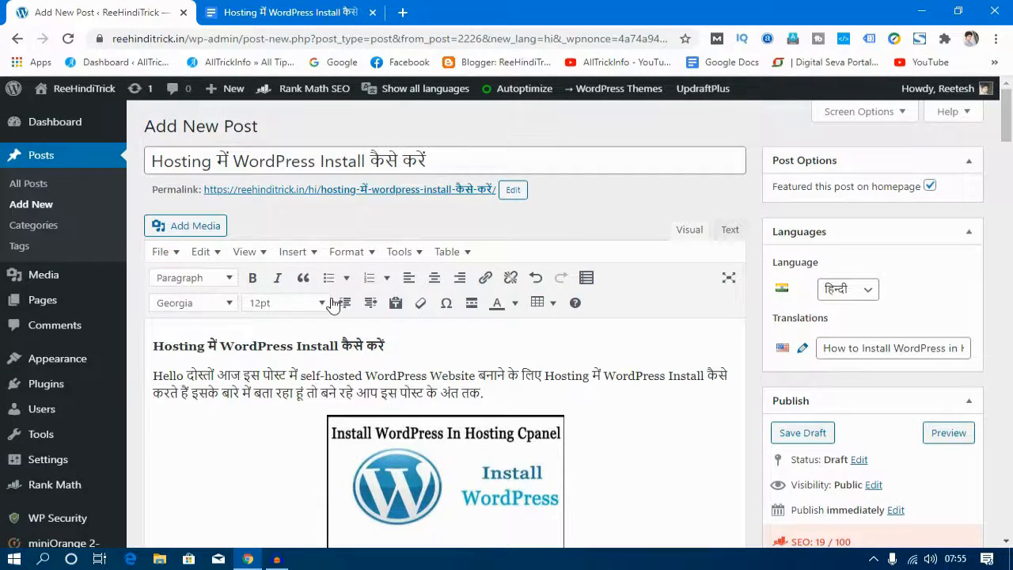
{"action": "left_click_drag", "start_coordinate": [396, 346], "coordinate": [142, 352]}
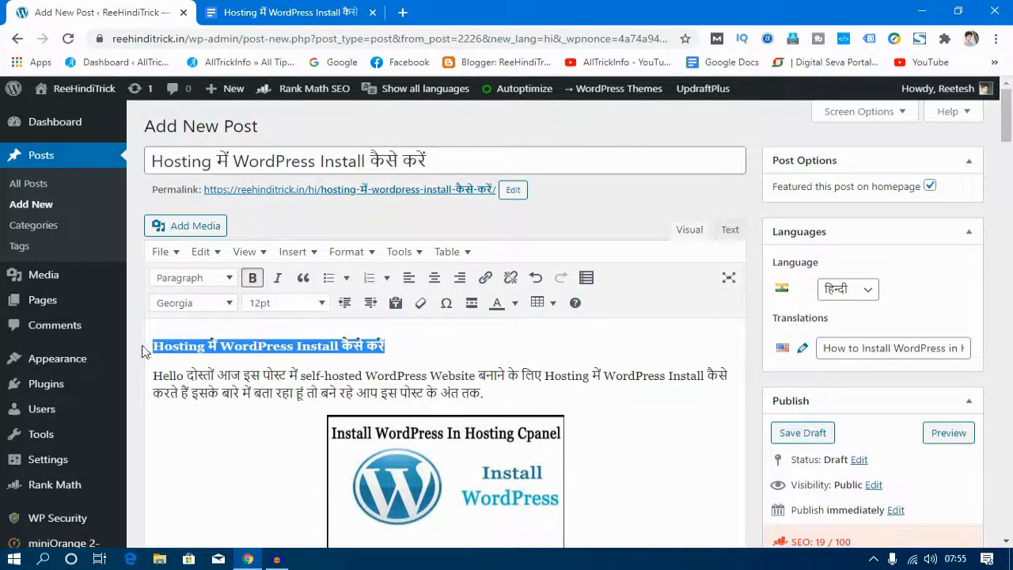
{"action": "left_click", "coordinate": [194, 278]}
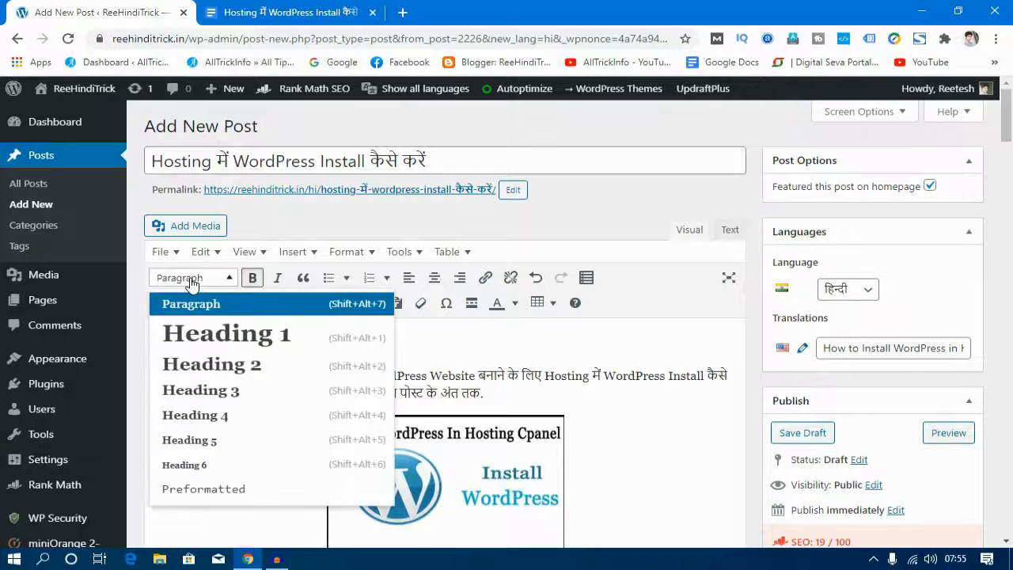
{"action": "left_click", "coordinate": [208, 338]}
{"action": "left_click", "coordinate": [424, 371]}
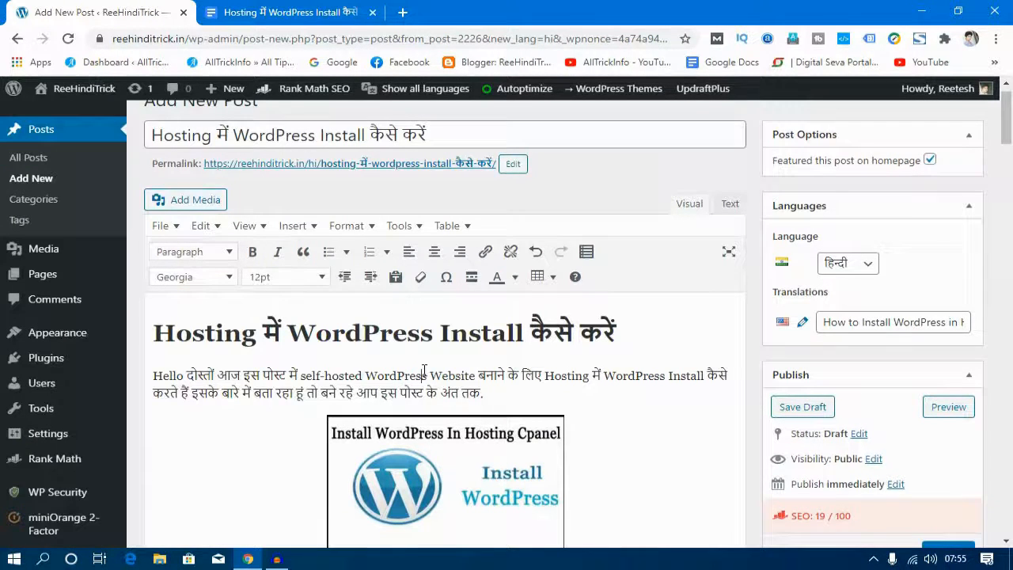
Make the subheading "WordPress Install कैसे करें" above the installation steps bold
{"action": "scroll", "coordinate": [424, 371], "scroll_direction": "down", "scroll_amount": 10}
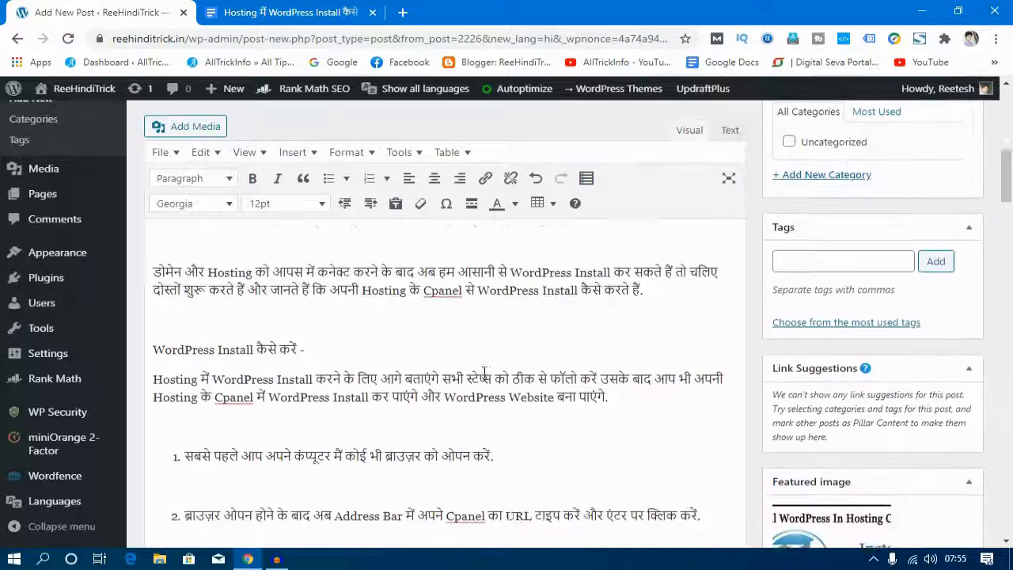
{"action": "left_click_drag", "start_coordinate": [297, 276], "coordinate": [153, 270]}
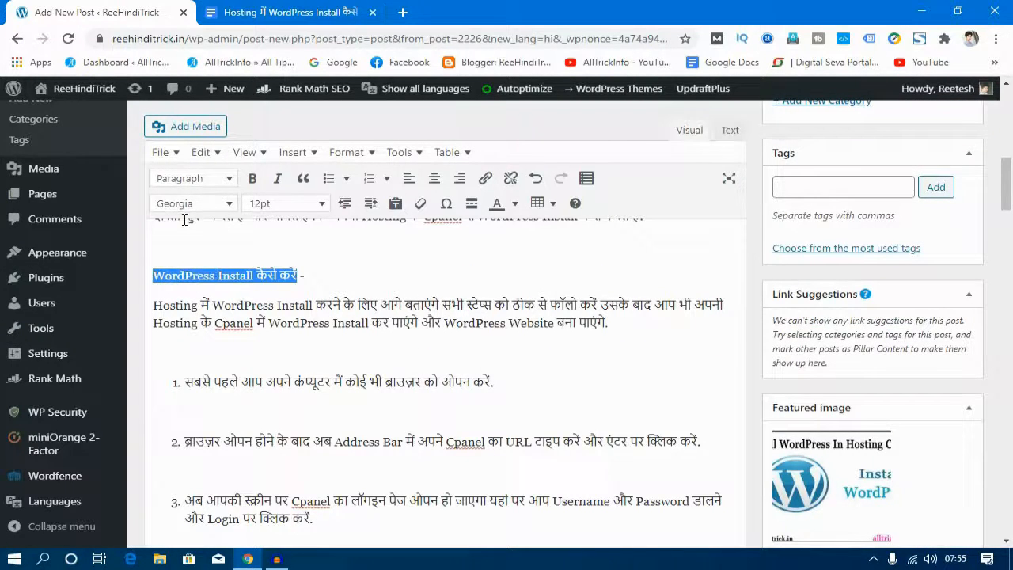
{"action": "left_click", "coordinate": [252, 178]}
{"action": "left_click", "coordinate": [197, 305]}
{"action": "scroll", "coordinate": [457, 386], "scroll_direction": "up", "scroll_amount": 1}
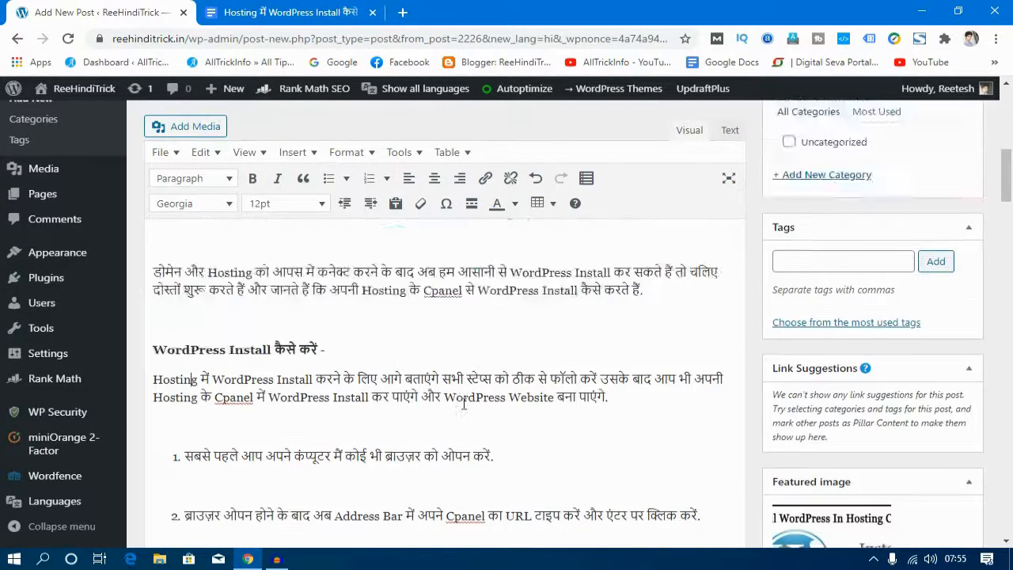
Add a new category named "Wordpress" to the Hindi post, without a parent category
{"action": "scroll", "coordinate": [714, 411], "scroll_direction": "up", "scroll_amount": 10}
{"action": "scroll", "coordinate": [839, 380], "scroll_direction": "down", "scroll_amount": 2}
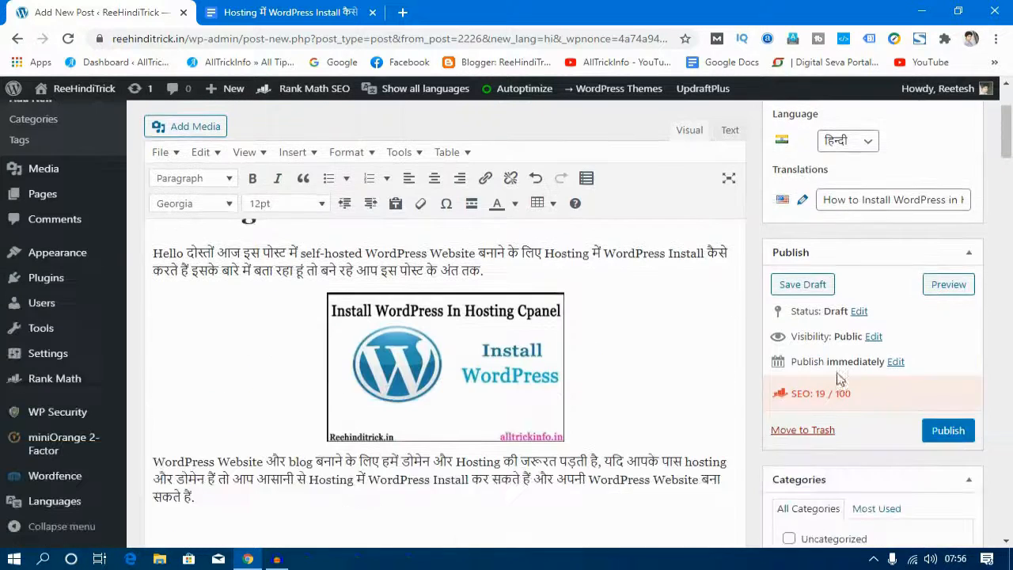
{"action": "scroll", "coordinate": [839, 380], "scroll_direction": "down", "scroll_amount": 3}
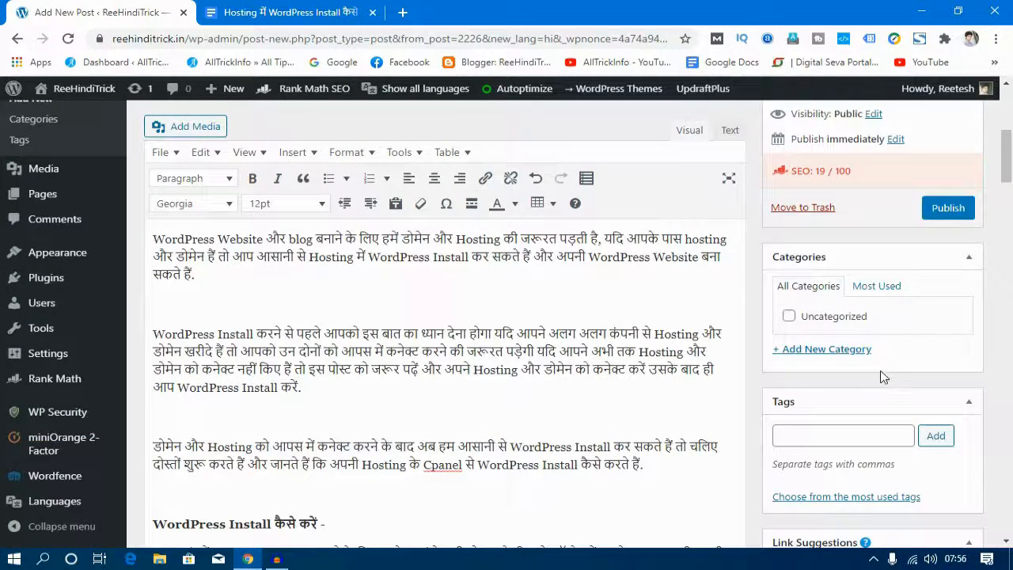
{"action": "left_click", "coordinate": [825, 353]}
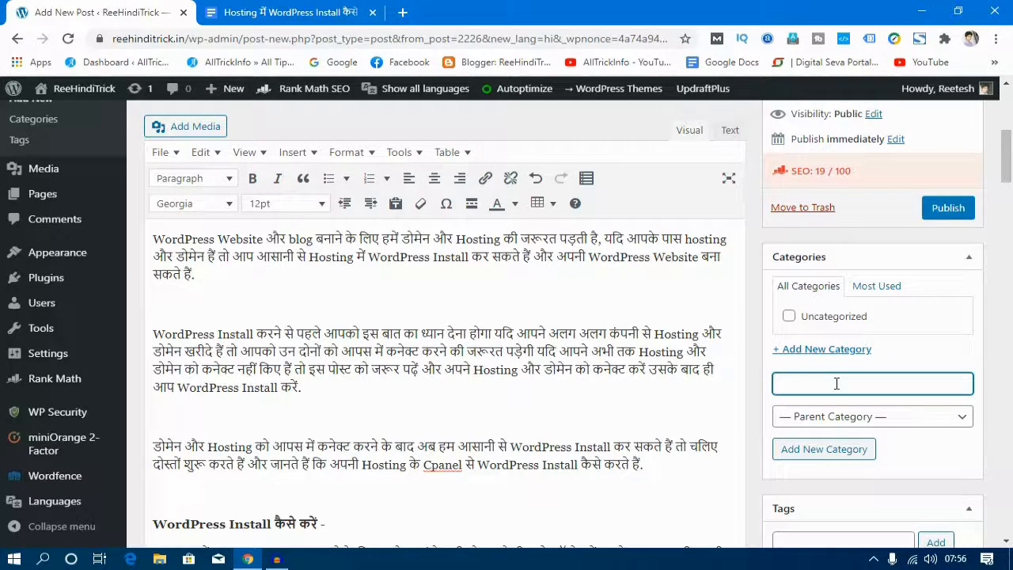
{"action": "type", "text": "Wordpress"}
{"action": "left_click", "coordinate": [840, 453]}
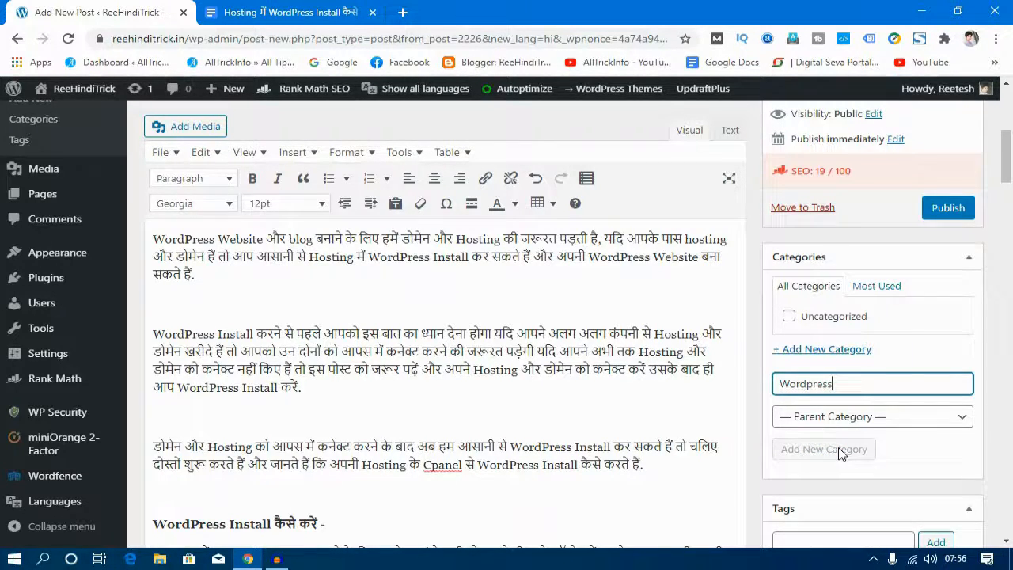
Examine the post's tags, featured image and Rank Math SEO settings, including the focus keyword field
{"action": "scroll", "coordinate": [840, 452], "scroll_direction": "down", "scroll_amount": 3}
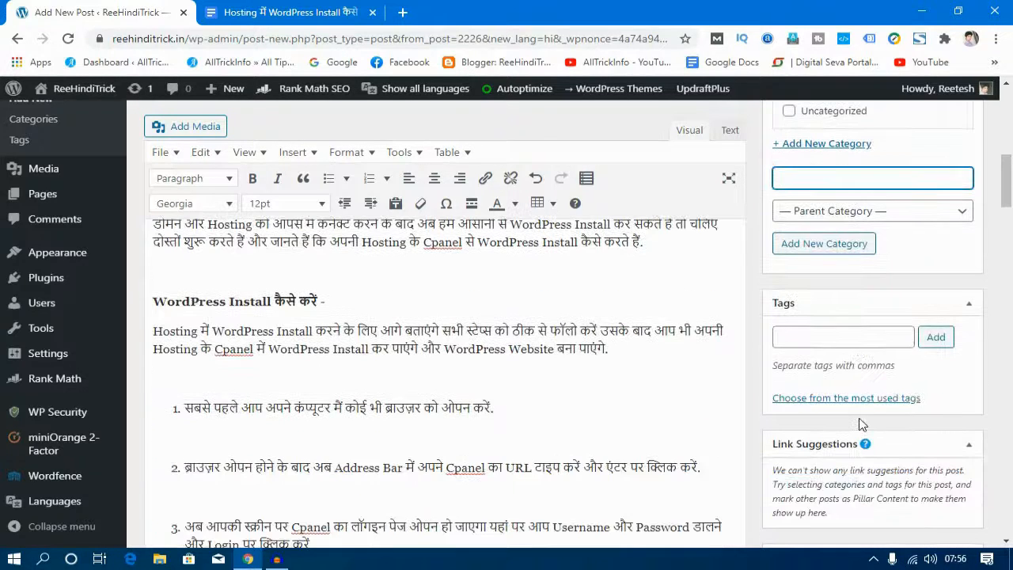
{"action": "left_click", "coordinate": [826, 336]}
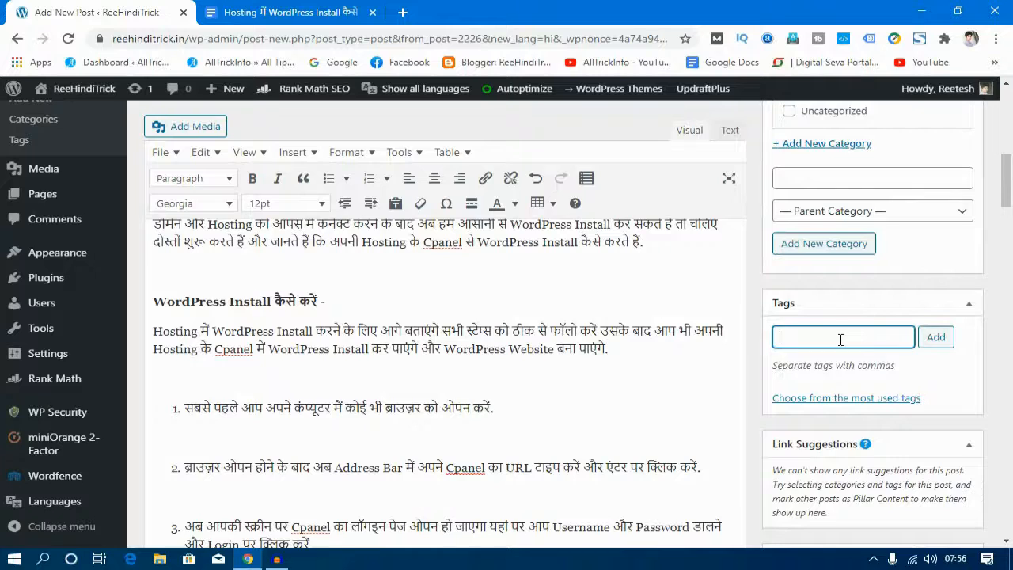
{"action": "scroll", "coordinate": [840, 339], "scroll_direction": "down", "scroll_amount": 4}
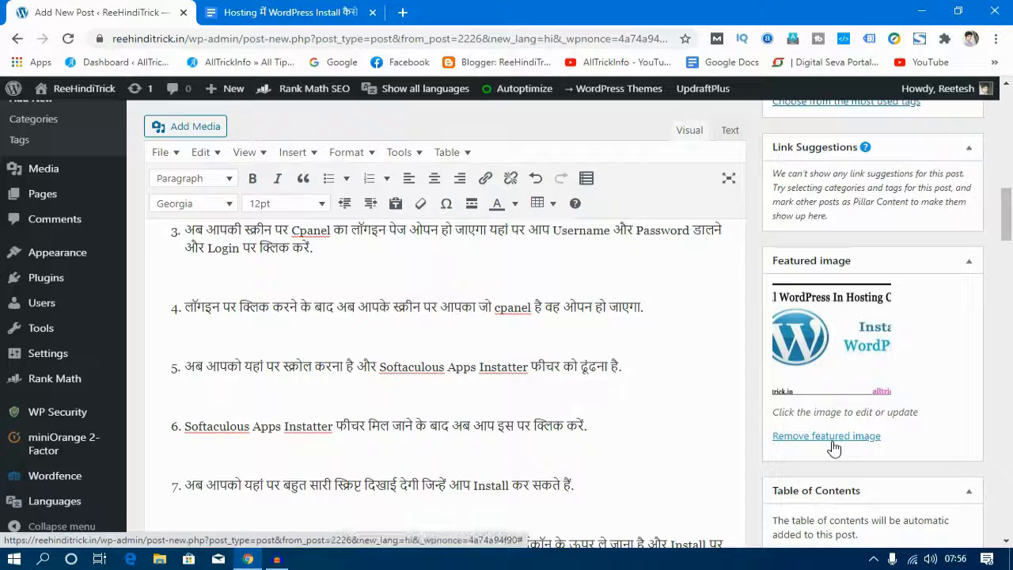
{"action": "scroll", "coordinate": [716, 439], "scroll_direction": "down", "scroll_amount": 8}
{"action": "scroll", "coordinate": [711, 452], "scroll_direction": "down", "scroll_amount": 20}
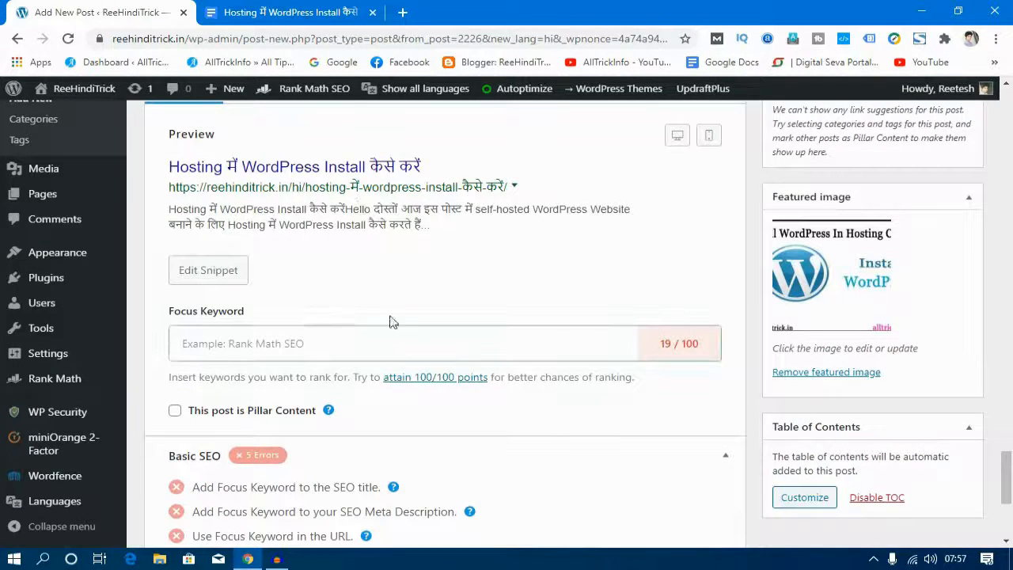
{"action": "scroll", "coordinate": [384, 336], "scroll_direction": "down", "scroll_amount": 2}
{"action": "scroll", "coordinate": [380, 346], "scroll_direction": "up", "scroll_amount": 3}
{"action": "left_click", "coordinate": [237, 411]}
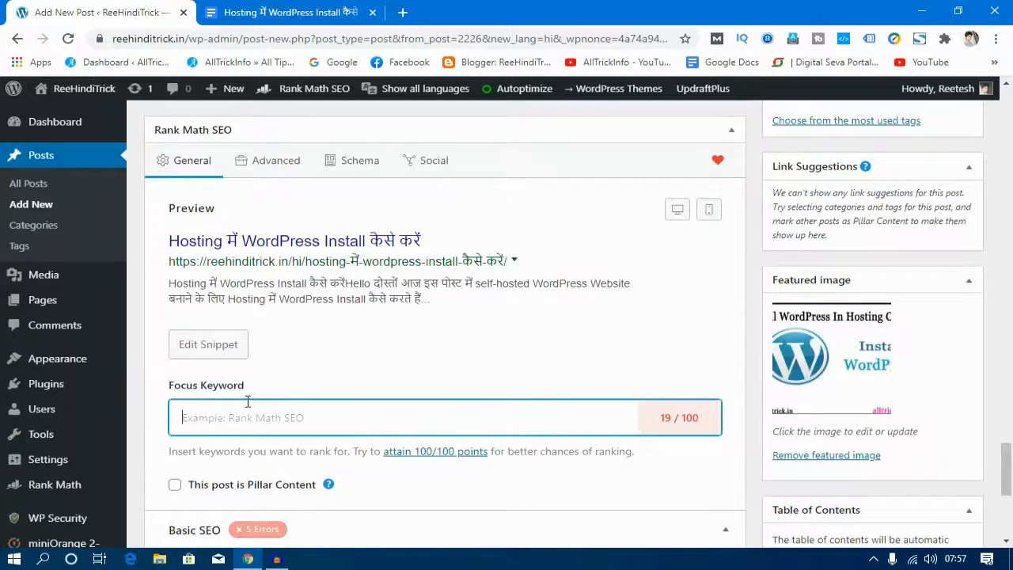
Copy "WordPress Install" from the post title and add it as the Rank Math focus keyword
{"action": "left_click_drag", "start_coordinate": [1006, 463], "coordinate": [1006, 103]}
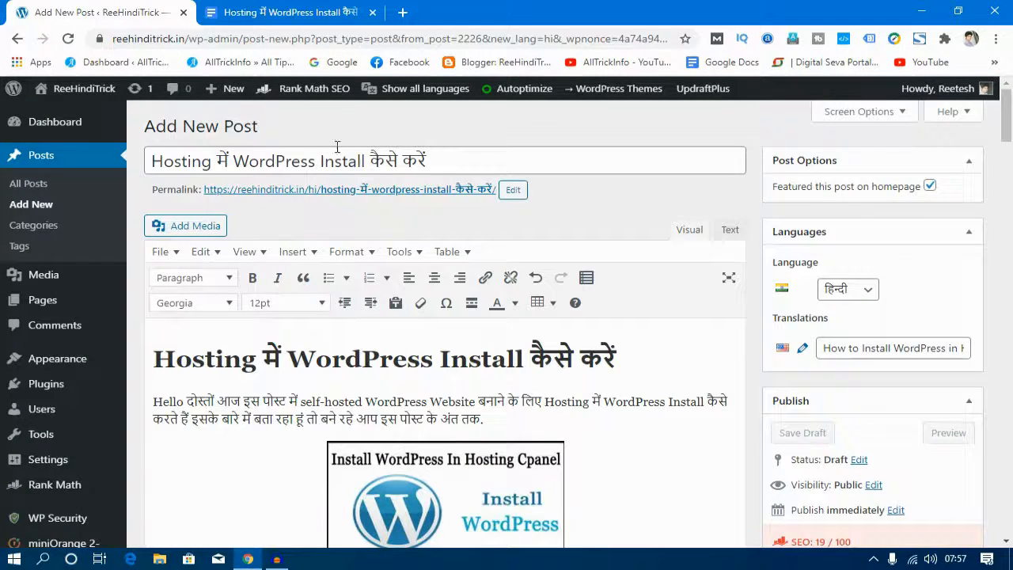
{"action": "left_click_drag", "start_coordinate": [364, 161], "coordinate": [233, 160]}
{"action": "key", "text": "ctrl+c"}
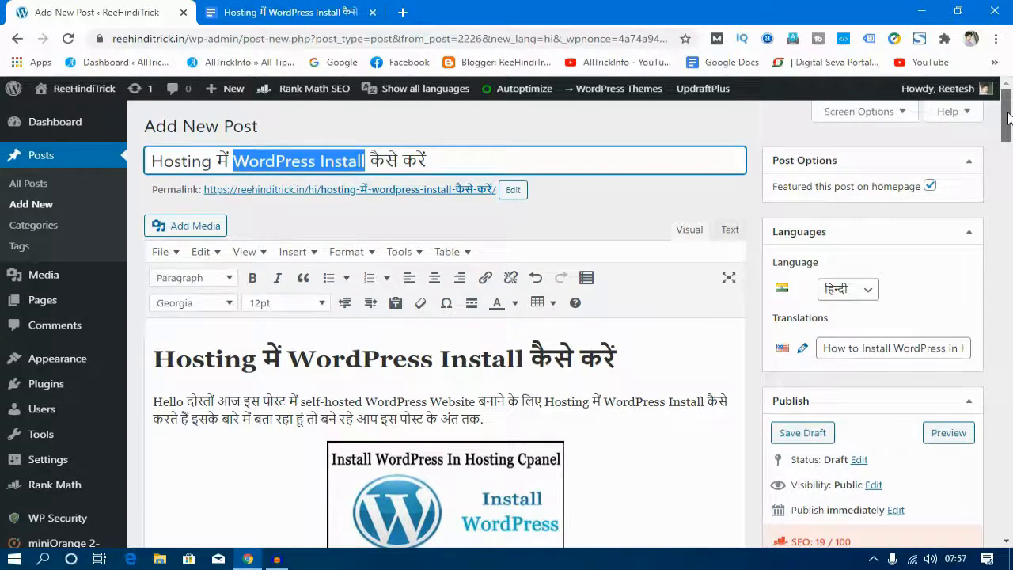
{"action": "left_click_drag", "start_coordinate": [1006, 118], "coordinate": [1007, 452]}
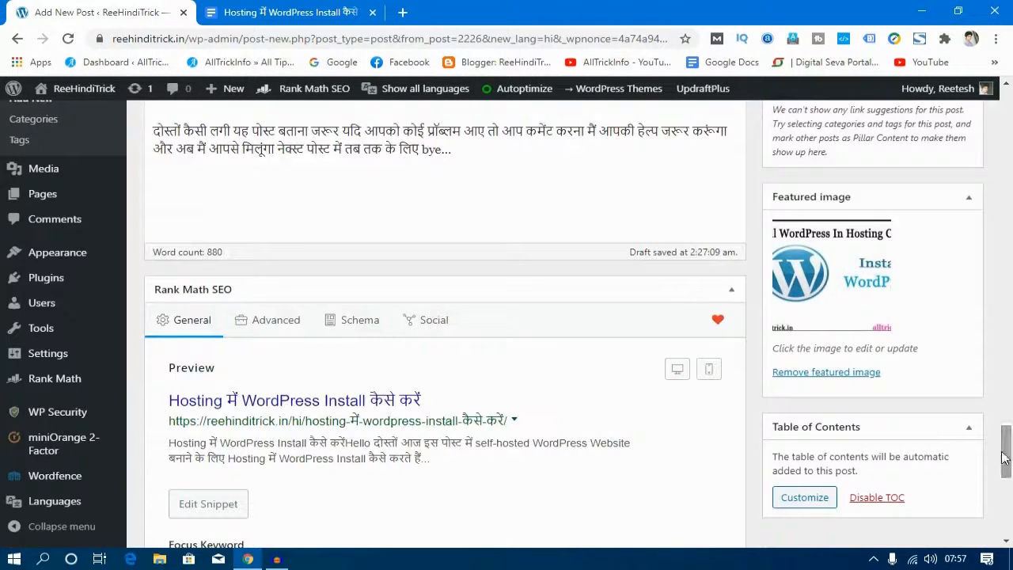
{"action": "scroll", "coordinate": [238, 522], "scroll_direction": "down", "scroll_amount": 1}
{"action": "left_click", "coordinate": [286, 497]}
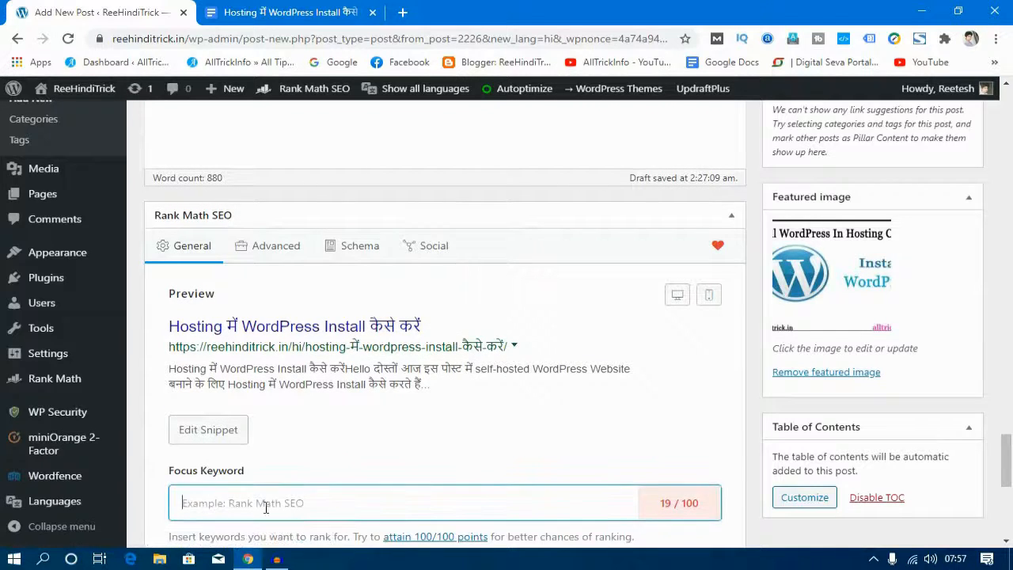
{"action": "key", "text": "ctrl+v"}
{"action": "scroll", "coordinate": [269, 510], "scroll_direction": "down", "scroll_amount": 1}
{"action": "key", "text": "Return"}
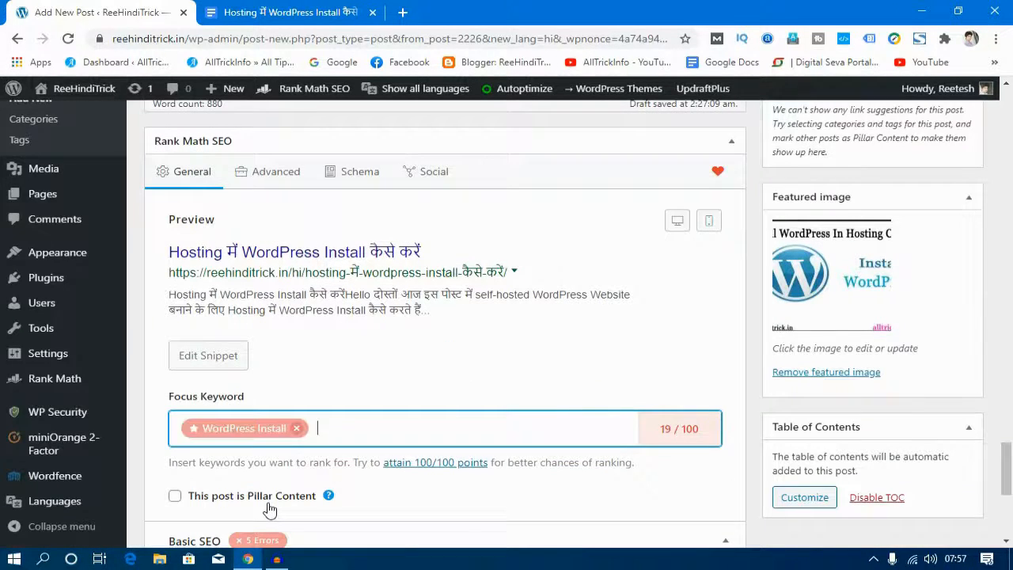
Check the post's SEO score and content once more, and publish the Hindi post
{"action": "scroll", "coordinate": [721, 404], "scroll_direction": "up", "scroll_amount": 2}
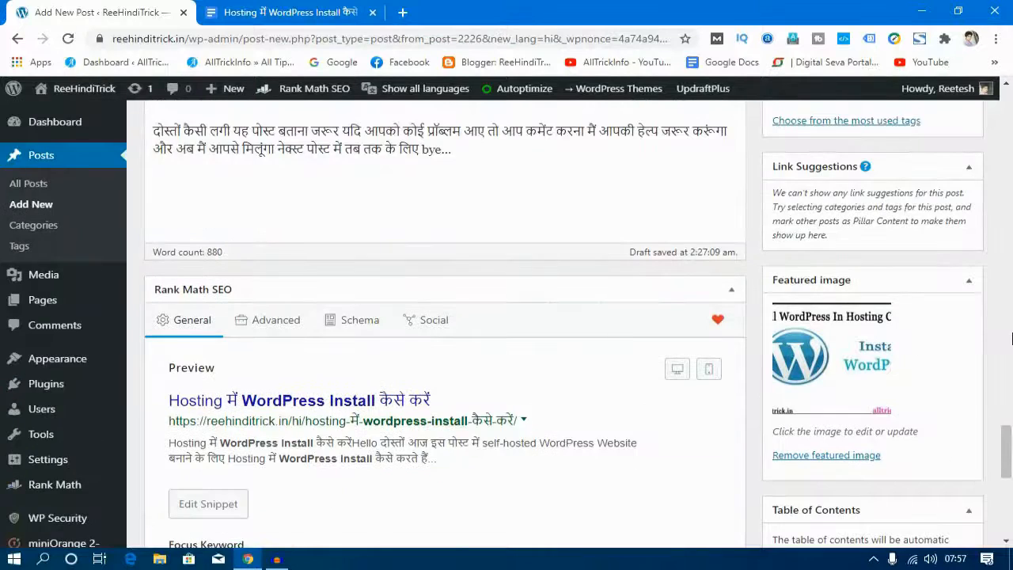
{"action": "left_click_drag", "start_coordinate": [1008, 454], "coordinate": [1011, 261]}
{"action": "scroll", "coordinate": [452, 418], "scroll_direction": "up", "scroll_amount": 10}
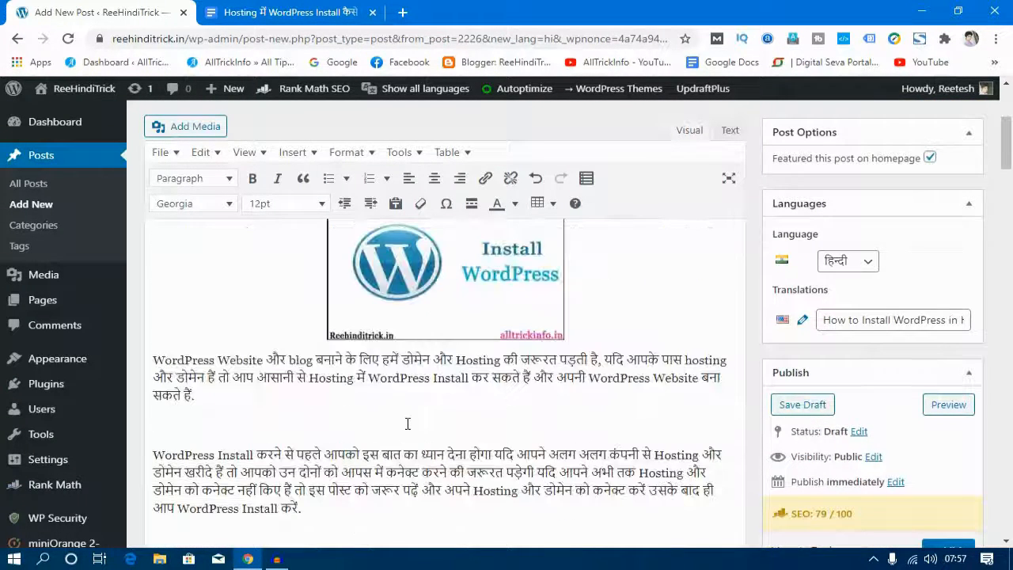
{"action": "scroll", "coordinate": [407, 424], "scroll_direction": "up", "scroll_amount": 3}
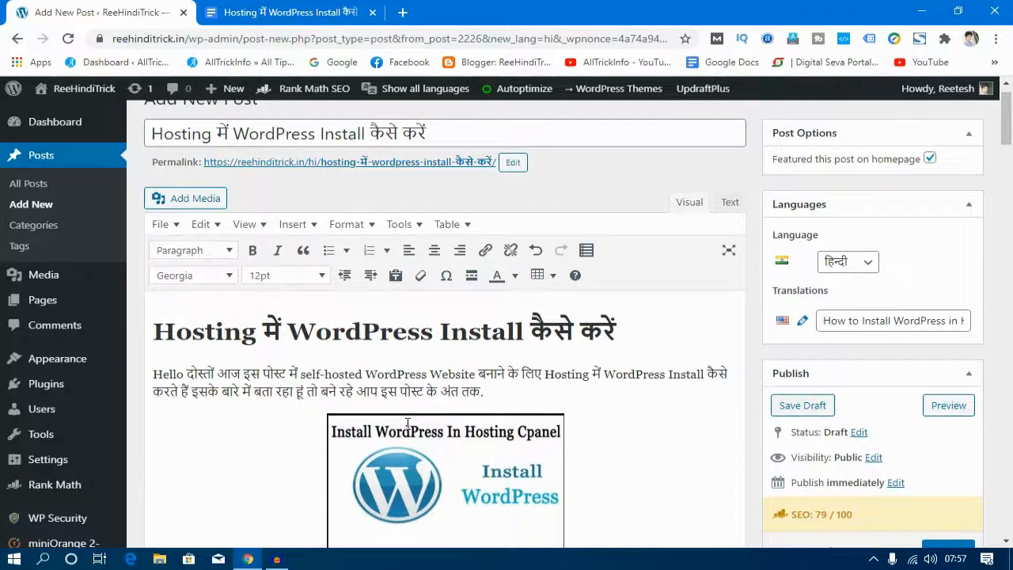
{"action": "scroll", "coordinate": [421, 414], "scroll_direction": "down", "scroll_amount": 3}
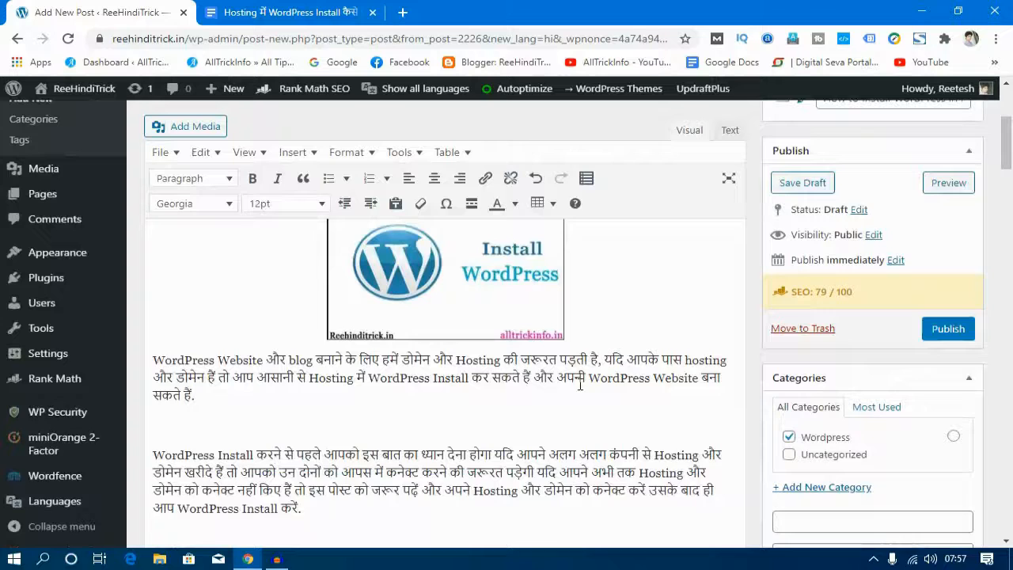
{"action": "left_click", "coordinate": [956, 338]}
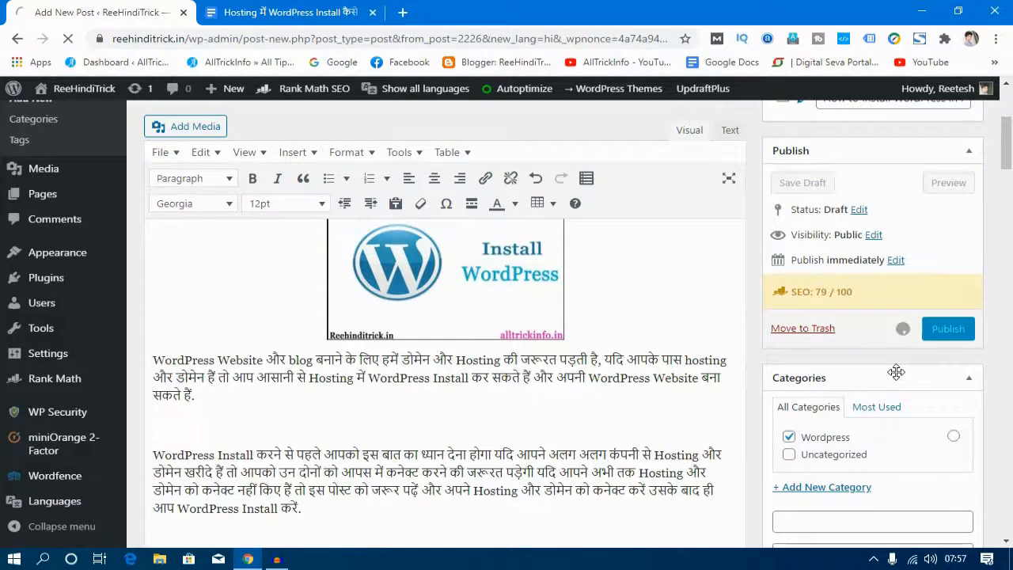
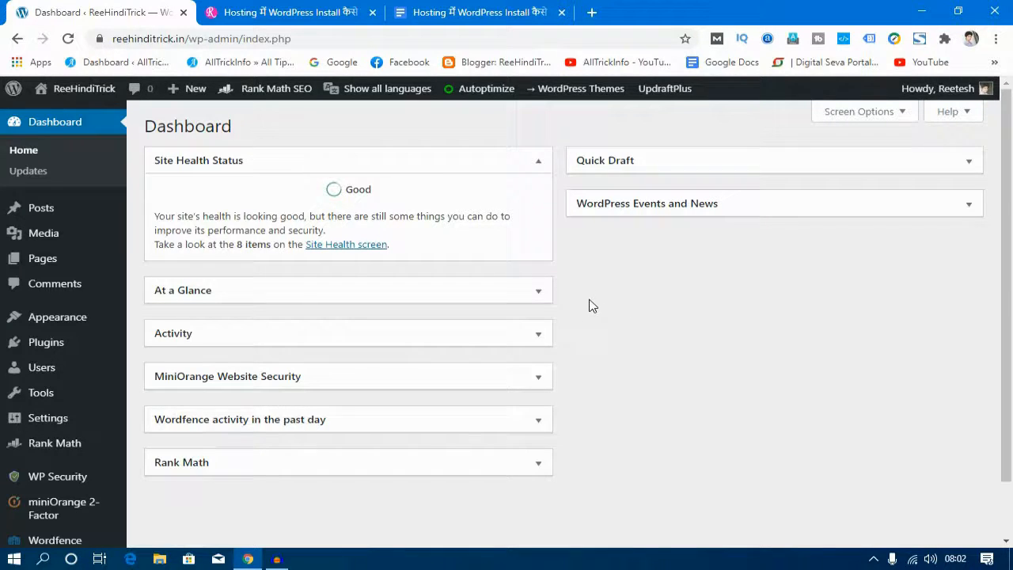
Open the site's menu editor and check in the screen options that the Language switcher box is enabled
{"action": "mouse_move", "coordinate": [79, 321]}
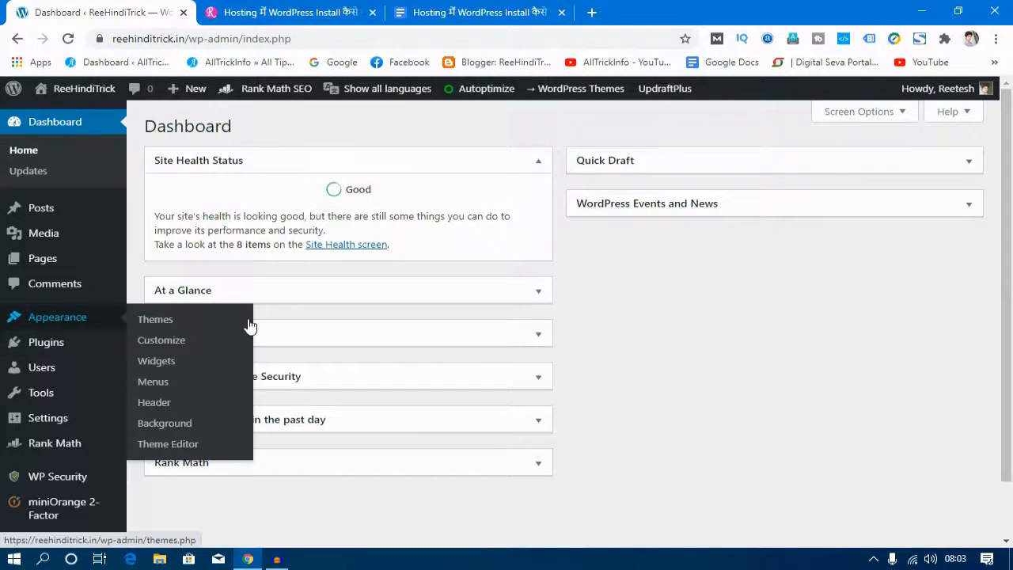
{"action": "left_click", "coordinate": [153, 381]}
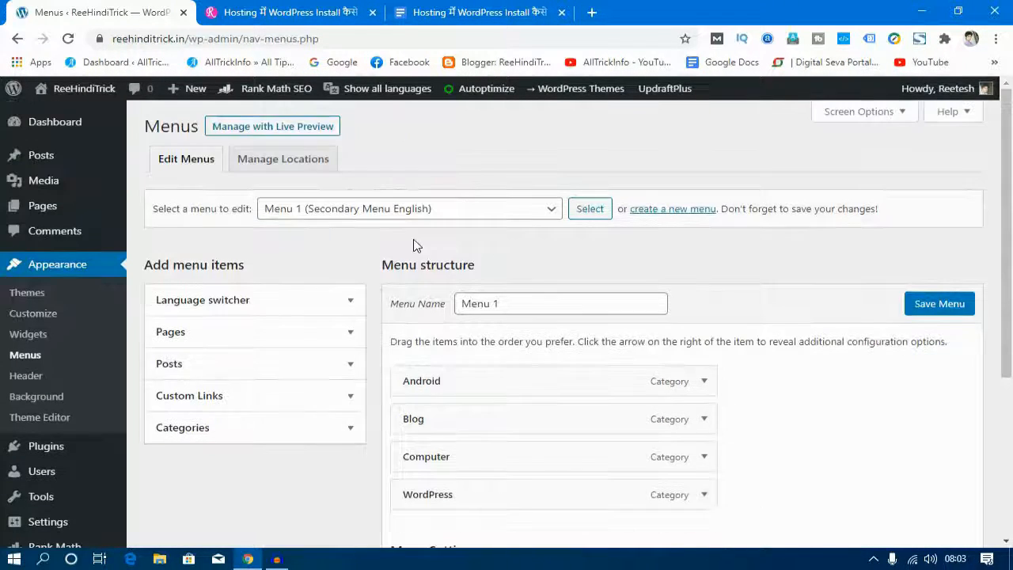
{"action": "scroll", "coordinate": [439, 248], "scroll_direction": "down", "scroll_amount": 1}
{"action": "scroll", "coordinate": [440, 248], "scroll_direction": "up", "scroll_amount": 1}
{"action": "left_click", "coordinate": [866, 116]}
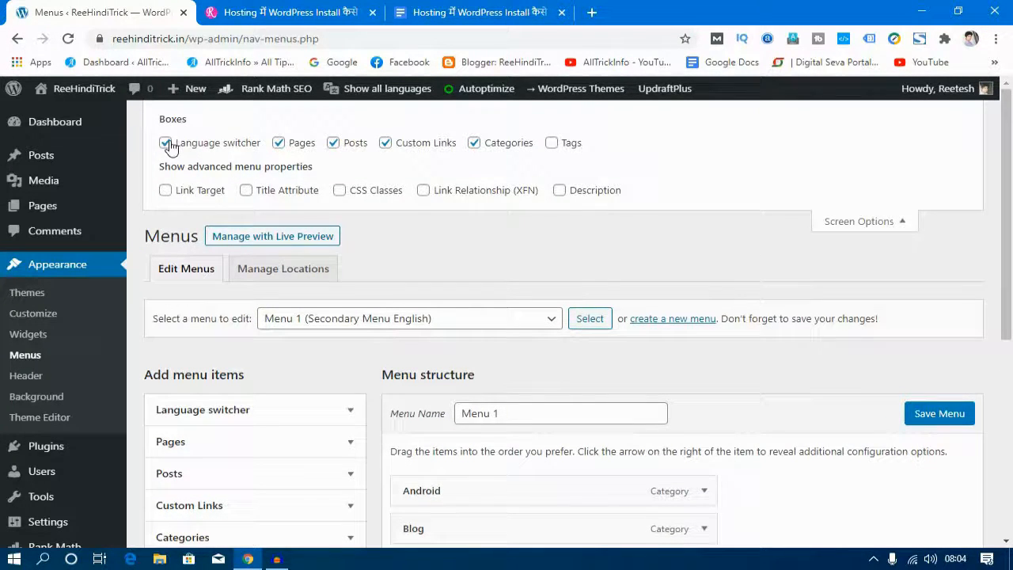
{"action": "left_click", "coordinate": [868, 228]}
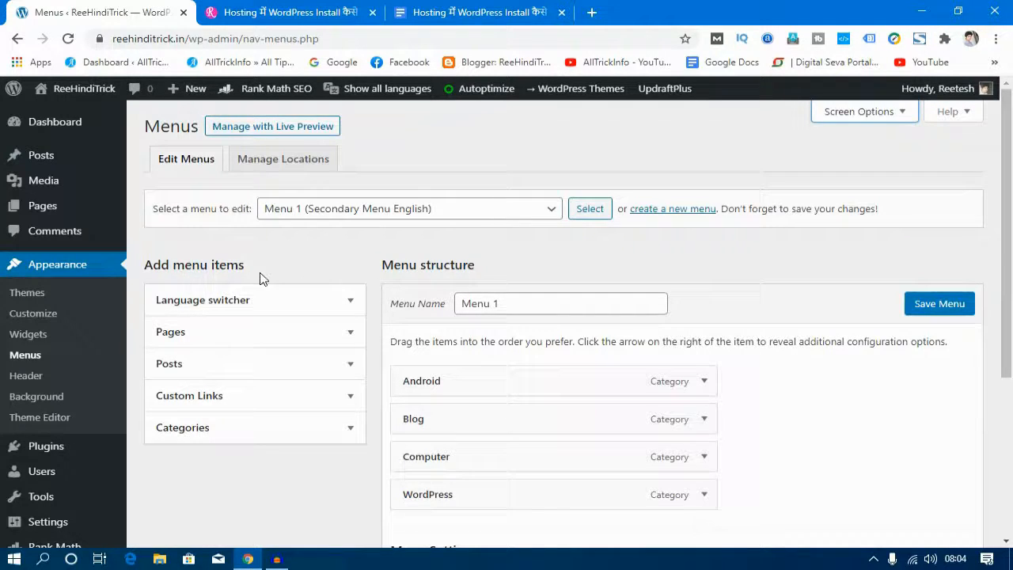
Add the Languages item from the language switcher to Menu 1
{"action": "left_click", "coordinate": [351, 305]}
{"action": "scroll", "coordinate": [350, 307], "scroll_direction": "down", "scroll_amount": 1}
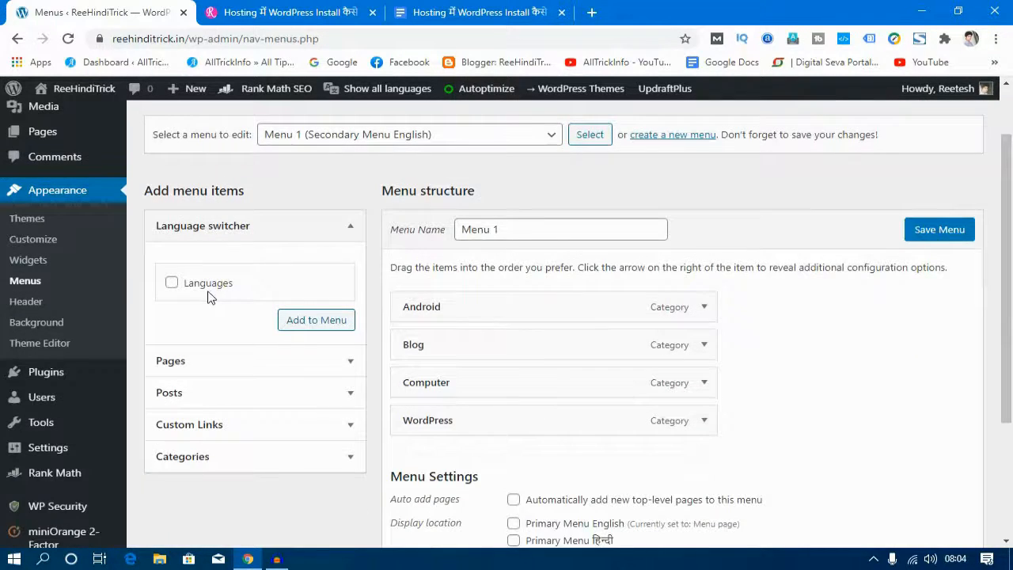
{"action": "left_click", "coordinate": [174, 284]}
{"action": "left_click", "coordinate": [329, 326]}
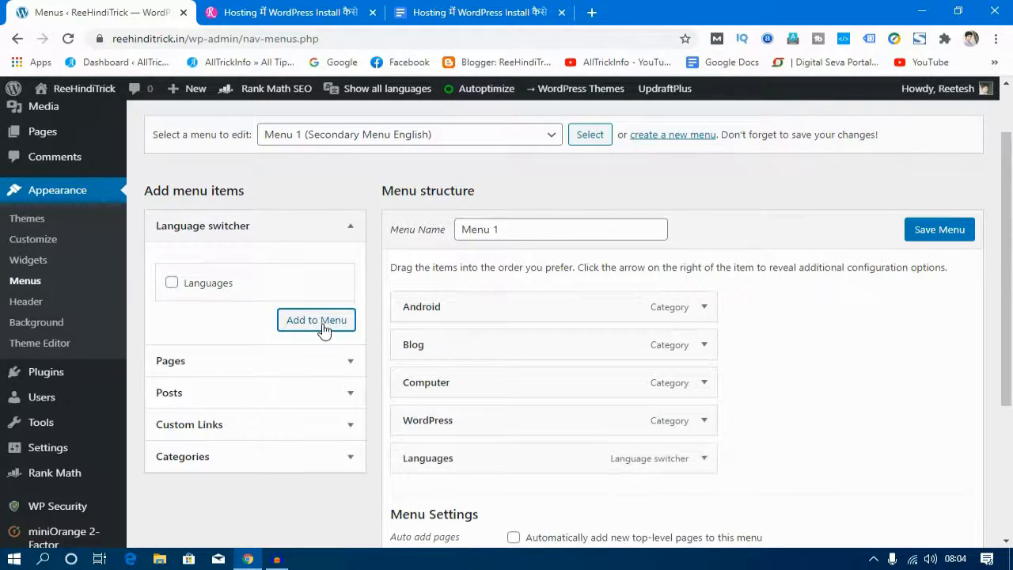
{"action": "scroll", "coordinate": [346, 328], "scroll_direction": "down", "scroll_amount": 1}
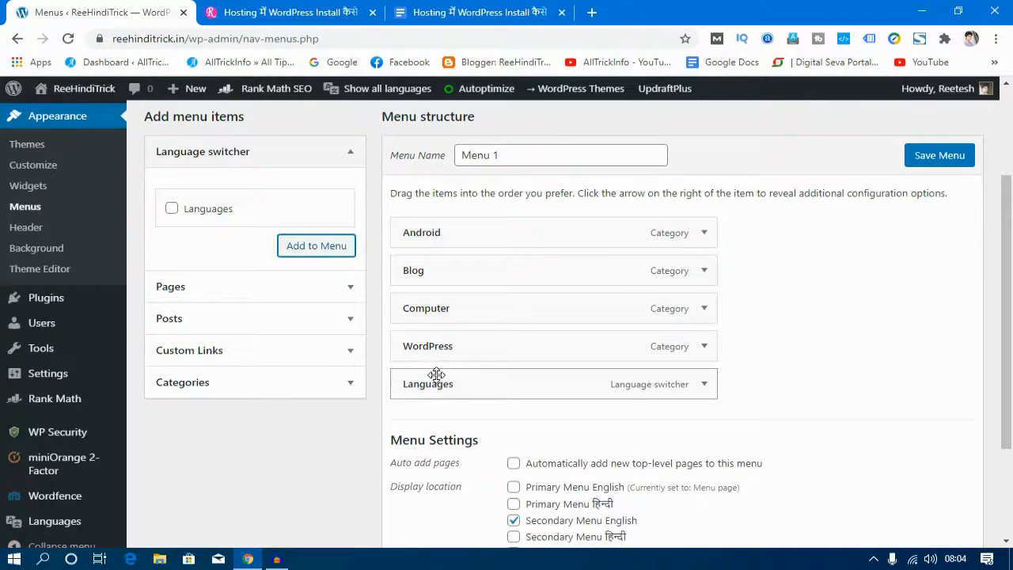
Set the Languages item in Menu 1 to also display flags and hide the current language, and save the menu
{"action": "left_click", "coordinate": [704, 385]}
{"action": "scroll", "coordinate": [705, 387], "scroll_direction": "down", "scroll_amount": 1}
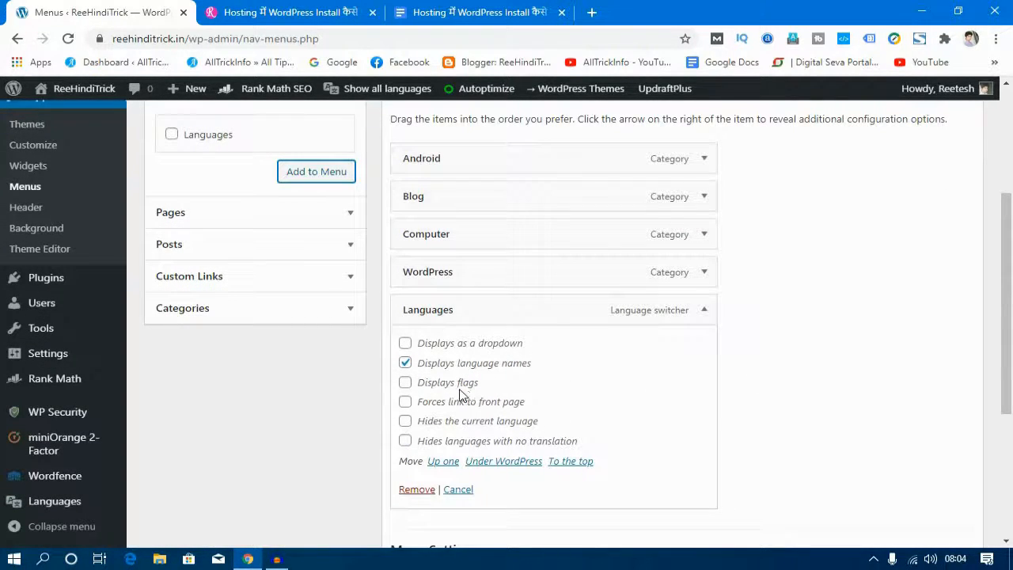
{"action": "left_click", "coordinate": [405, 384]}
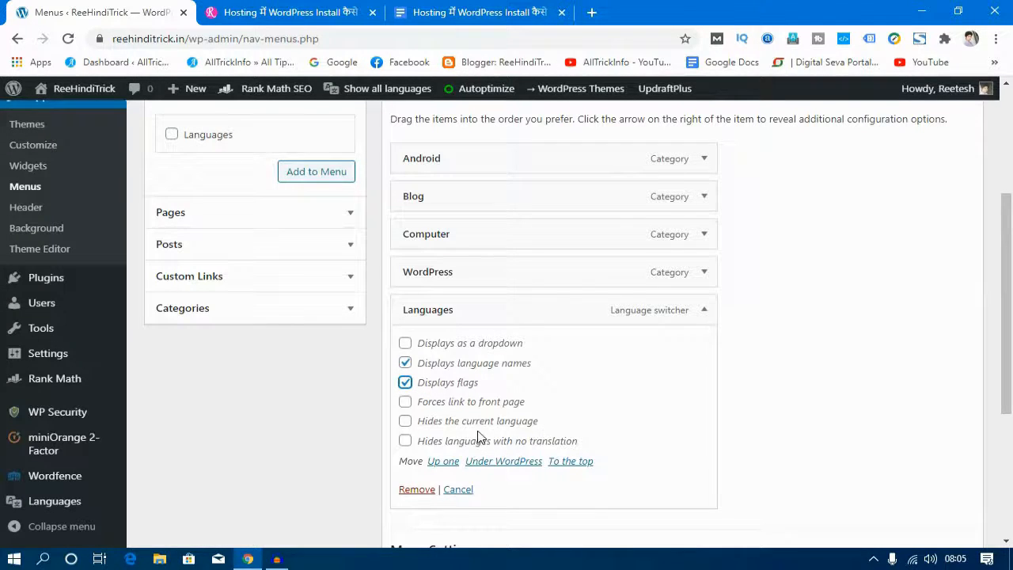
{"action": "left_click", "coordinate": [406, 422]}
{"action": "scroll", "coordinate": [443, 475], "scroll_direction": "down", "scroll_amount": 3}
{"action": "scroll", "coordinate": [870, 412], "scroll_direction": "up", "scroll_amount": 1}
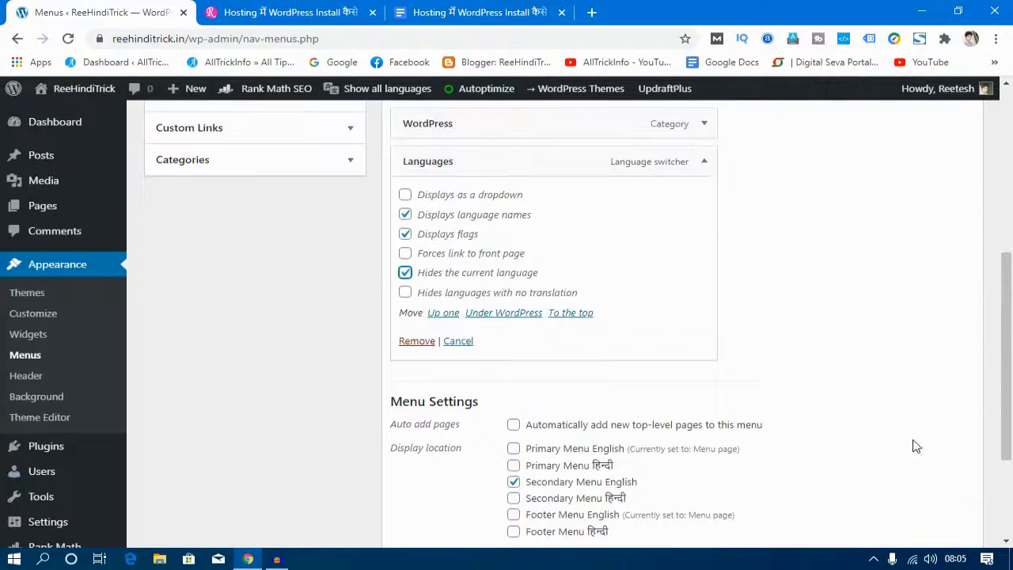
{"action": "scroll", "coordinate": [913, 444], "scroll_direction": "down", "scroll_amount": 2}
{"action": "left_click", "coordinate": [956, 429]}
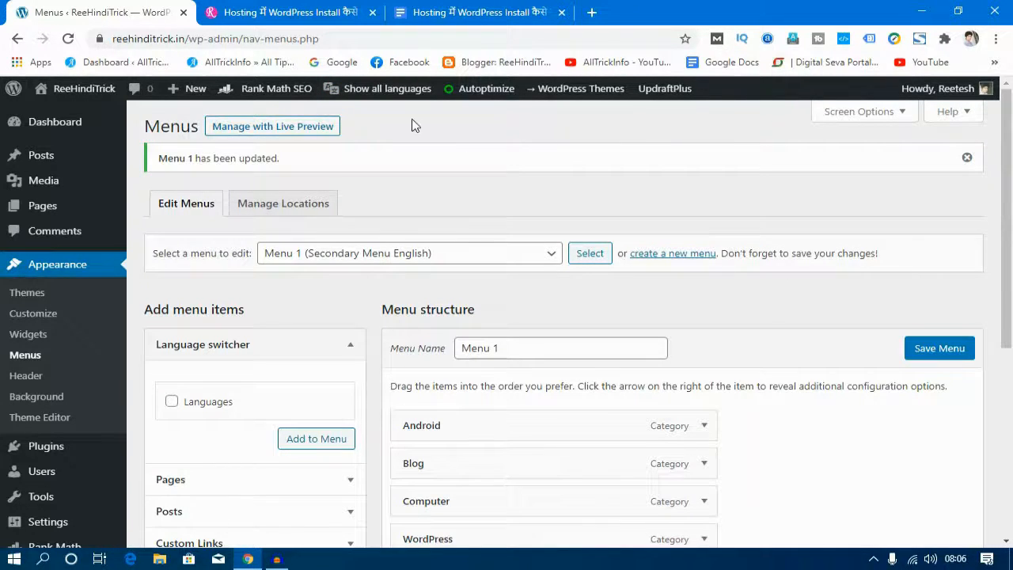
Filter the admin content to हिन्दी and create a new menu named "Hindi Categories"
{"action": "mouse_move", "coordinate": [387, 88]}
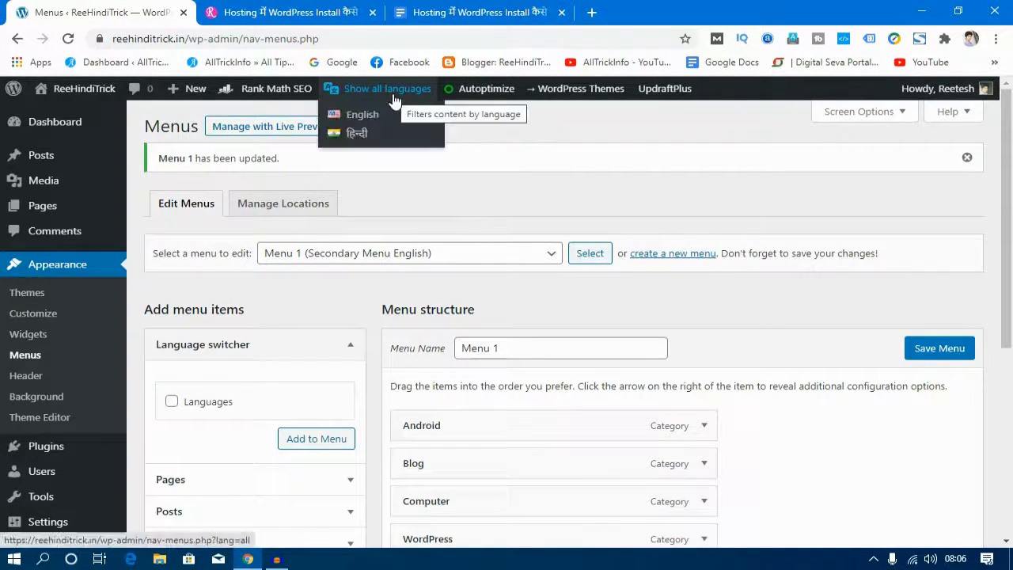
{"action": "left_click", "coordinate": [354, 137]}
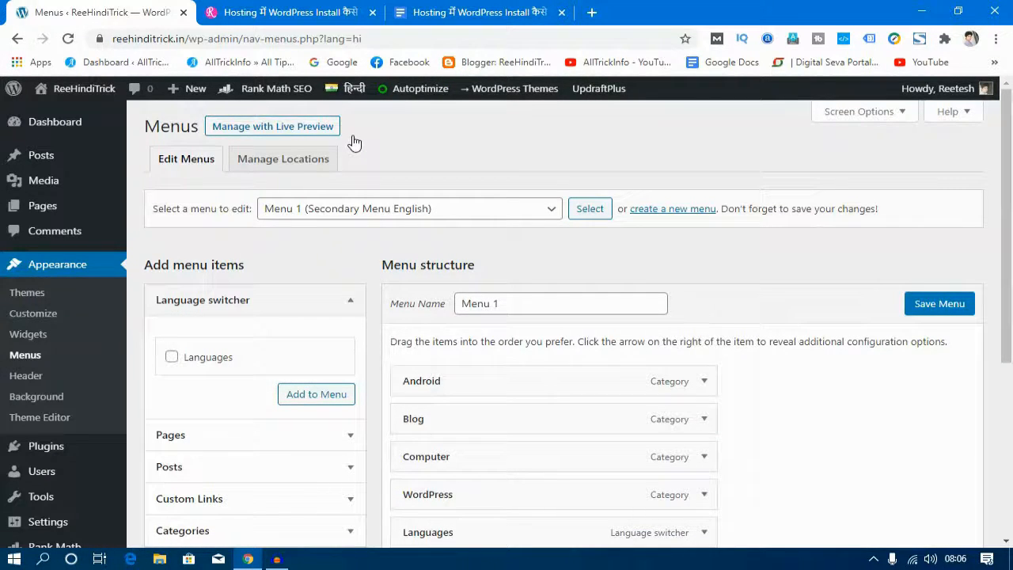
{"action": "left_click", "coordinate": [679, 211]}
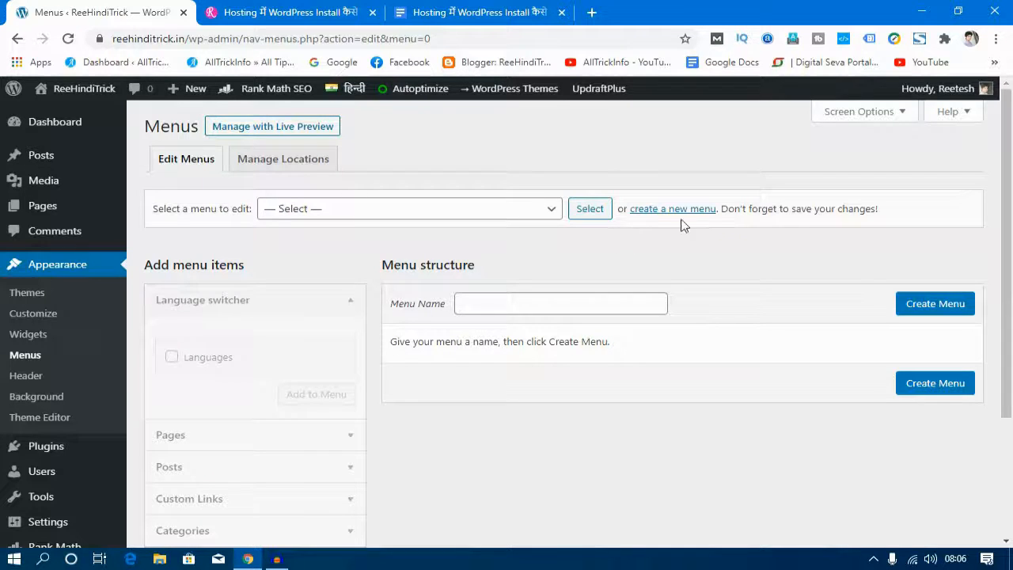
{"action": "left_click", "coordinate": [533, 301]}
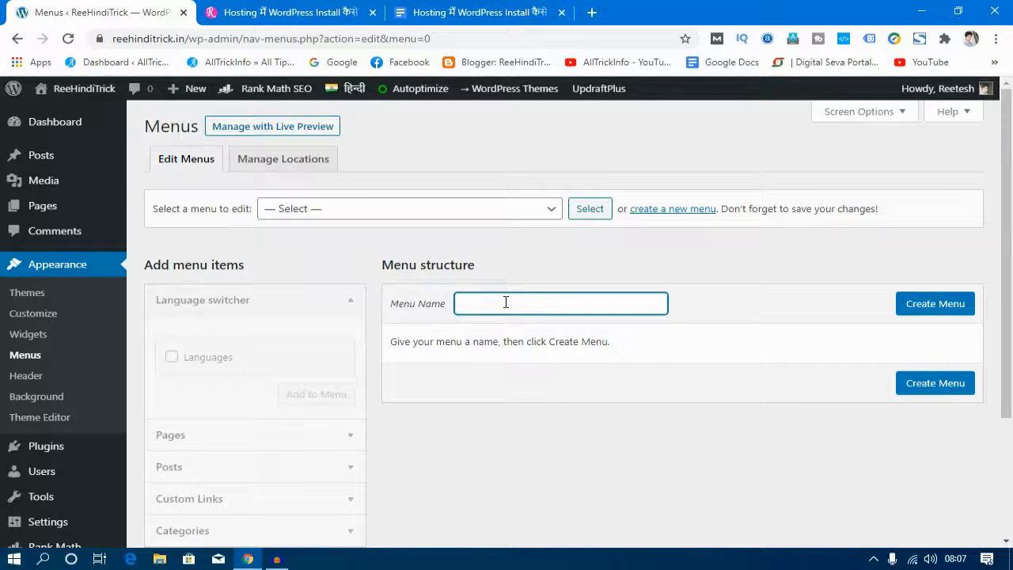
{"action": "type", "text": "hindi "}
{"action": "type", "text": "Cat"}
{"action": "type", "text": "eg"}
{"action": "type", "text": "H"}
{"action": "left_click", "coordinate": [937, 307]}
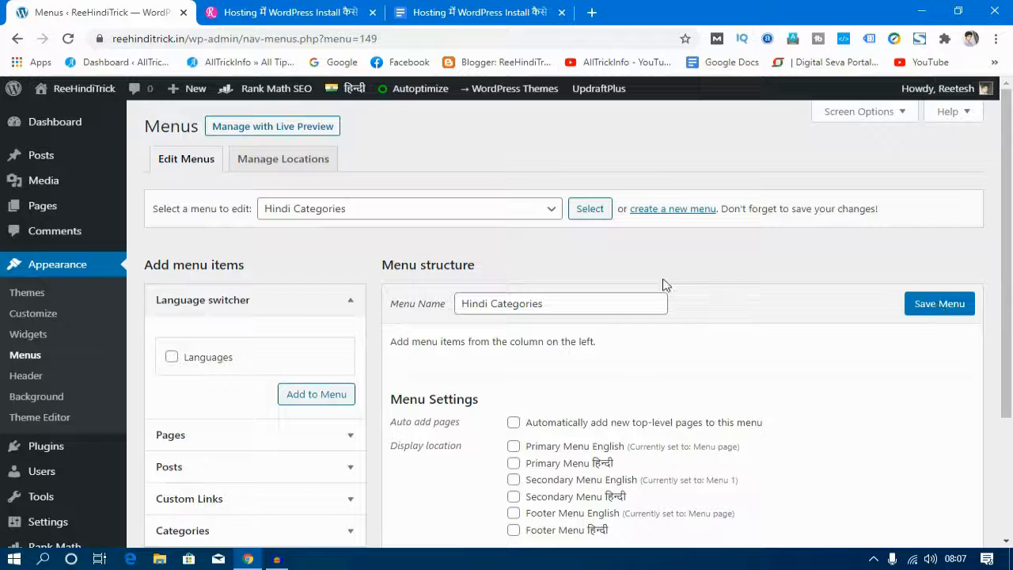
Add the Wordpress category to the Hindi Categories menu
{"action": "scroll", "coordinate": [662, 285], "scroll_direction": "down", "scroll_amount": 1}
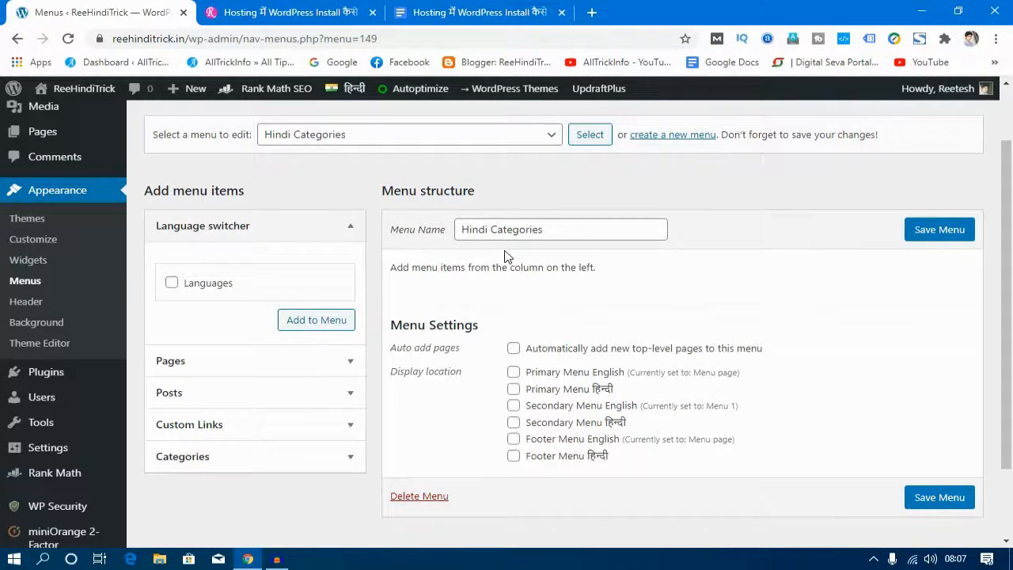
{"action": "scroll", "coordinate": [474, 234], "scroll_direction": "up", "scroll_amount": 1}
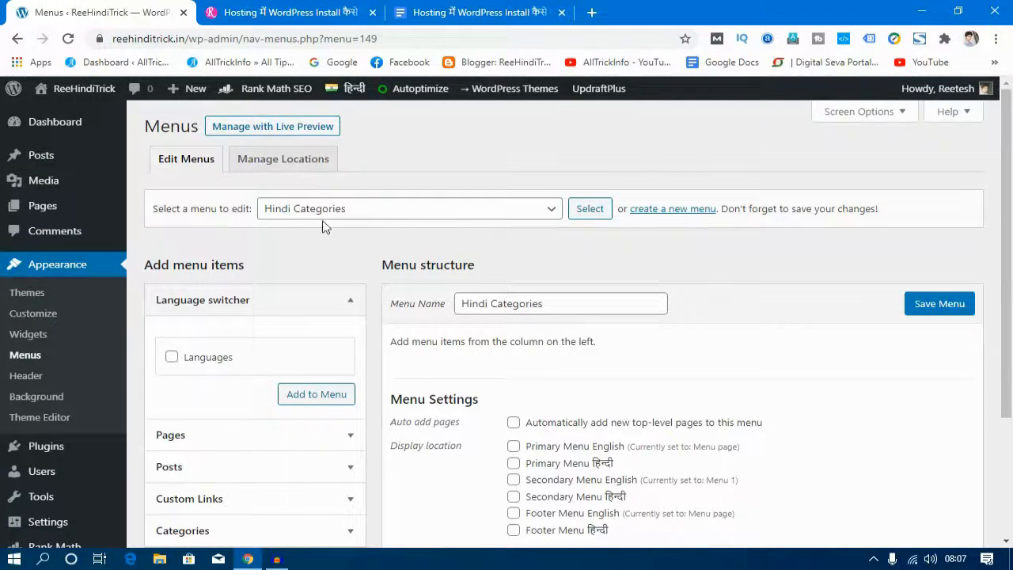
{"action": "scroll", "coordinate": [411, 236], "scroll_direction": "down", "scroll_amount": 1}
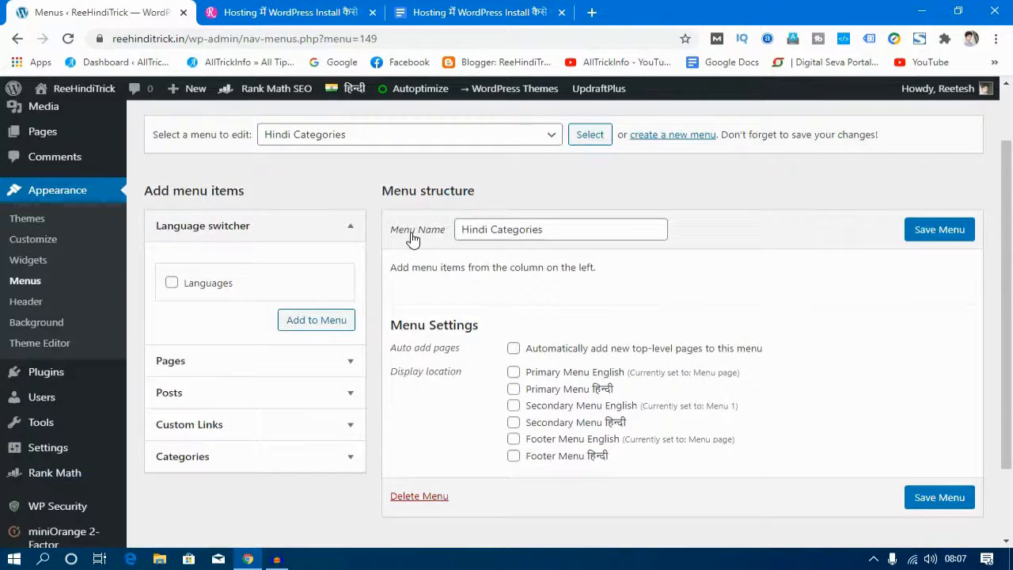
{"action": "scroll", "coordinate": [349, 277], "scroll_direction": "up", "scroll_amount": 1}
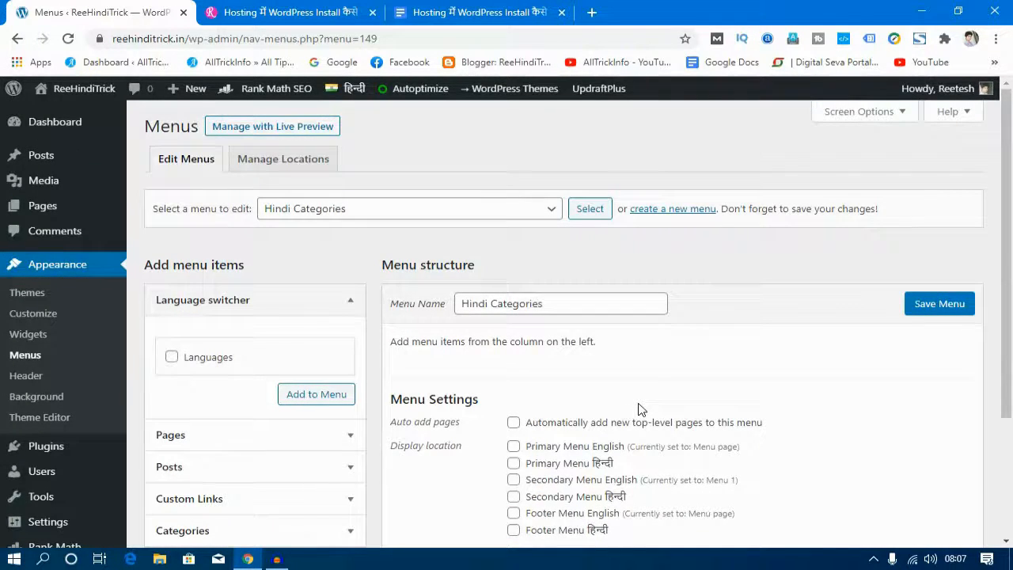
{"action": "scroll", "coordinate": [641, 410], "scroll_direction": "down", "scroll_amount": 2}
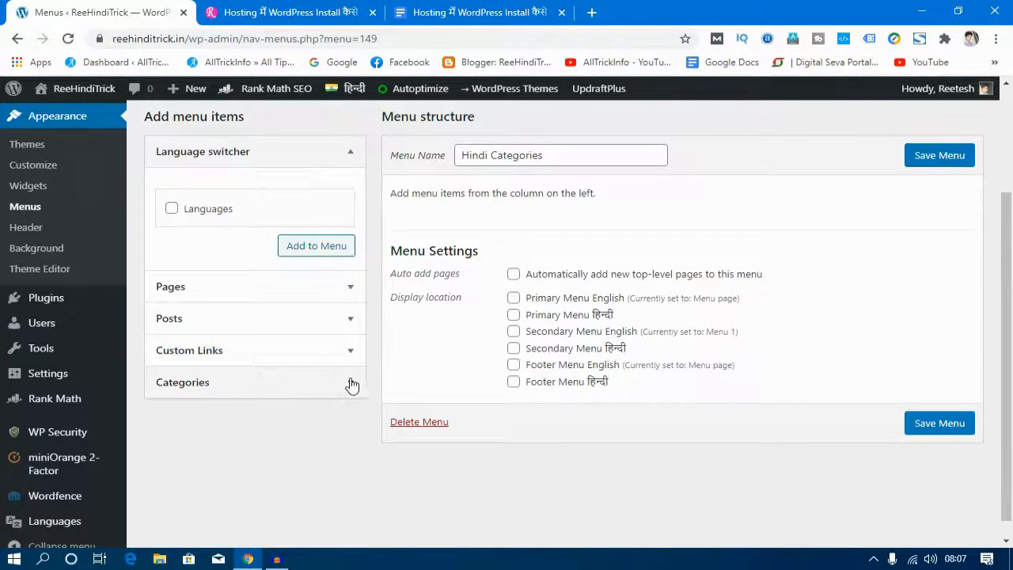
{"action": "left_click", "coordinate": [350, 384]}
{"action": "scroll", "coordinate": [353, 385], "scroll_direction": "down", "scroll_amount": 1}
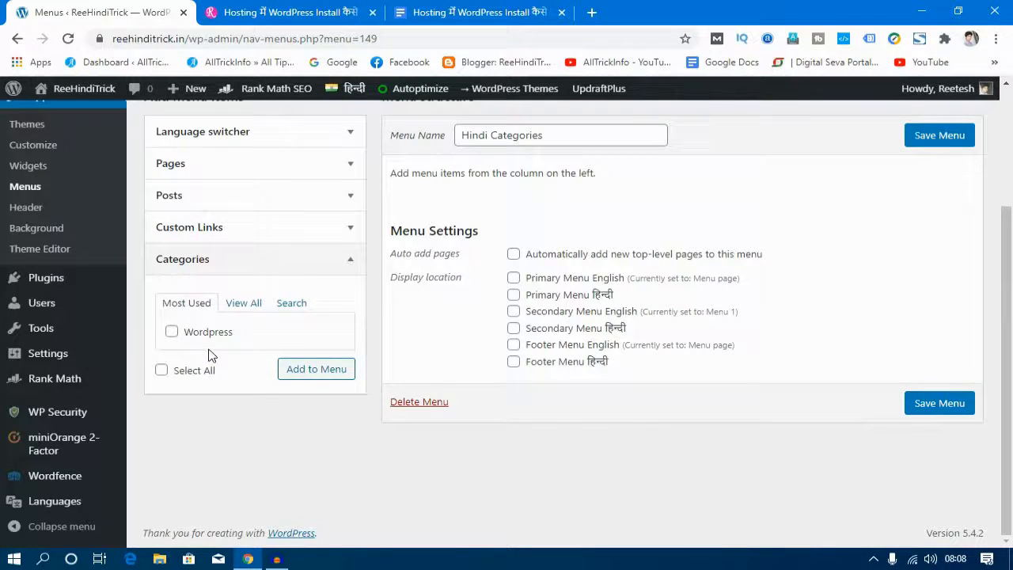
{"action": "left_click", "coordinate": [172, 331]}
{"action": "left_click", "coordinate": [311, 372]}
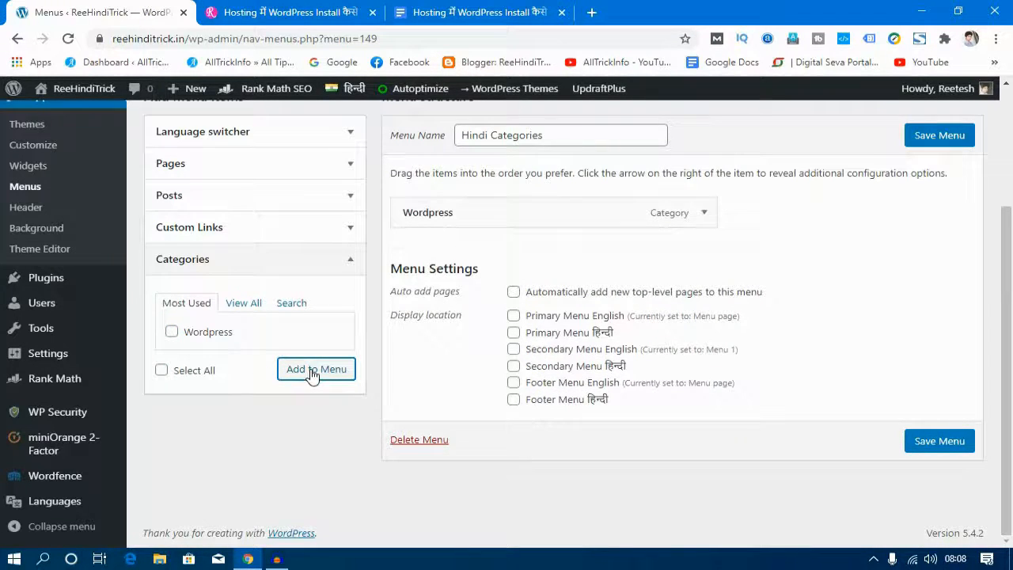
Add the Languages item from the language switcher to the Hindi Categories menu
{"action": "scroll", "coordinate": [206, 214], "scroll_direction": "up", "scroll_amount": 1}
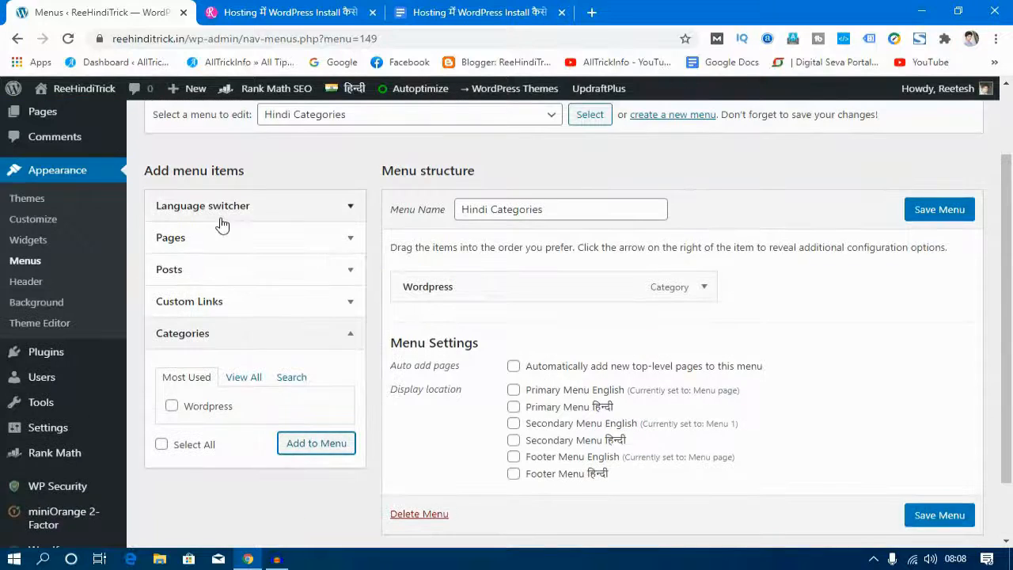
{"action": "left_click", "coordinate": [217, 208]}
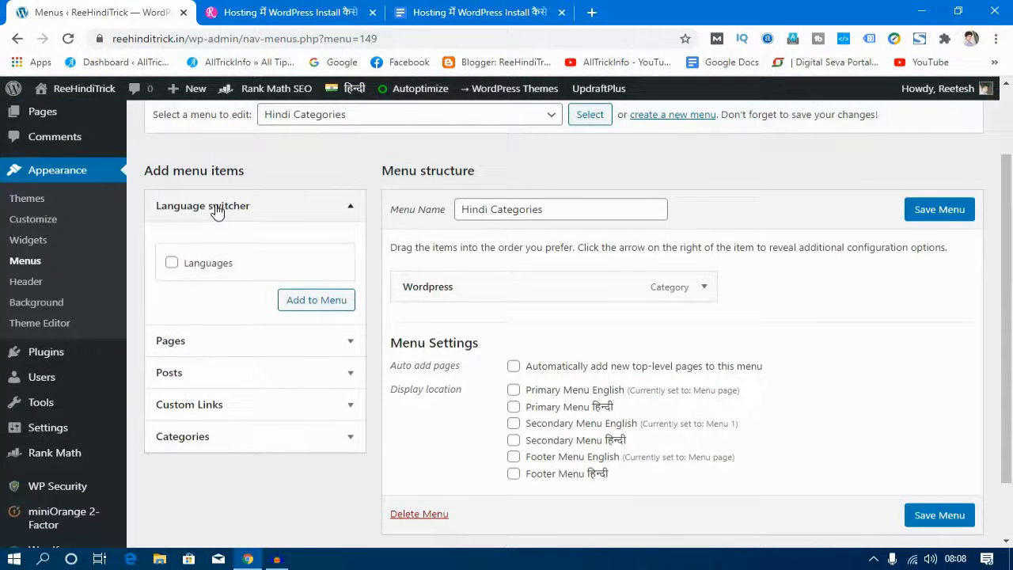
{"action": "left_click", "coordinate": [172, 265]}
{"action": "left_click", "coordinate": [320, 304]}
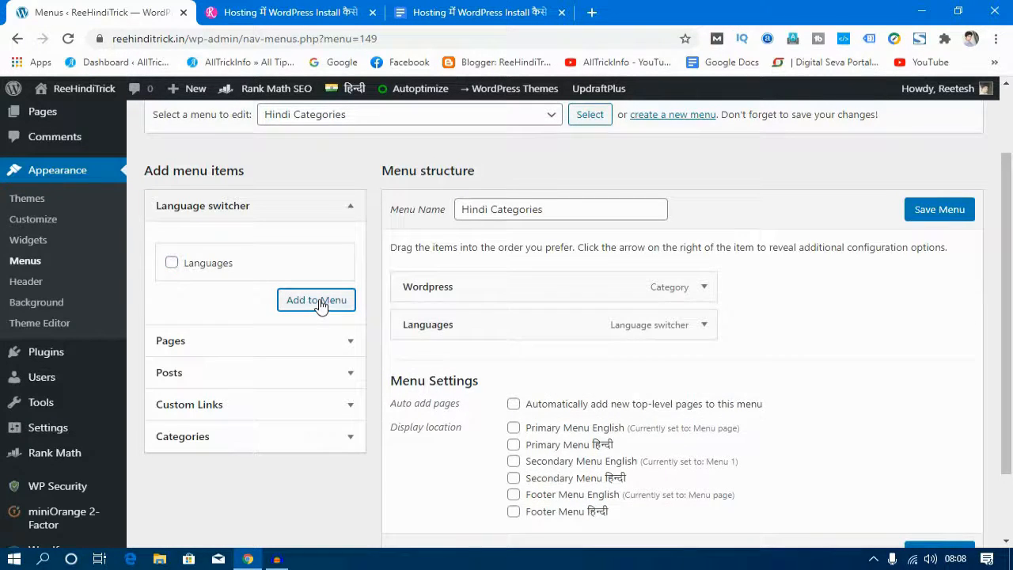
Enable flags and hiding of the current language for the Languages item in Hindi Categories, and save the menu
{"action": "left_click", "coordinate": [707, 327]}
{"action": "scroll", "coordinate": [696, 332], "scroll_direction": "down", "scroll_amount": 1}
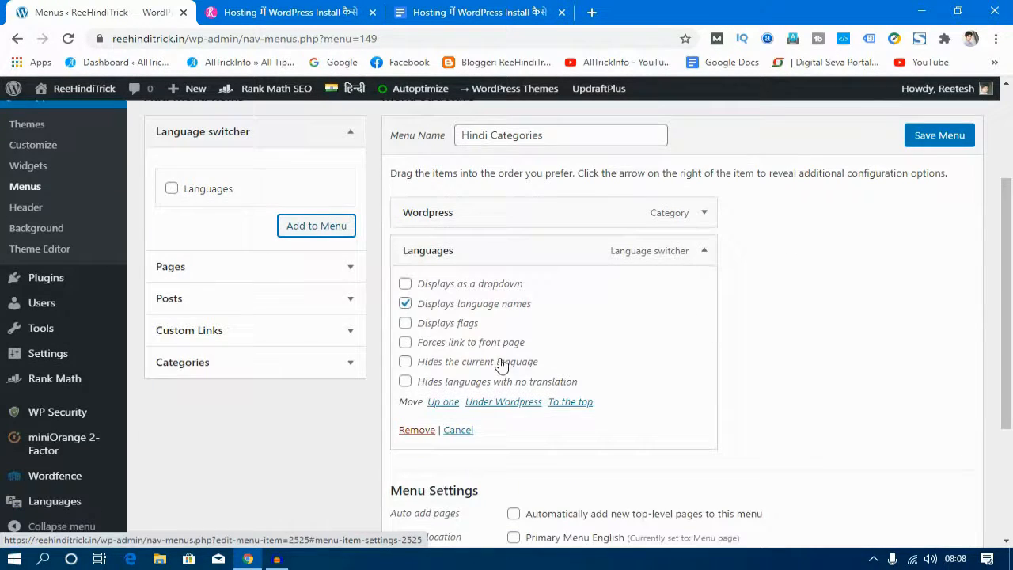
{"action": "left_click", "coordinate": [405, 323]}
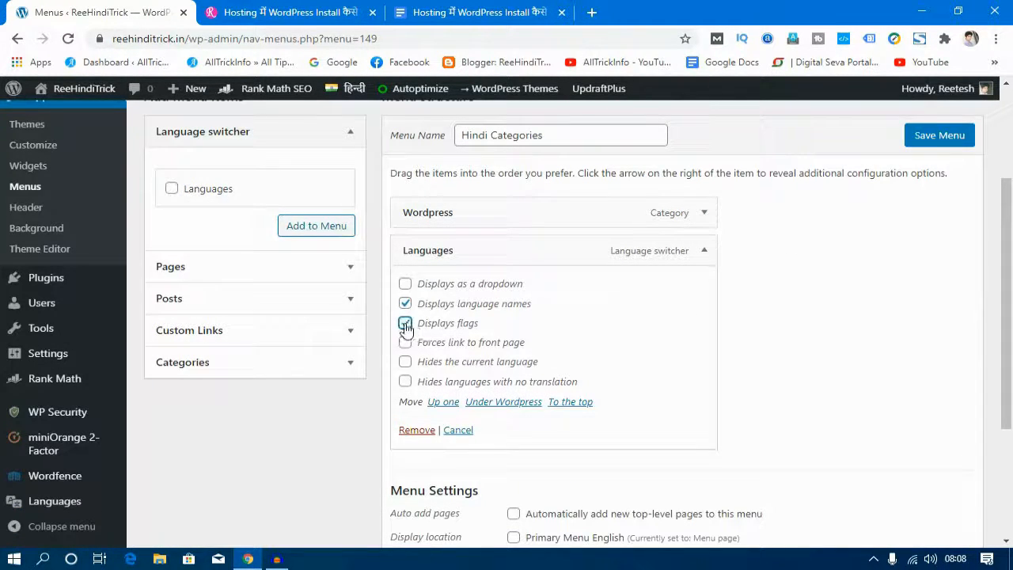
{"action": "left_click", "coordinate": [405, 364]}
{"action": "scroll", "coordinate": [781, 313], "scroll_direction": "up", "scroll_amount": 2}
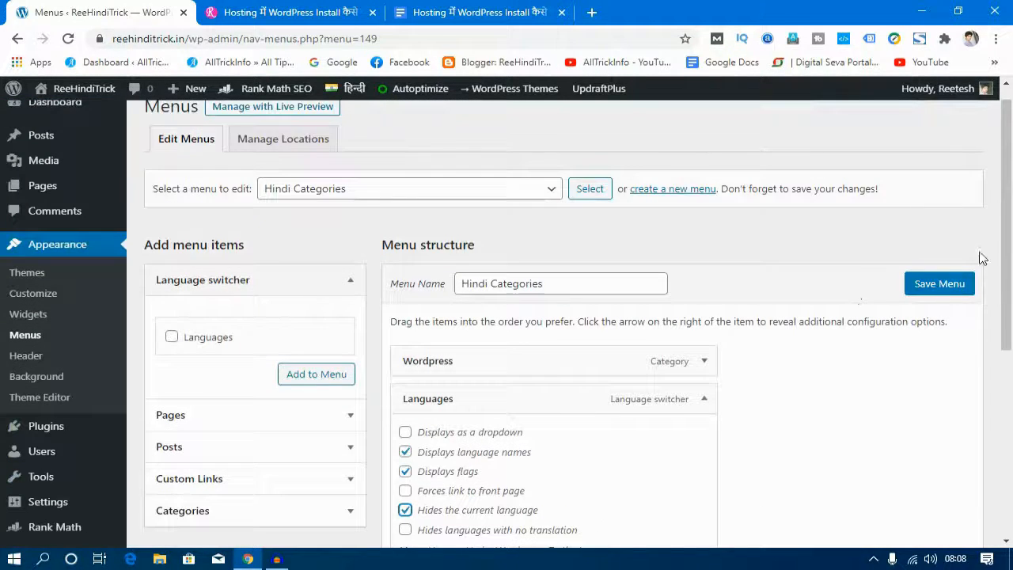
{"action": "left_click", "coordinate": [949, 292]}
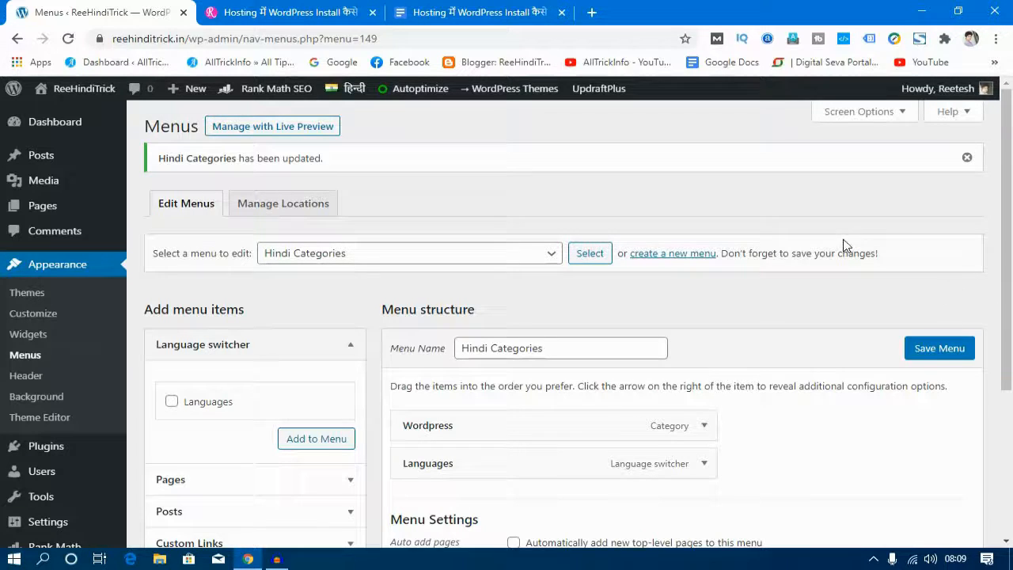
Open the Hindi Categories menu in the theme Customizer's menu settings
{"action": "left_click", "coordinate": [55, 133]}
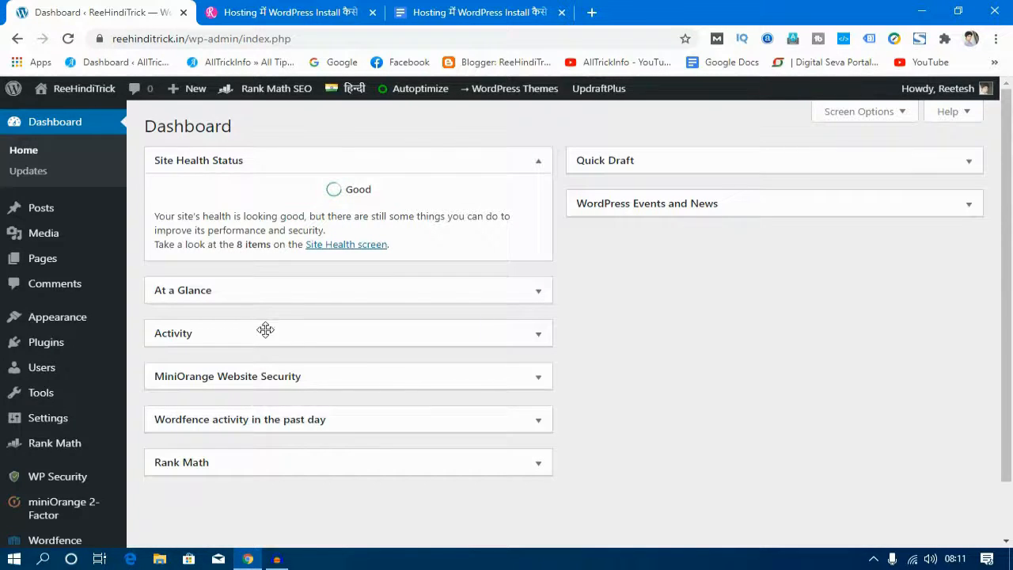
{"action": "mouse_move", "coordinate": [68, 330]}
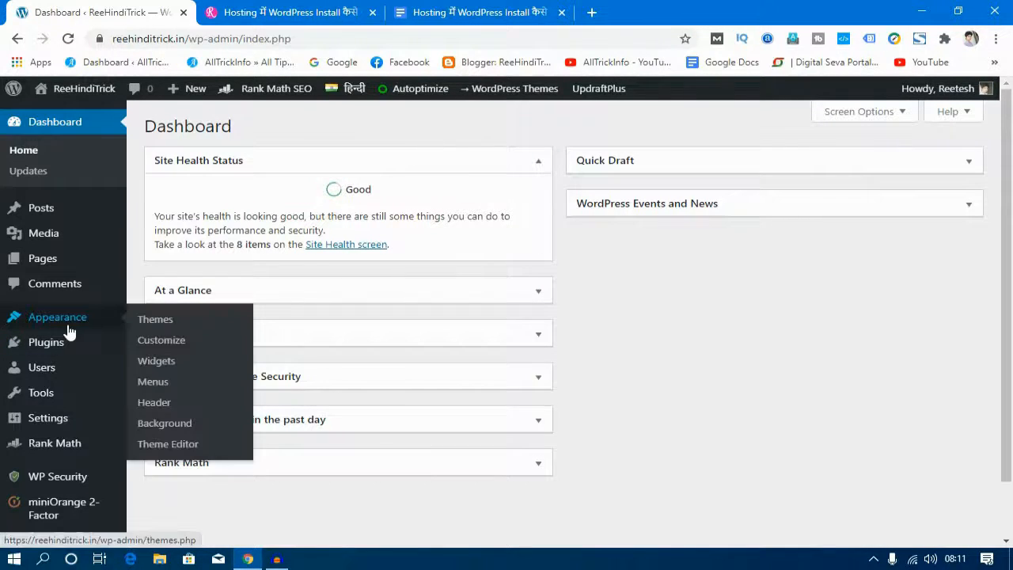
{"action": "left_click", "coordinate": [196, 348]}
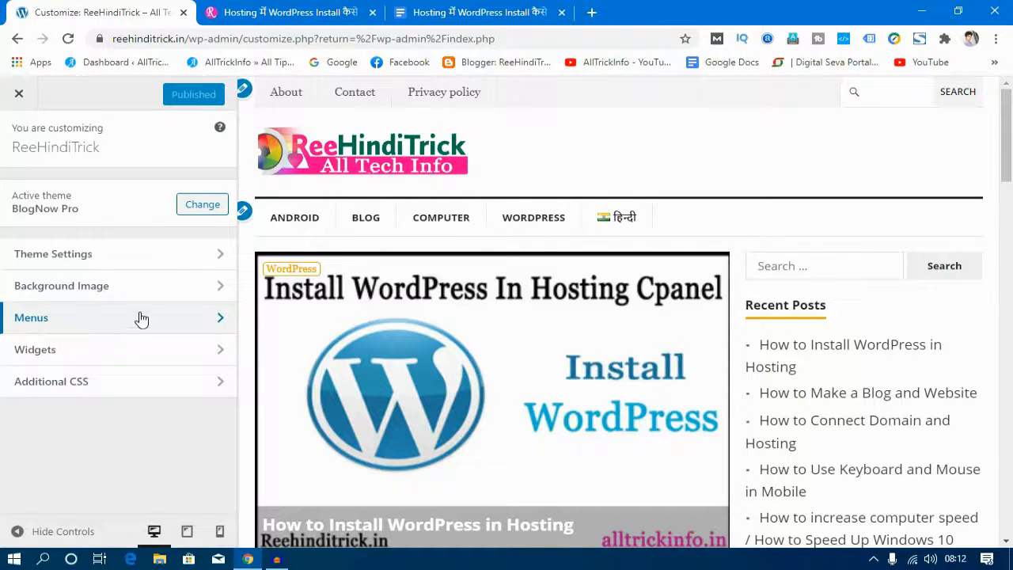
{"action": "left_click", "coordinate": [213, 323]}
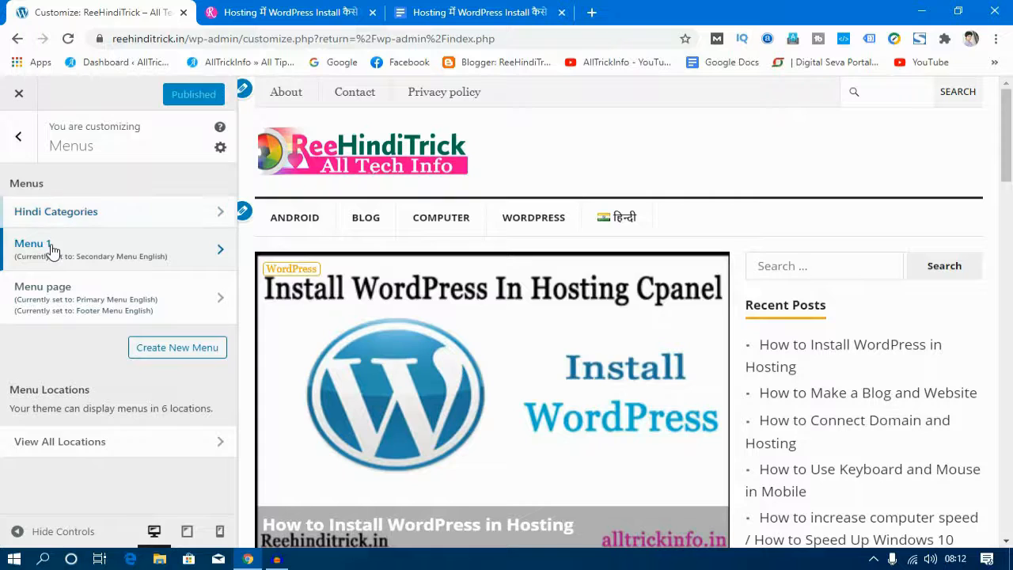
{"action": "left_click", "coordinate": [220, 215]}
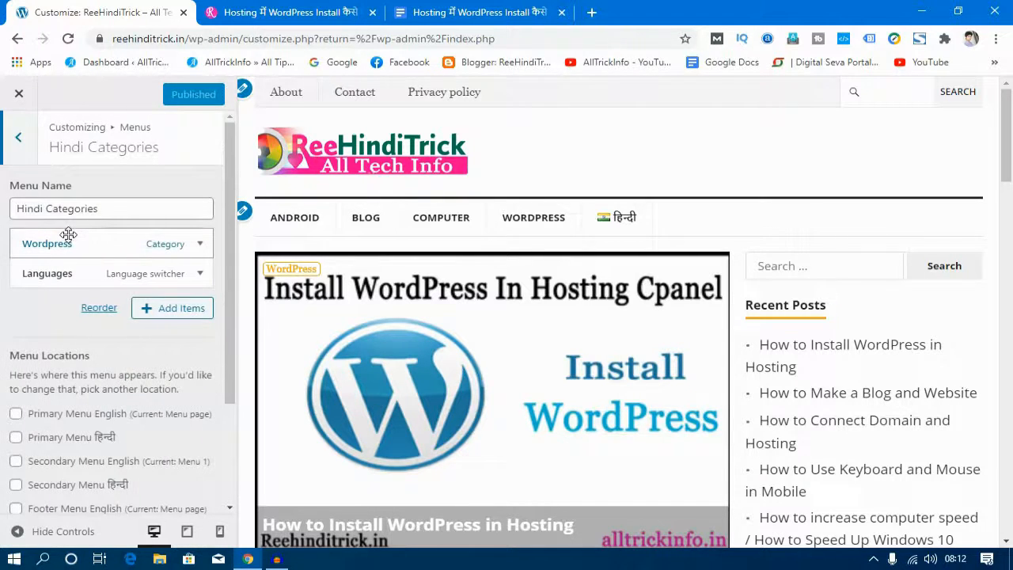
Assign the Hindi Categories menu to the Primary Menu हिन्दी, Secondary Menu हिन्दी and Footer Menu हिन्दी locations
{"action": "scroll", "coordinate": [170, 311], "scroll_direction": "down", "scroll_amount": 1}
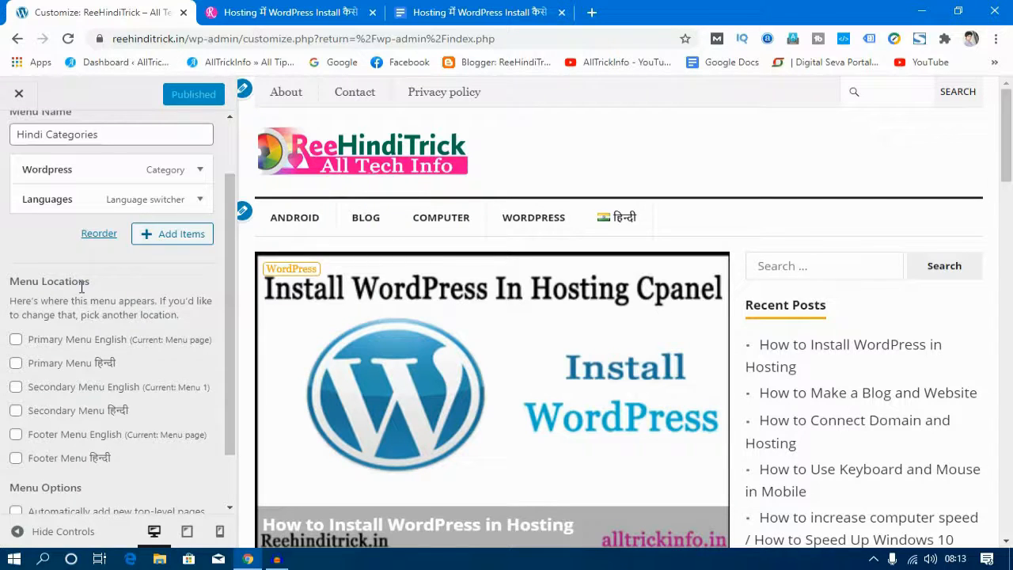
{"action": "scroll", "coordinate": [88, 296], "scroll_direction": "down", "scroll_amount": 1}
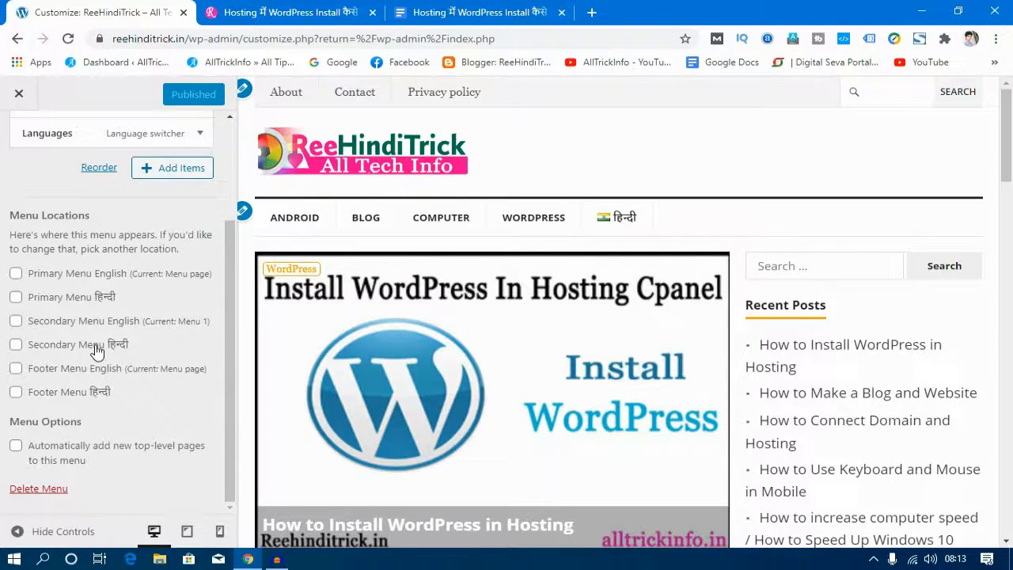
{"action": "left_click", "coordinate": [19, 298]}
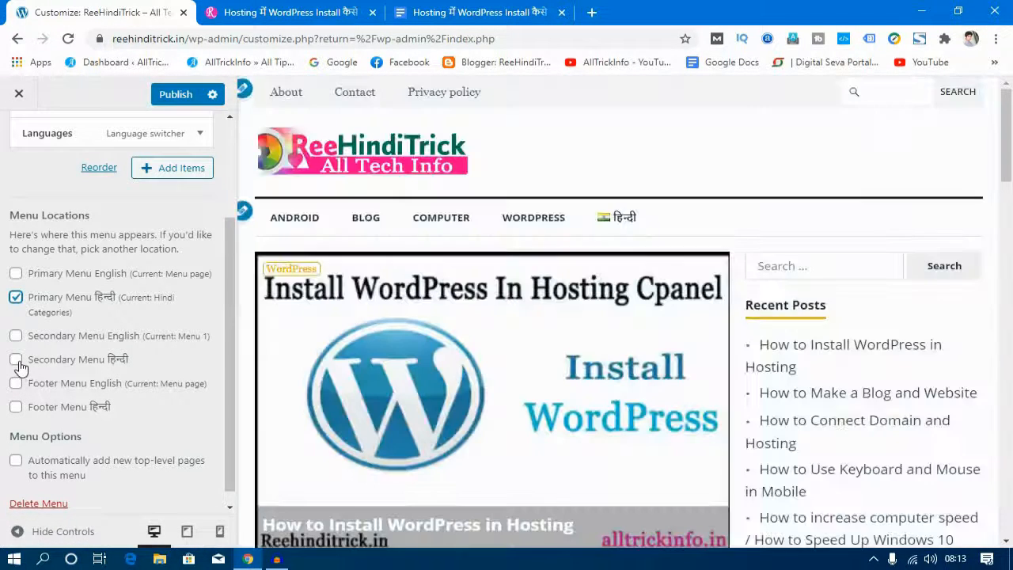
{"action": "left_click", "coordinate": [16, 360]}
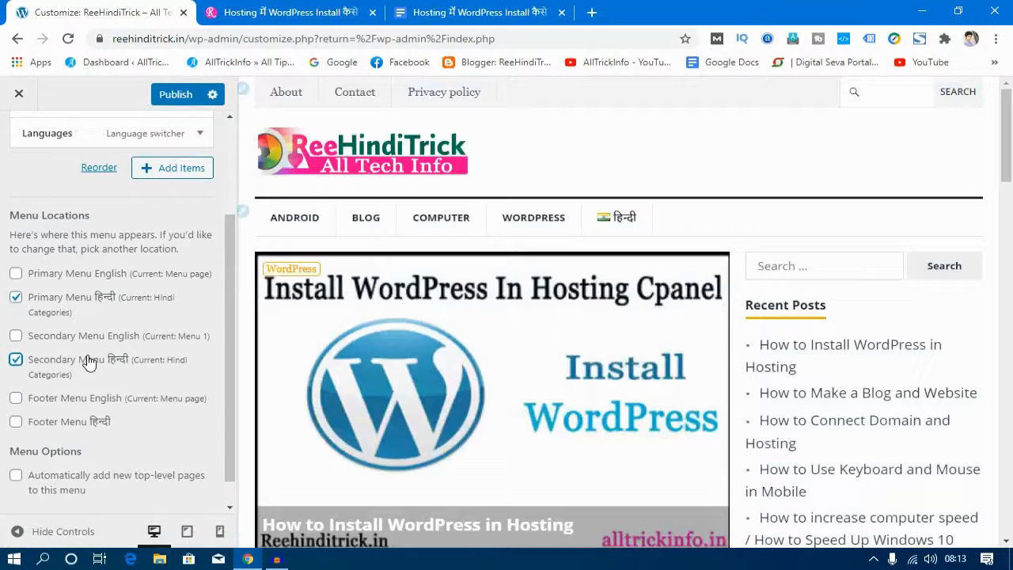
{"action": "scroll", "coordinate": [86, 371], "scroll_direction": "down", "scroll_amount": 1}
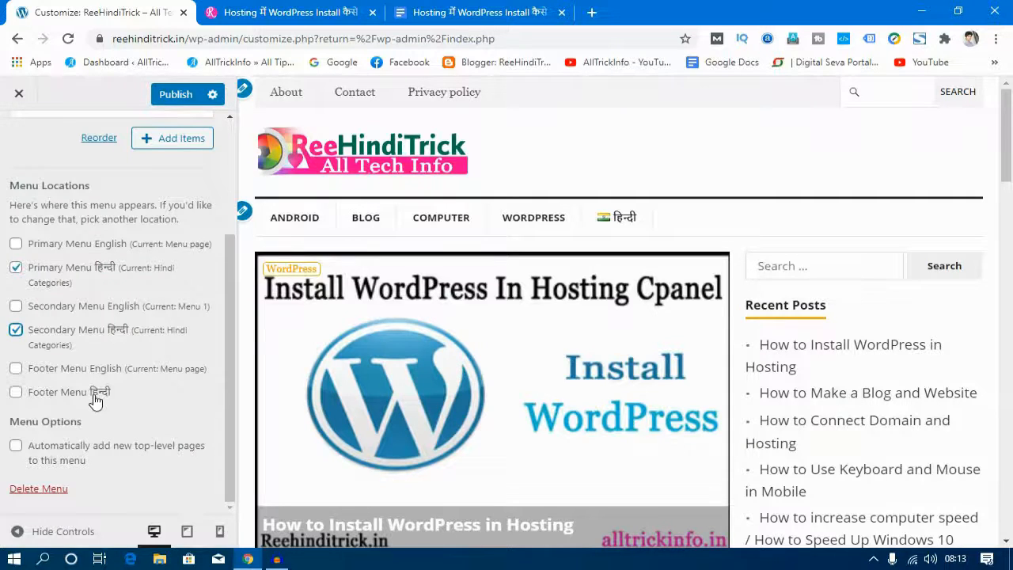
{"action": "left_click", "coordinate": [16, 393]}
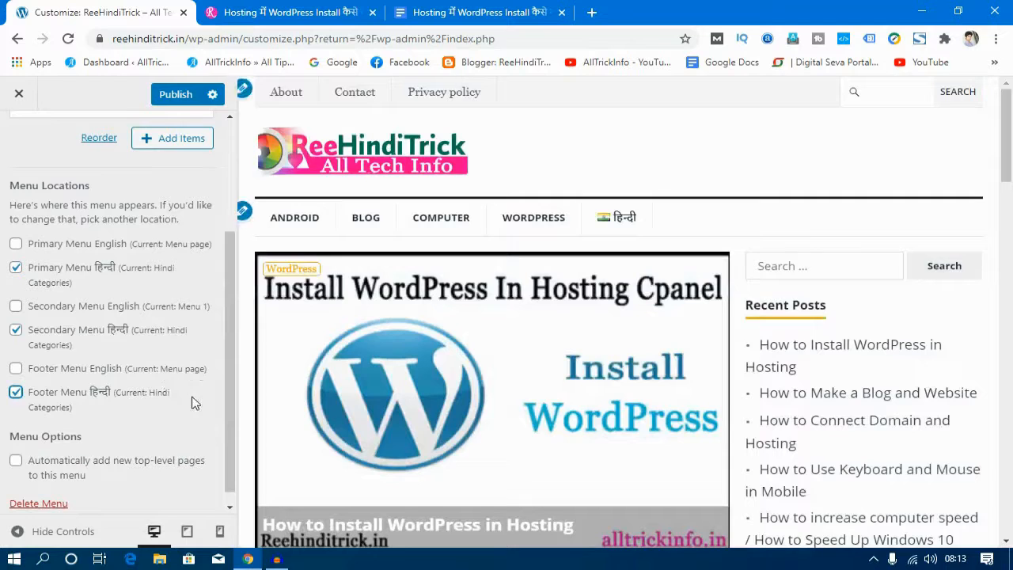
{"action": "scroll", "coordinate": [194, 400], "scroll_direction": "up", "scroll_amount": 5}
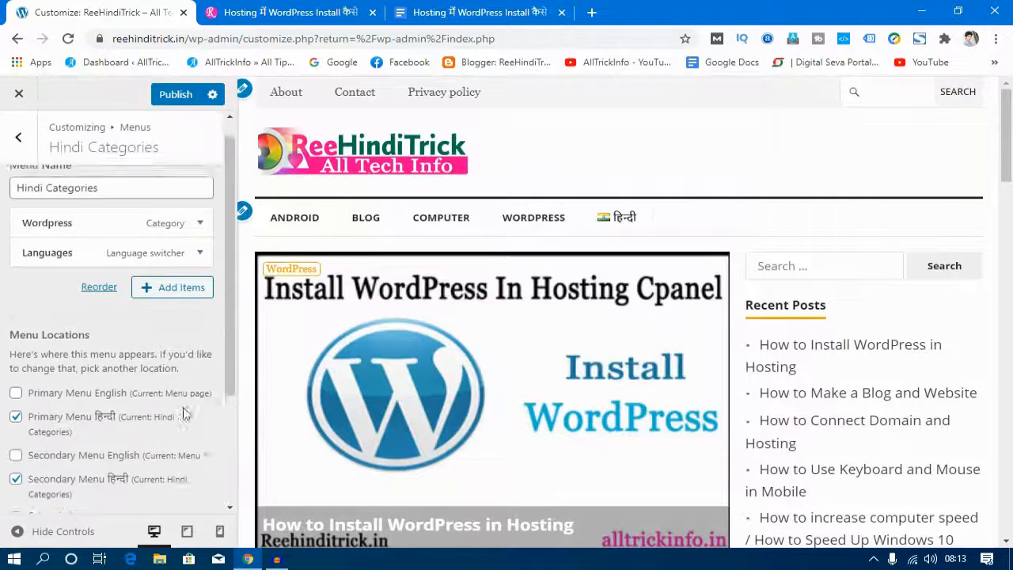
Publish the Hindi Categories menu locations and switch the site preview to हिन्दी to check its menus
{"action": "left_click", "coordinate": [168, 95]}
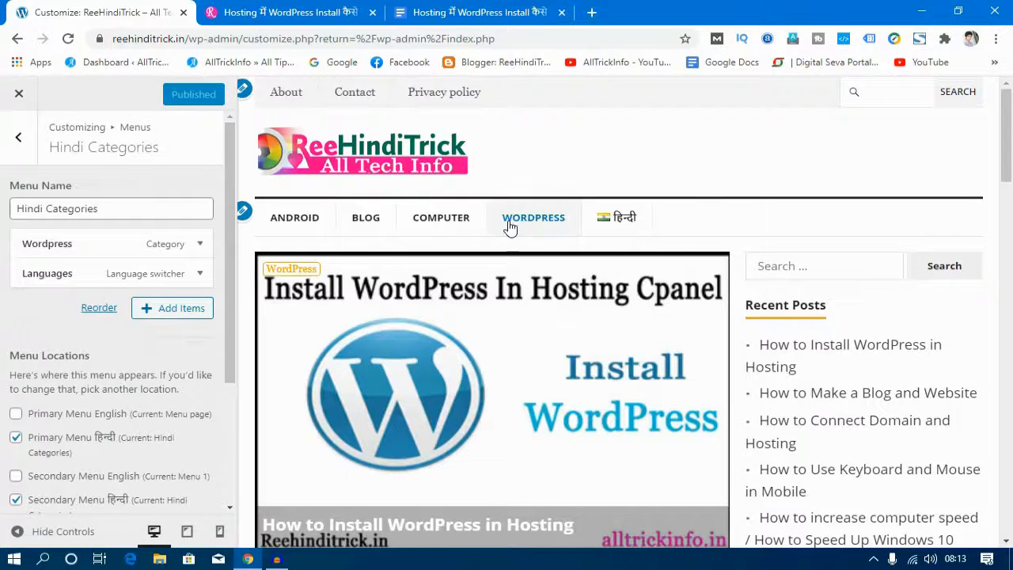
{"action": "scroll", "coordinate": [484, 282], "scroll_direction": "down", "scroll_amount": 3}
{"action": "scroll", "coordinate": [484, 283], "scroll_direction": "up", "scroll_amount": 3}
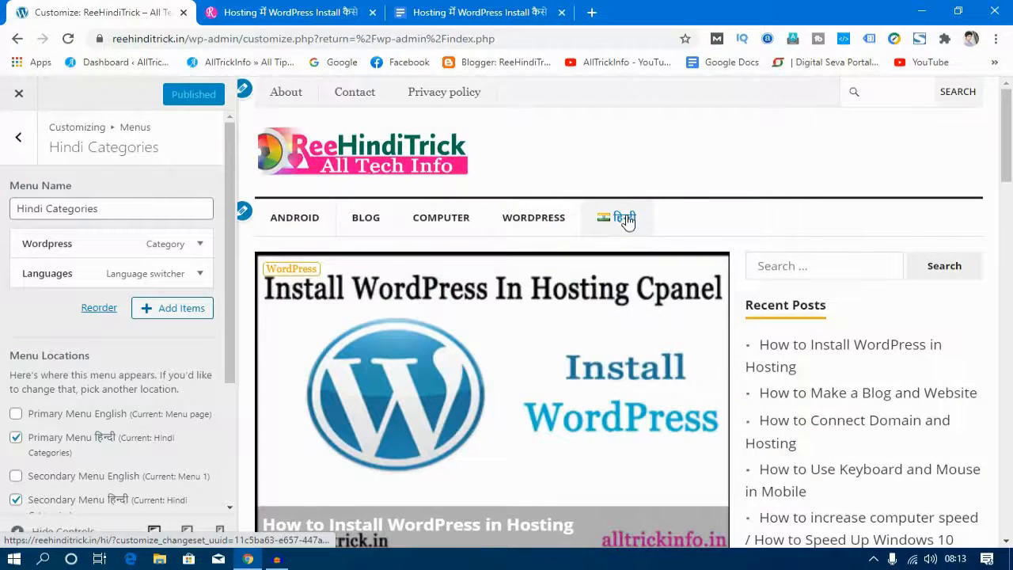
{"action": "left_click", "coordinate": [623, 218]}
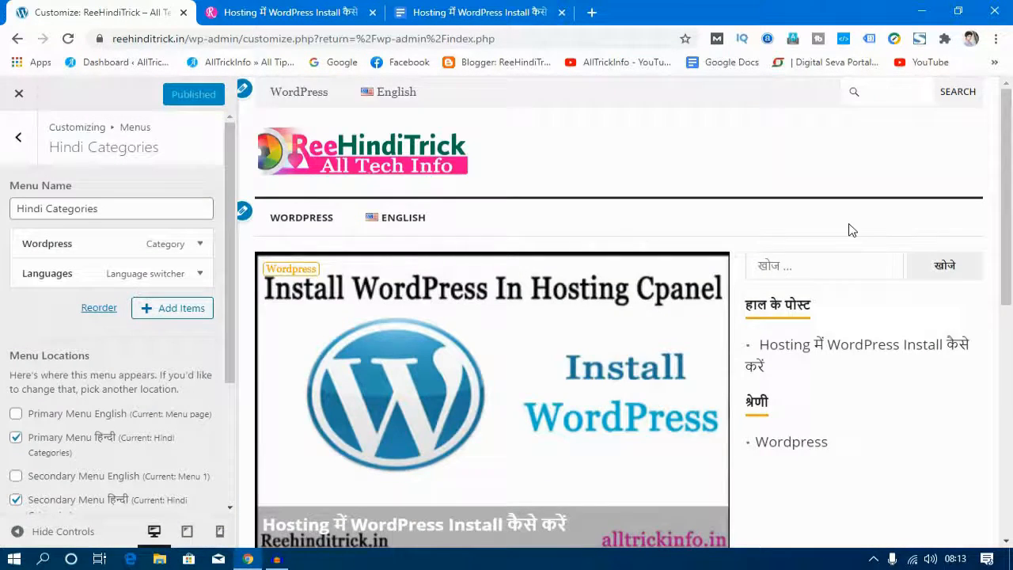
{"action": "scroll", "coordinate": [769, 271], "scroll_direction": "down", "scroll_amount": 5}
{"action": "scroll", "coordinate": [759, 273], "scroll_direction": "up", "scroll_amount": 5}
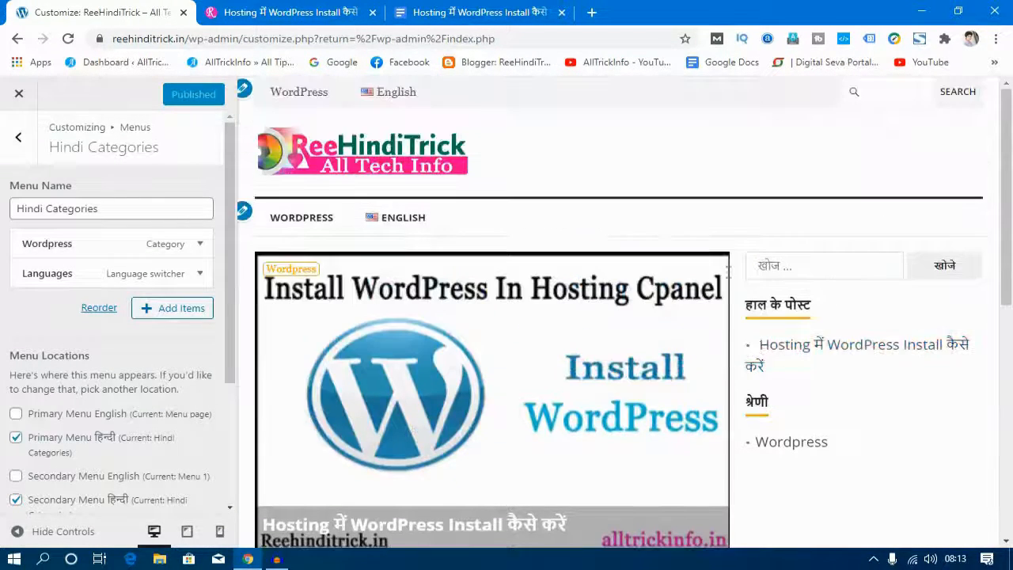
Switch the site preview back to English and look through the home page's menus and posts
{"action": "left_click", "coordinate": [393, 225]}
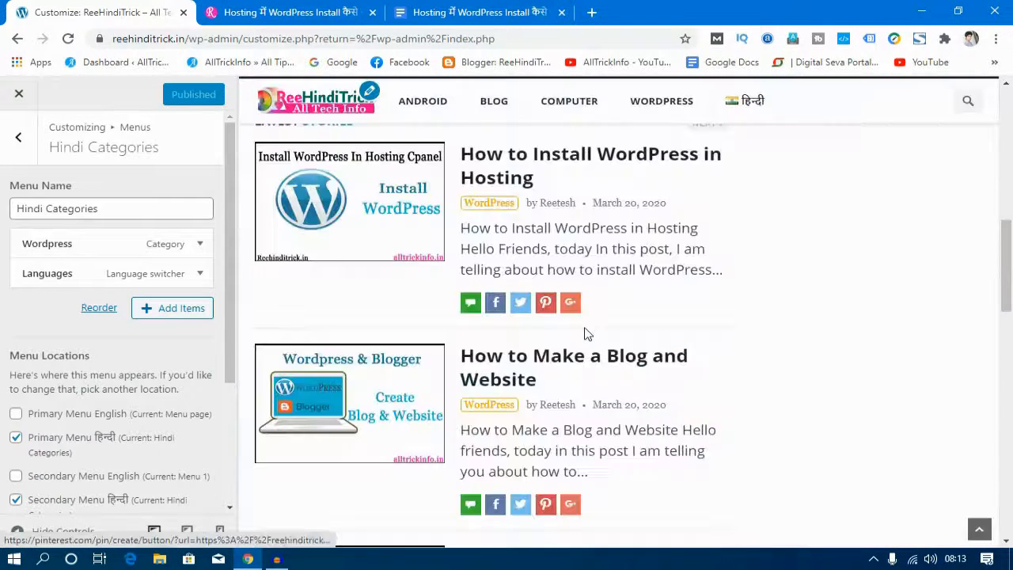
{"action": "scroll", "coordinate": [586, 334], "scroll_direction": "up", "scroll_amount": 4}
{"action": "scroll", "coordinate": [587, 334], "scroll_direction": "up", "scroll_amount": 1}
{"action": "scroll", "coordinate": [586, 334], "scroll_direction": "down", "scroll_amount": 2}
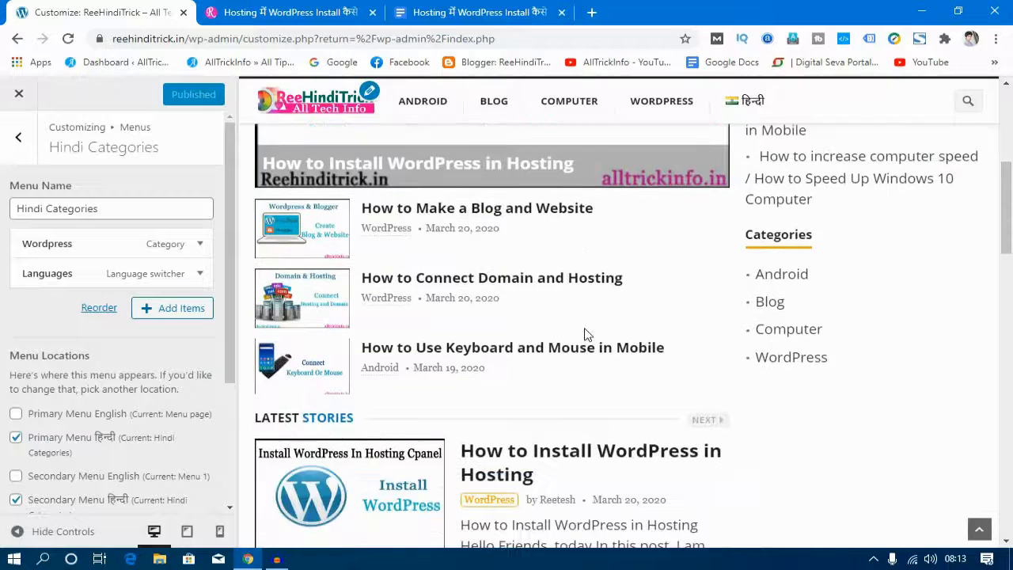
{"action": "scroll", "coordinate": [588, 333], "scroll_direction": "up", "scroll_amount": 6}
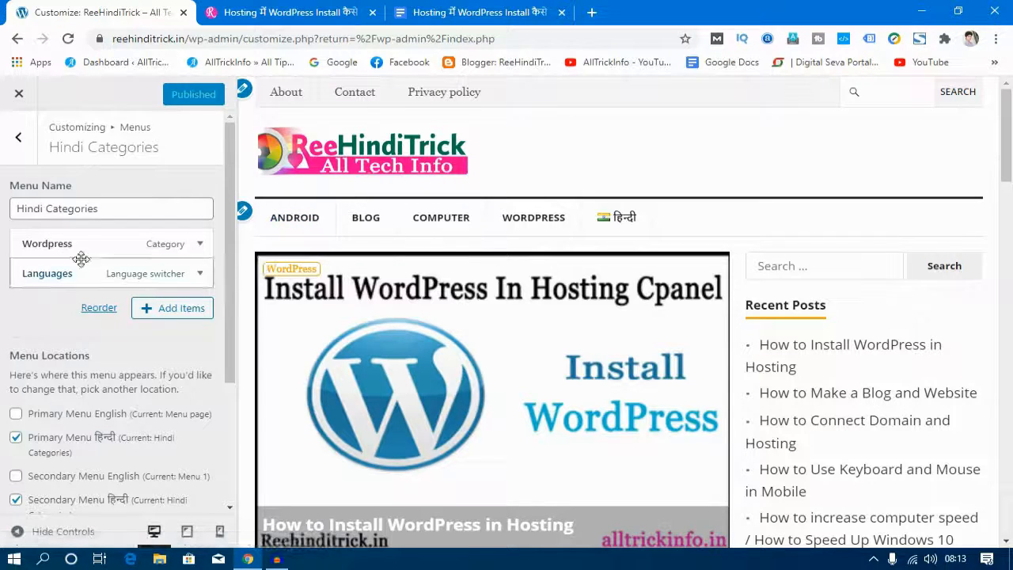
Clear and re-enable the Secondary Menu English location for Menu 1, and publish the Customizer changes
{"action": "left_click", "coordinate": [18, 137]}
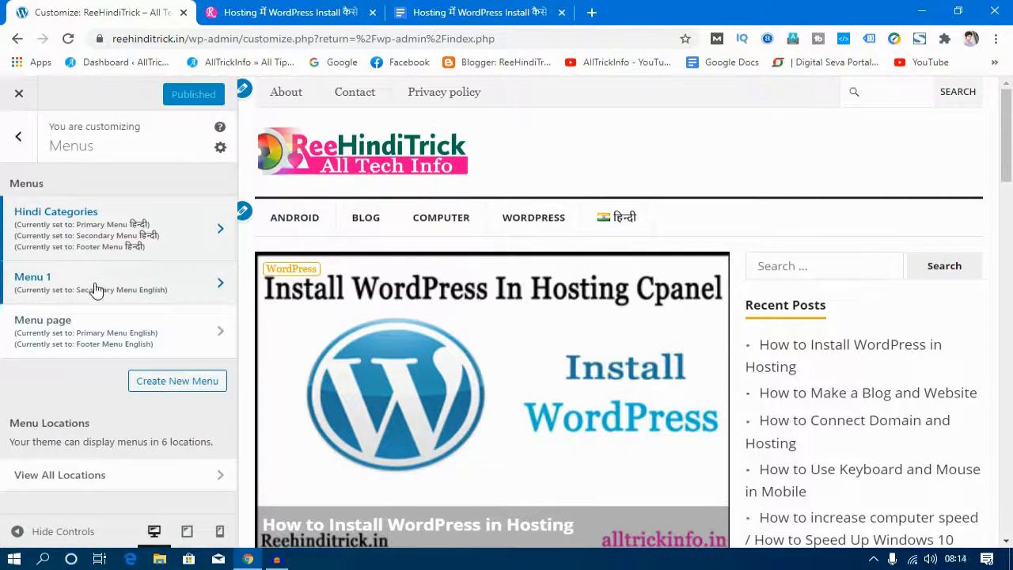
{"action": "left_click", "coordinate": [167, 297]}
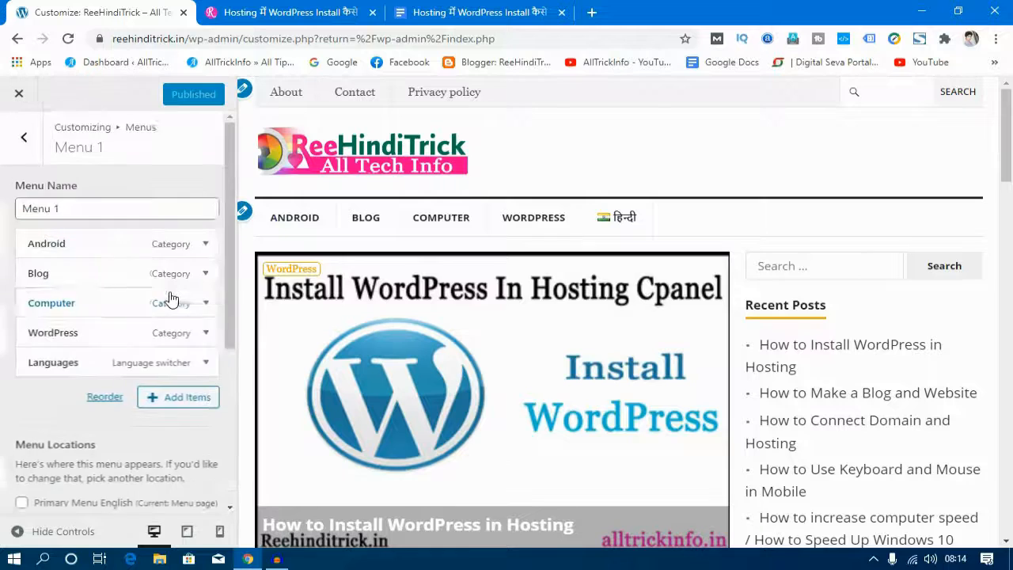
{"action": "scroll", "coordinate": [136, 353], "scroll_direction": "down", "scroll_amount": 5}
{"action": "left_click", "coordinate": [16, 345]}
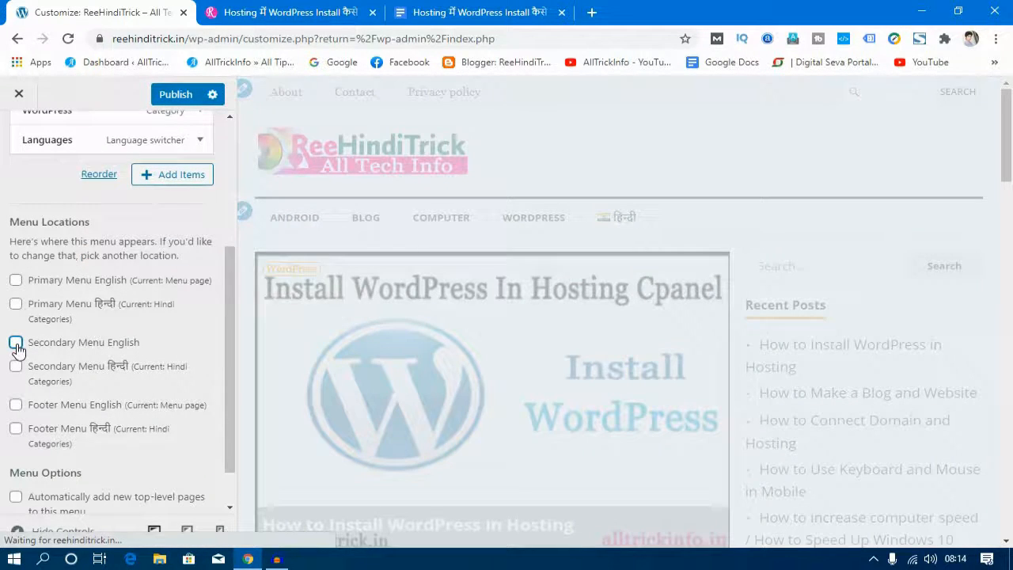
{"action": "left_click", "coordinate": [16, 343]}
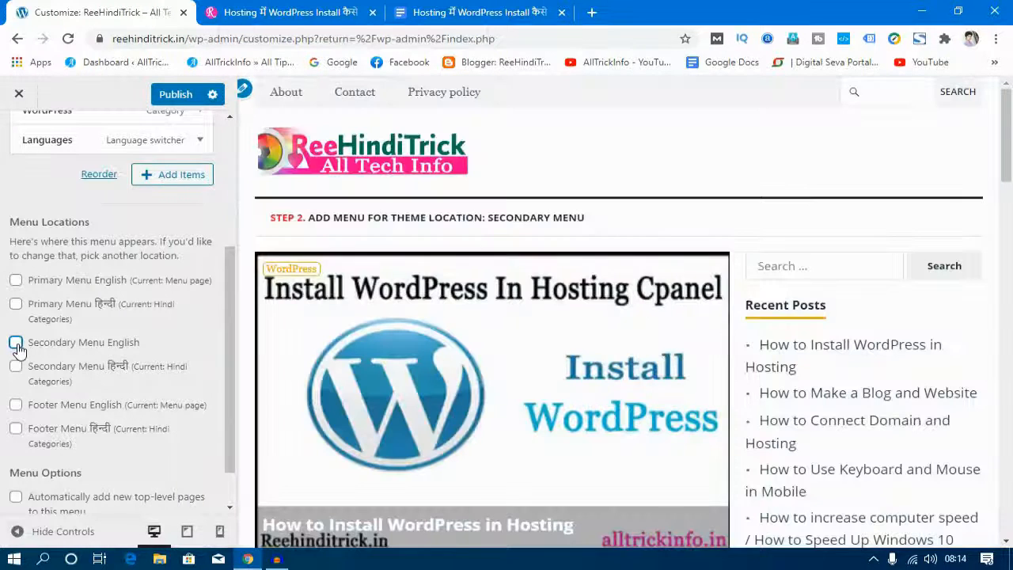
{"action": "scroll", "coordinate": [159, 332], "scroll_direction": "down", "scroll_amount": 2}
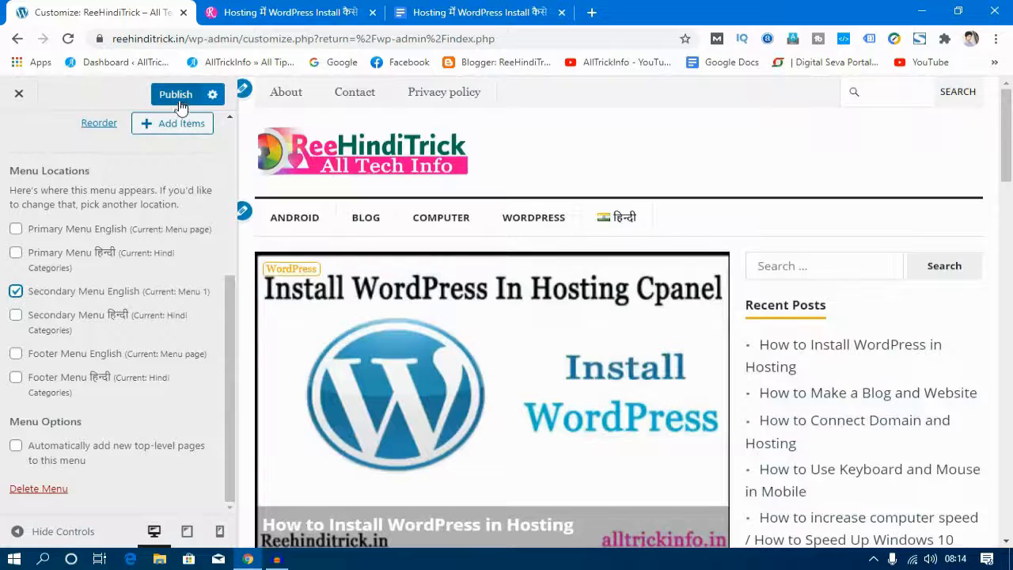
{"action": "left_click", "coordinate": [181, 105]}
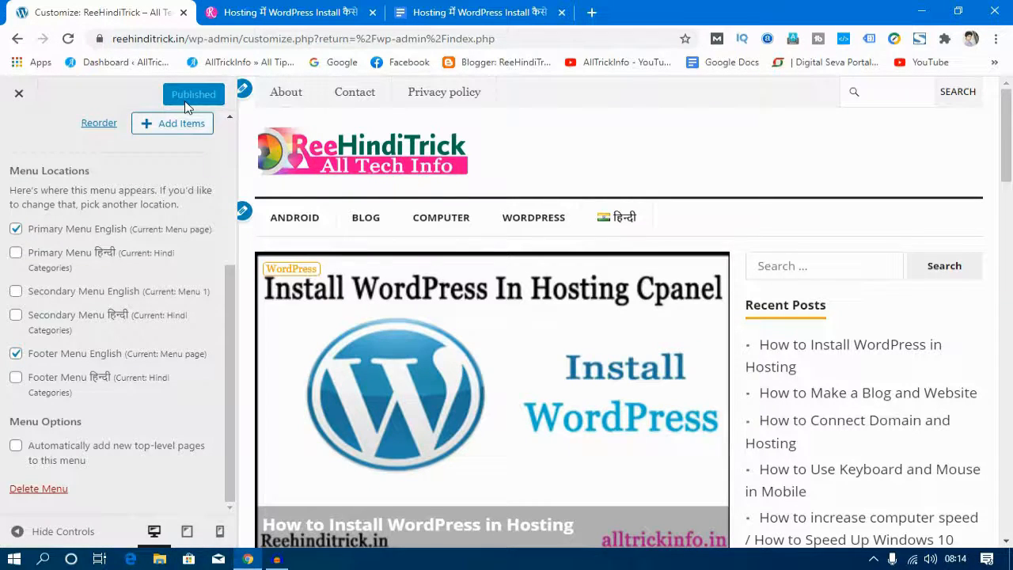
Reload the published Hindi WordPress installation post and examine its menus and content
{"action": "left_click", "coordinate": [269, 19]}
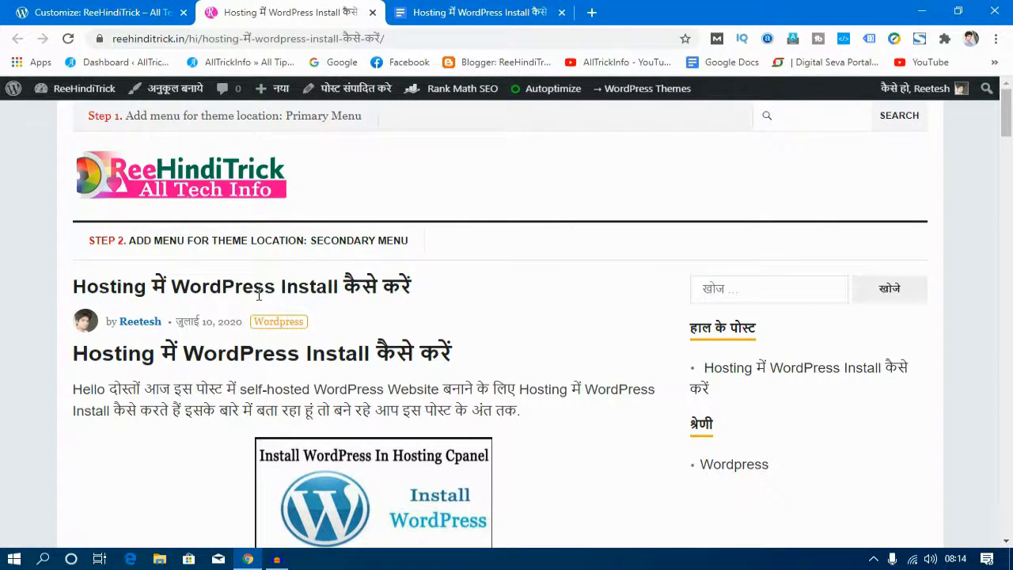
{"action": "key", "text": "F5"}
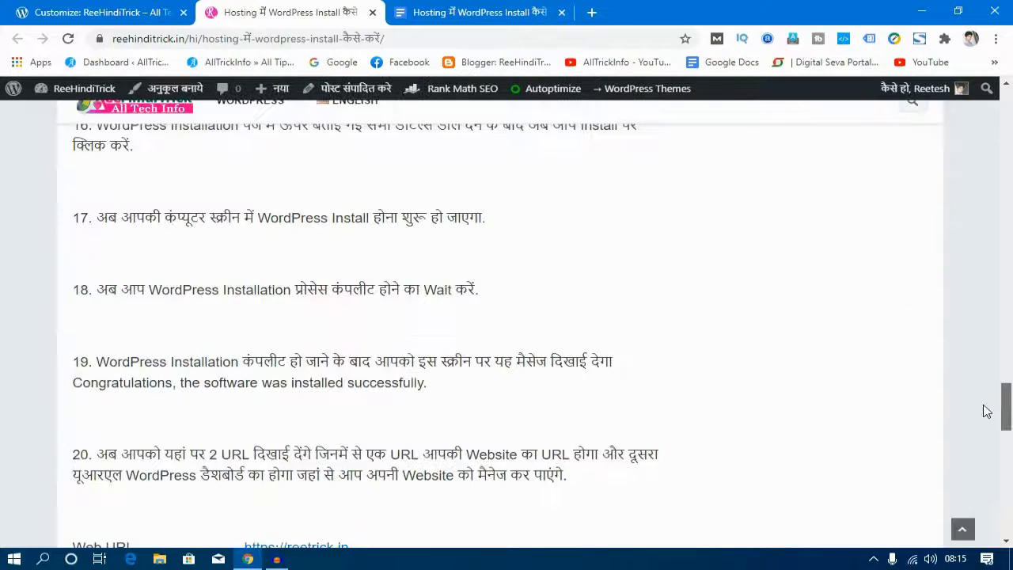
{"action": "left_click_drag", "start_coordinate": [985, 407], "coordinate": [1008, 94]}
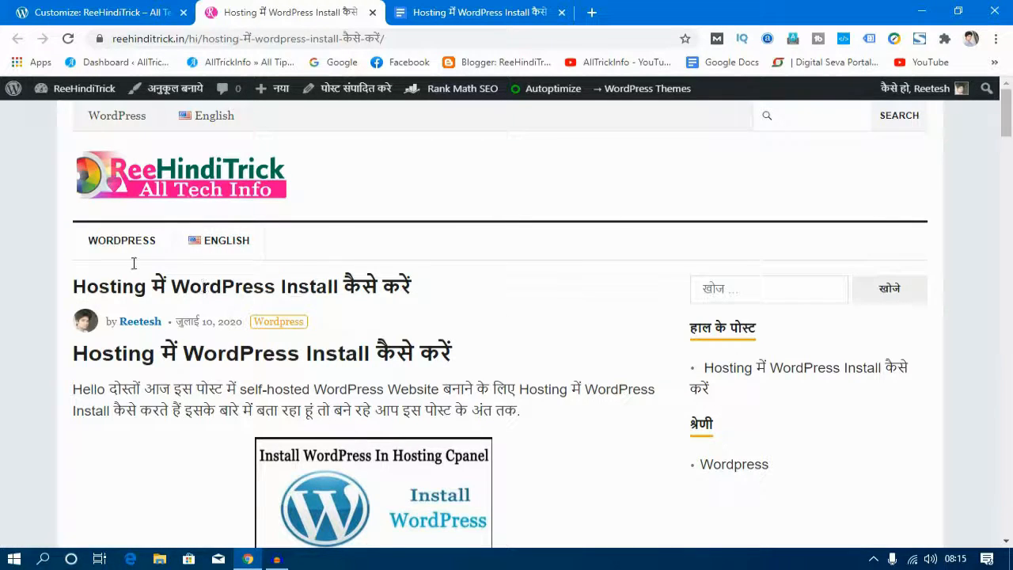
Switch the WordPress installation post to its English version with the menu's language switcher and look through it
{"action": "left_click", "coordinate": [224, 248]}
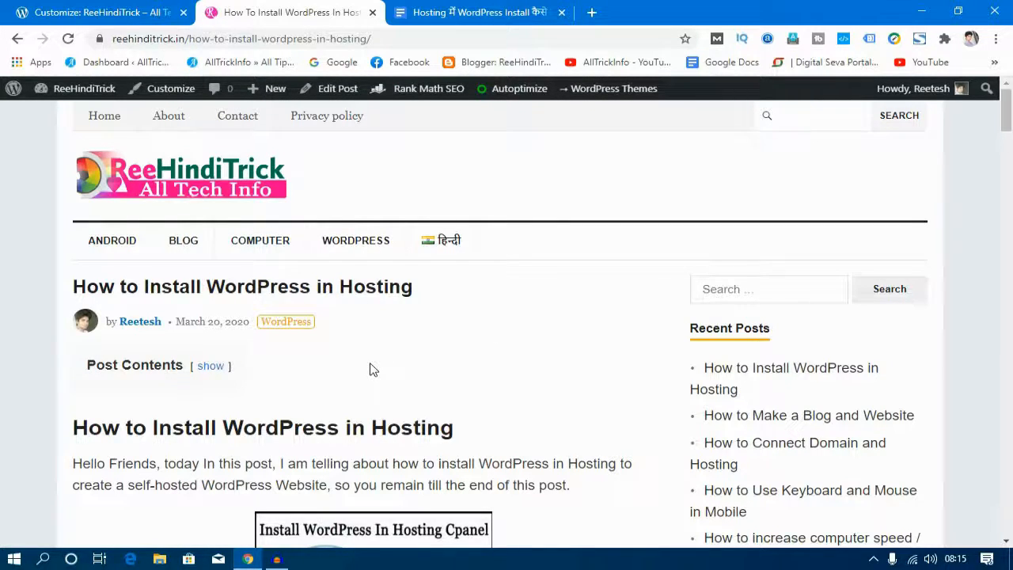
{"action": "left_click_drag", "start_coordinate": [1007, 123], "coordinate": [965, 251]}
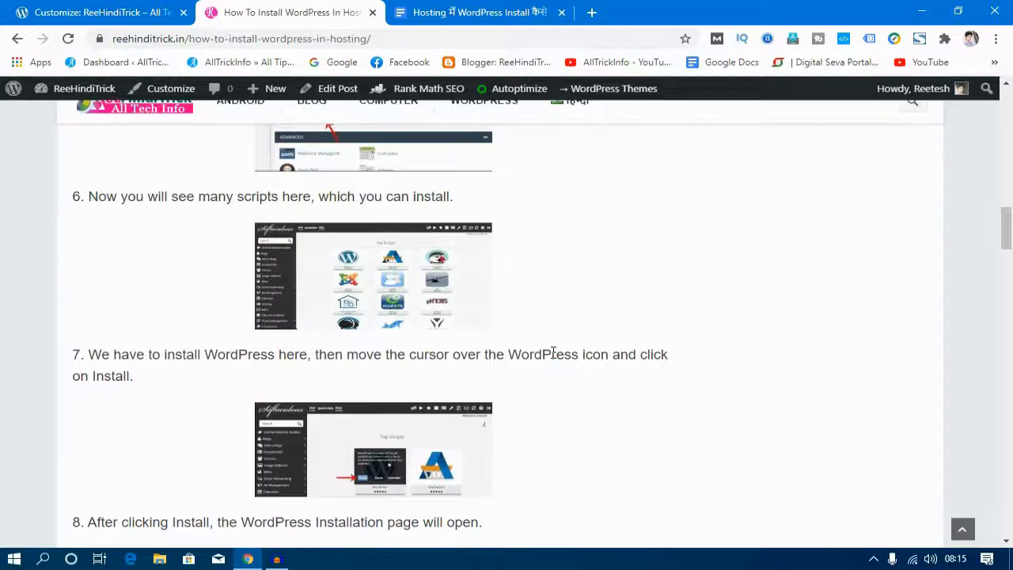
{"action": "scroll", "coordinate": [552, 352], "scroll_direction": "up", "scroll_amount": 20}
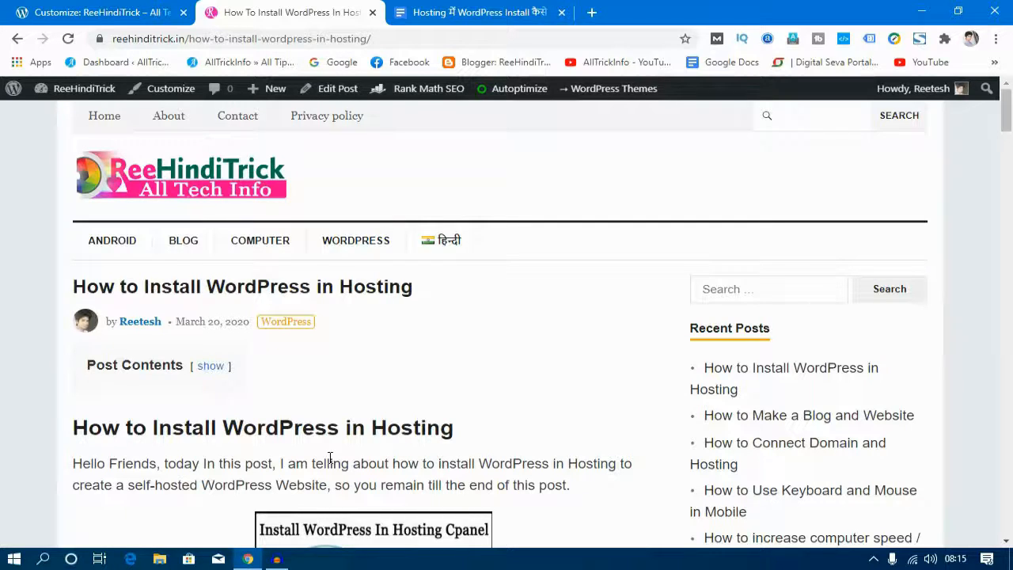
Return the post to its हिन्दी version through the language switcher and look through the translated text
{"action": "left_click", "coordinate": [458, 247]}
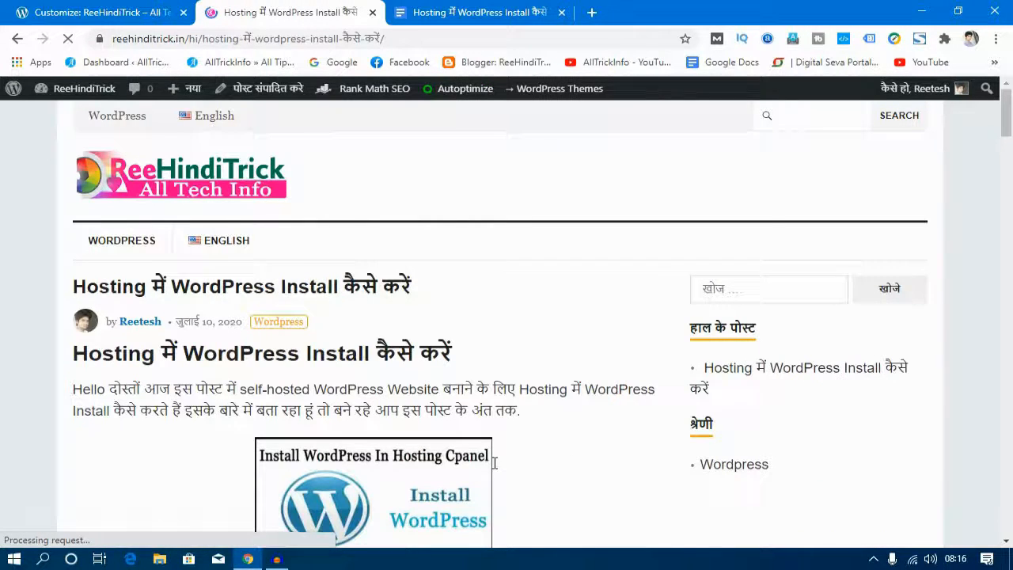
{"action": "scroll", "coordinate": [465, 464], "scroll_direction": "down", "scroll_amount": 4}
{"action": "scroll", "coordinate": [451, 468], "scroll_direction": "down", "scroll_amount": 5}
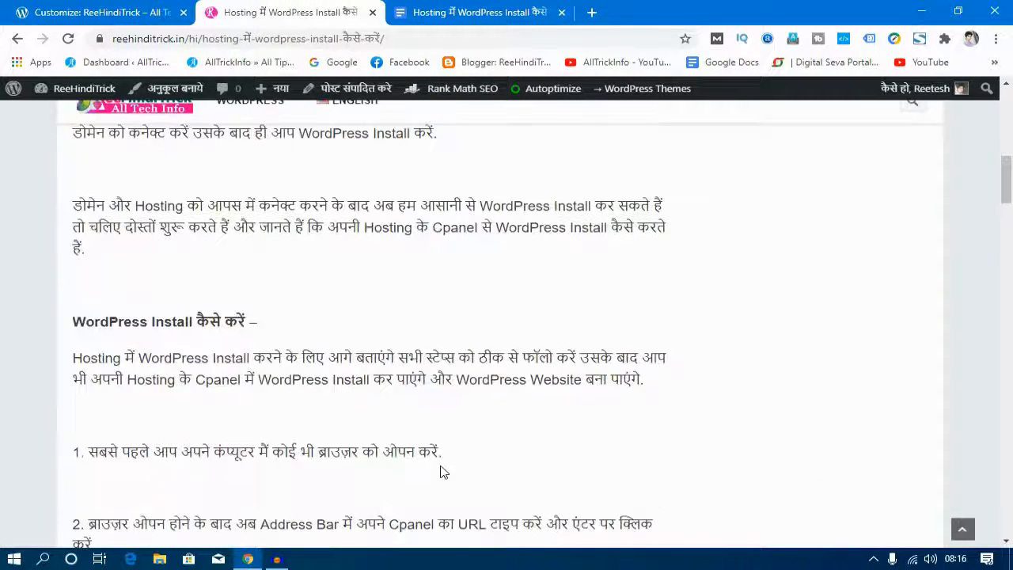
{"action": "scroll", "coordinate": [441, 473], "scroll_direction": "up", "scroll_amount": 6}
{"action": "scroll", "coordinate": [441, 473], "scroll_direction": "up", "scroll_amount": 3}
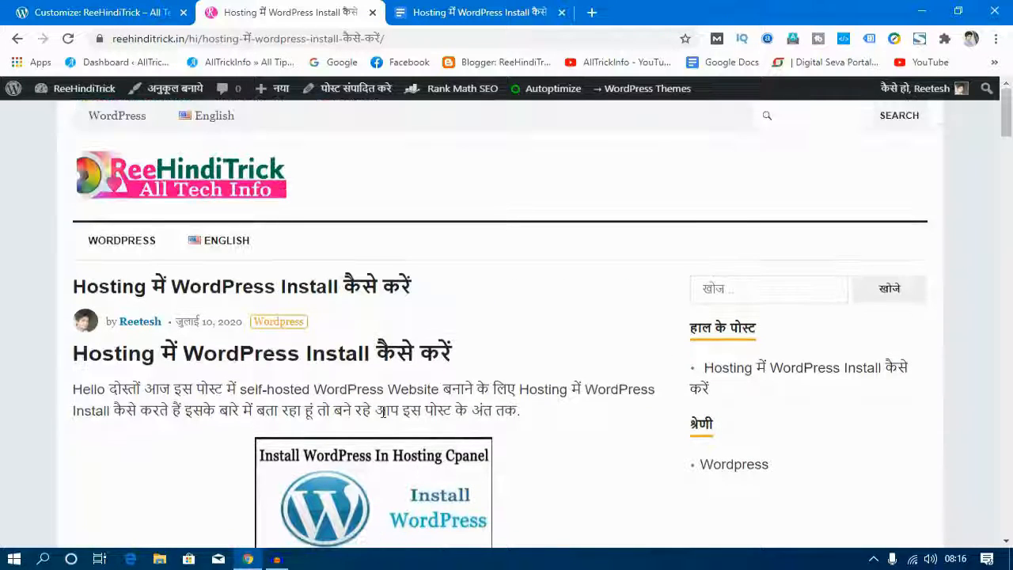
Open the Hindi home page through the site logo and examine its menus and posts
{"action": "left_click", "coordinate": [172, 181]}
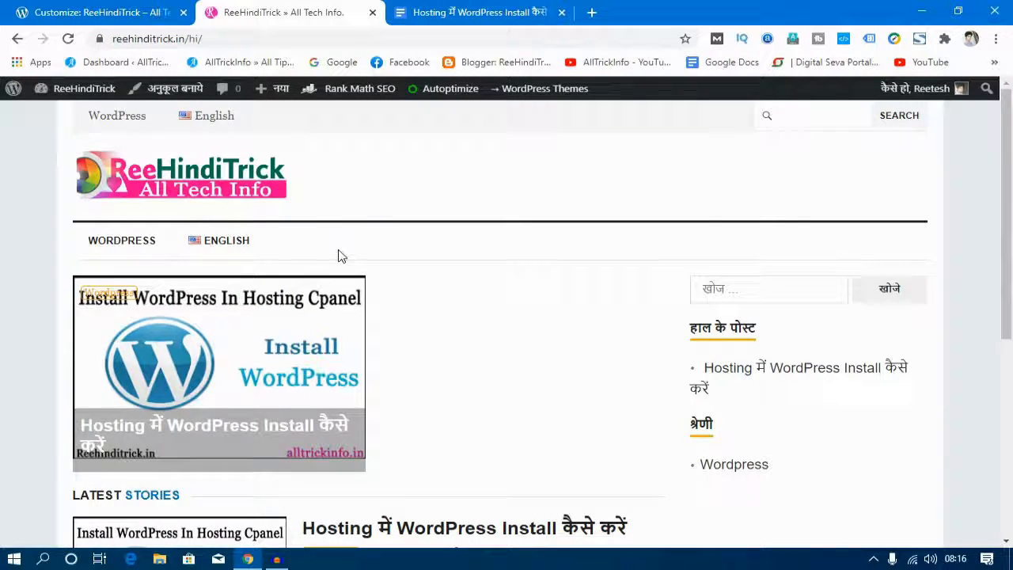
{"action": "scroll", "coordinate": [567, 267], "scroll_direction": "down", "scroll_amount": 5}
{"action": "scroll", "coordinate": [467, 312], "scroll_direction": "up", "scroll_amount": 5}
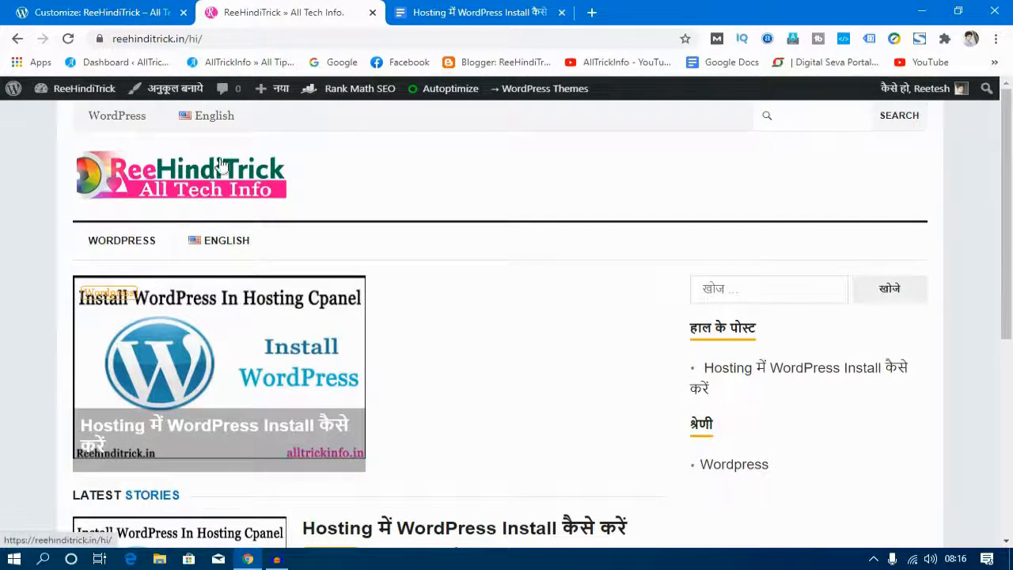
{"action": "scroll", "coordinate": [222, 222], "scroll_direction": "down", "scroll_amount": 2}
{"action": "scroll", "coordinate": [240, 227], "scroll_direction": "up", "scroll_amount": 2}
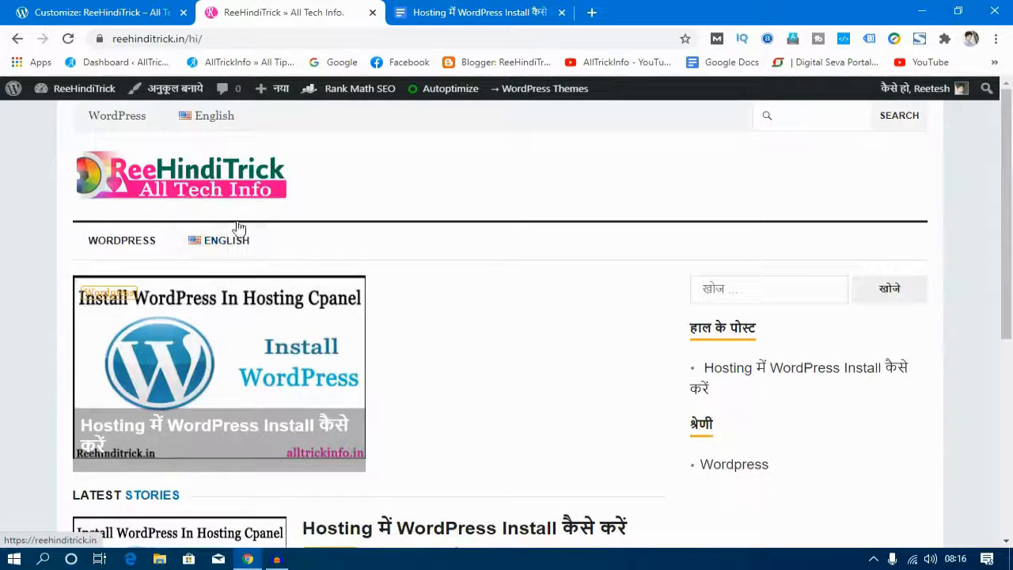
Switch the home page to English with the primary menu's language switcher and look through the listed posts
{"action": "left_click", "coordinate": [215, 125]}
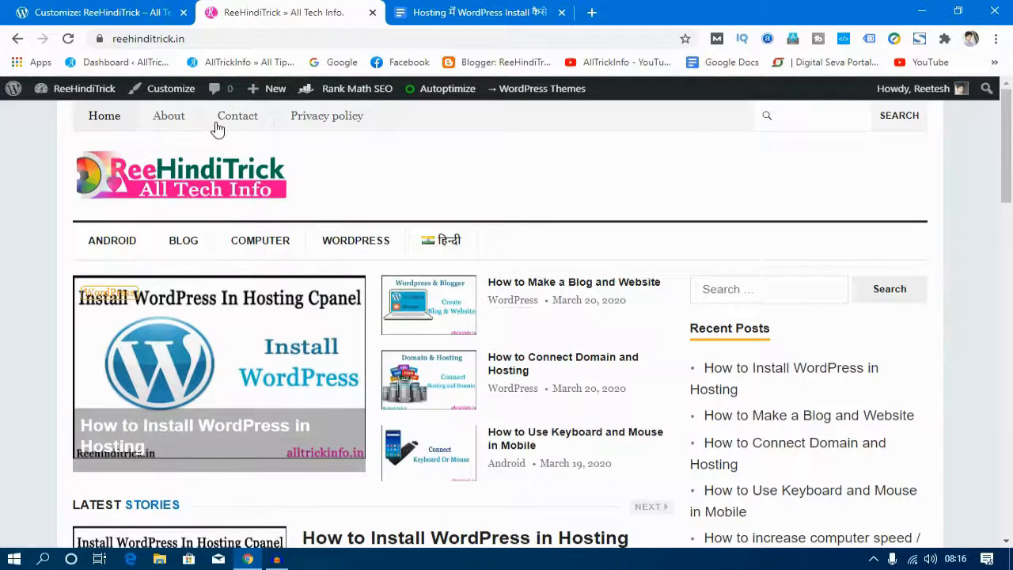
{"action": "scroll", "coordinate": [344, 277], "scroll_direction": "down", "scroll_amount": 8}
{"action": "scroll", "coordinate": [446, 392], "scroll_direction": "up", "scroll_amount": 5}
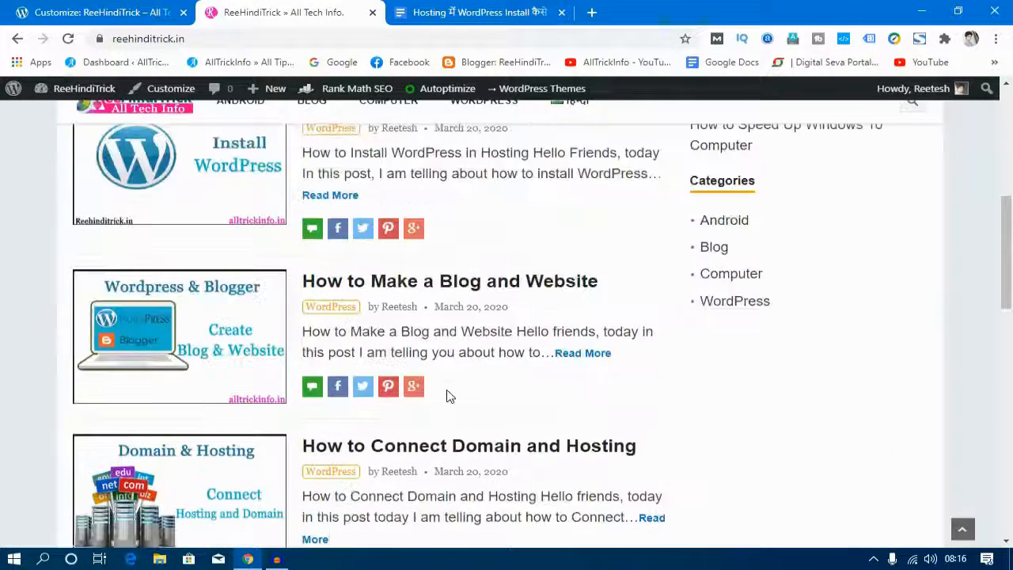